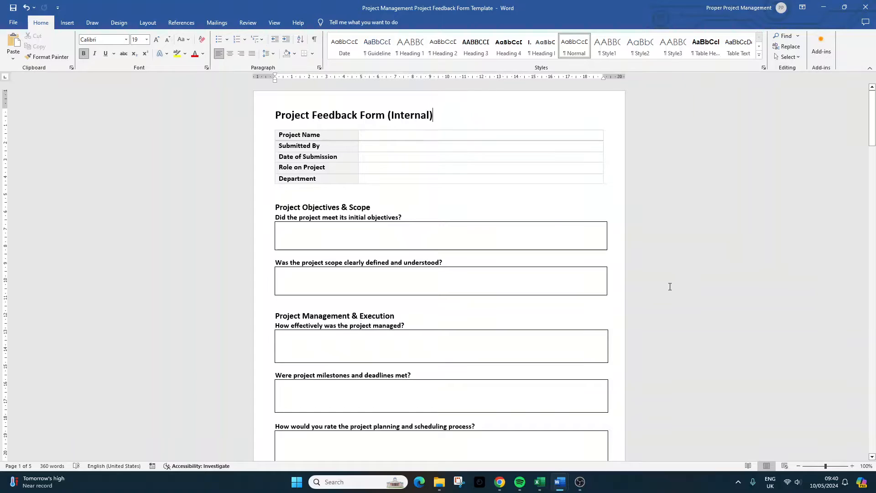
Step: Switch to the blank document and enter the title "Project Feedback Form"
mouse_move(560, 481)
click(602, 426)
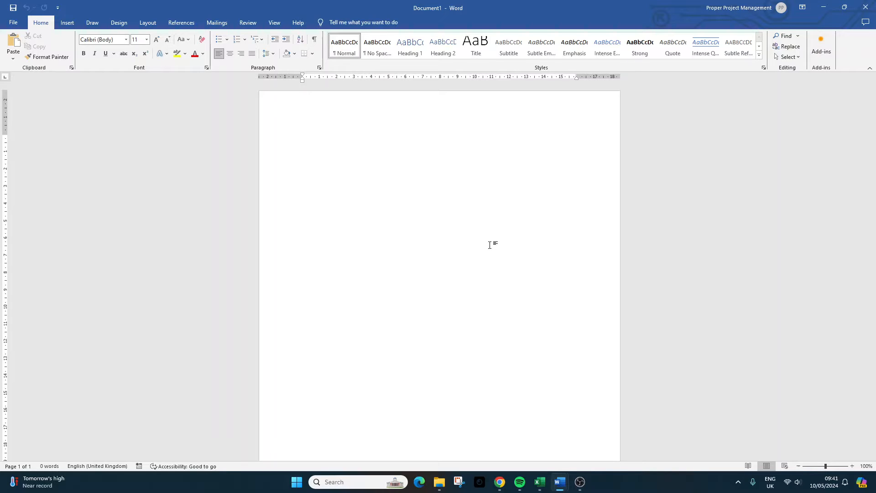
text(Project)
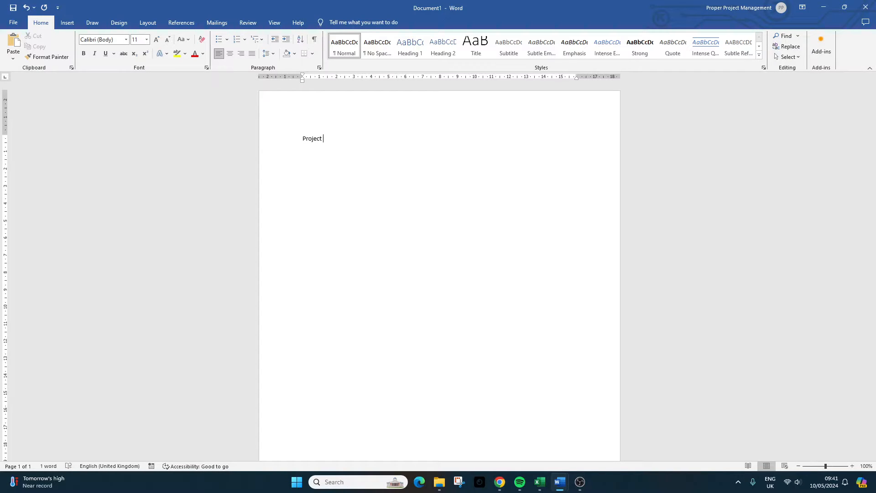
text( Feedback)
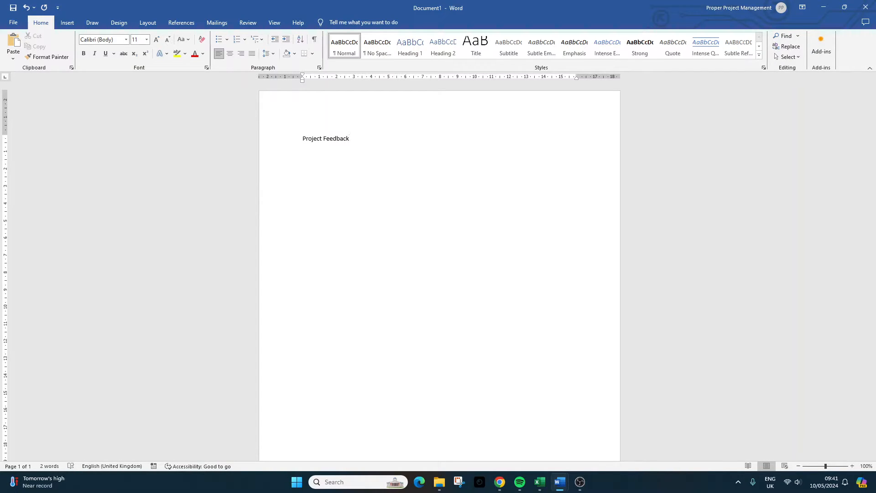
text( Form)
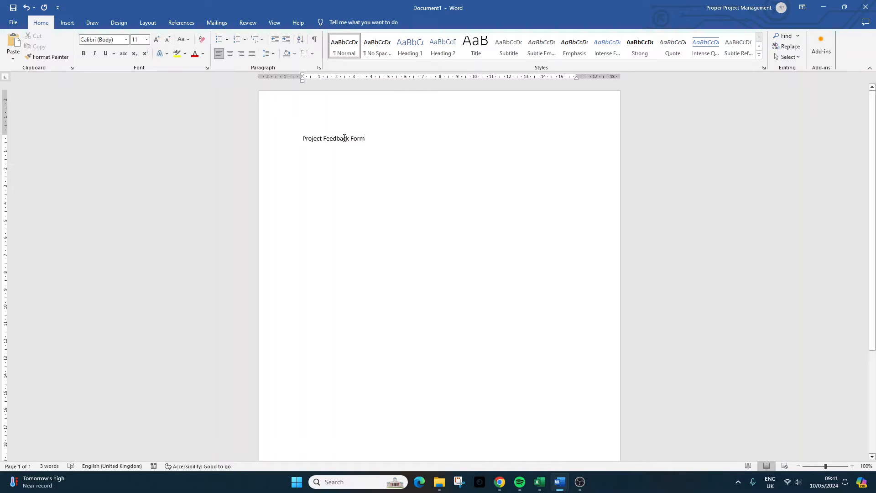
Step: Make the "Project Feedback Form" title bold and enlarge it to 24 pt
triple_click(344, 139)
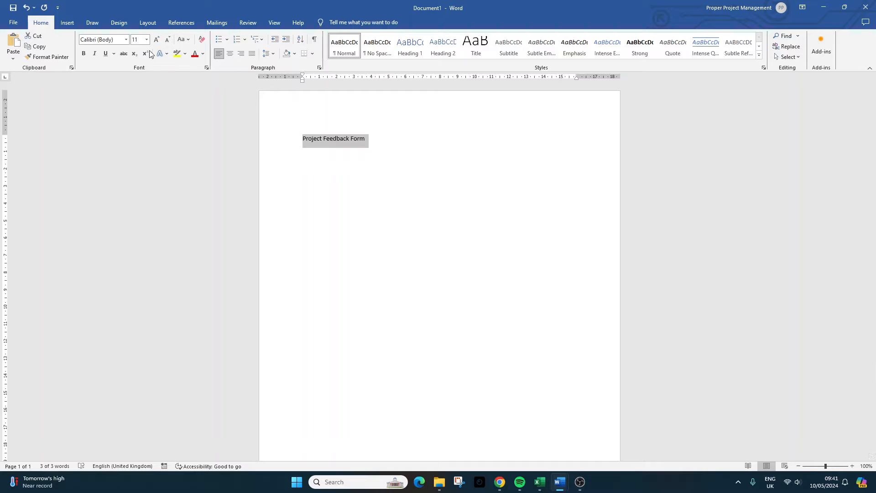
click(83, 53)
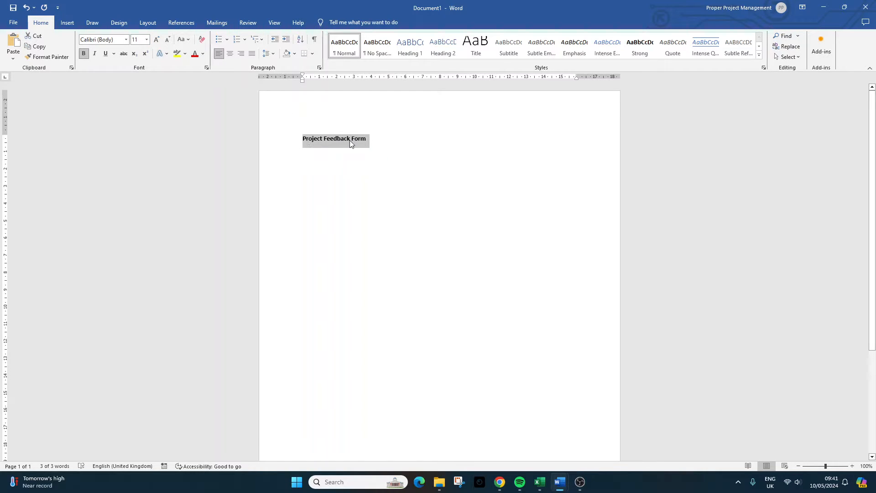
click(157, 40)
click(157, 40)
click(157, 40)
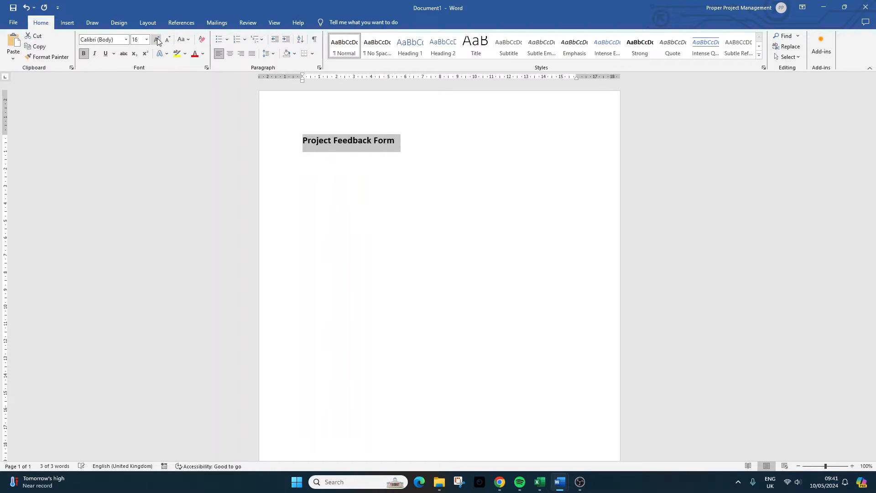
click(157, 40)
click(157, 40)
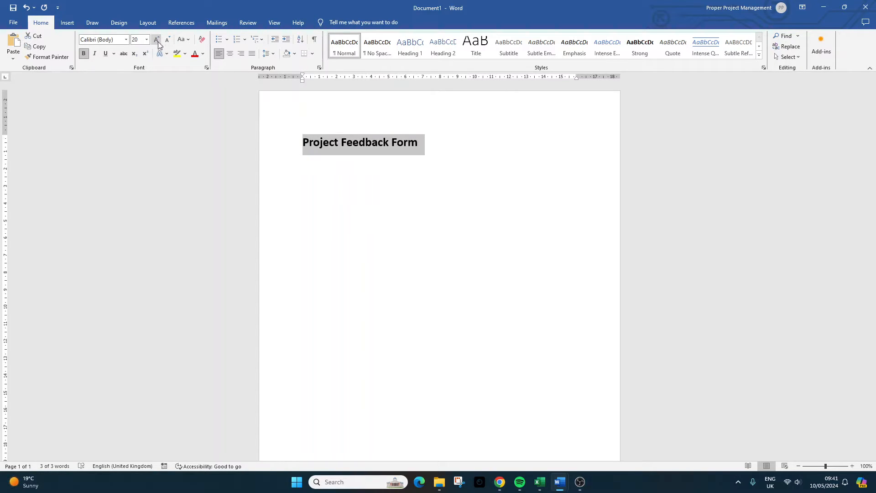
click(157, 41)
click(157, 40)
click(458, 144)
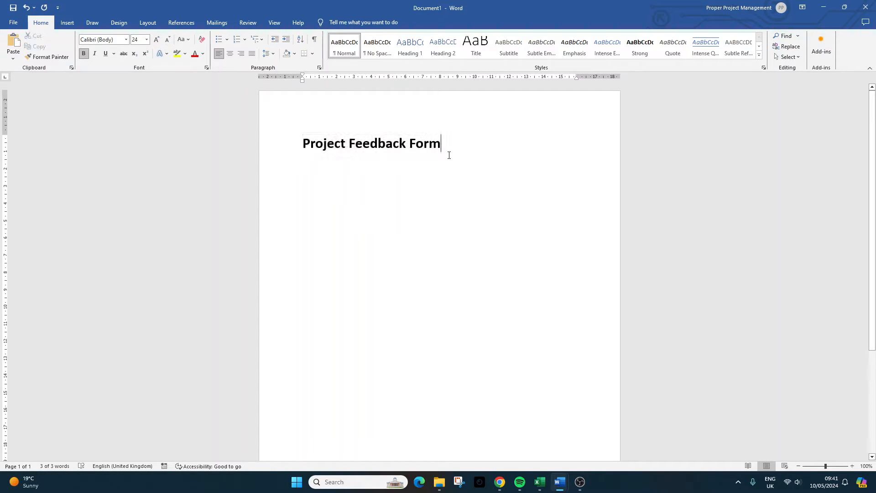
Step: Append "(Internal)" to the title and start a new line below it
text((Internal))
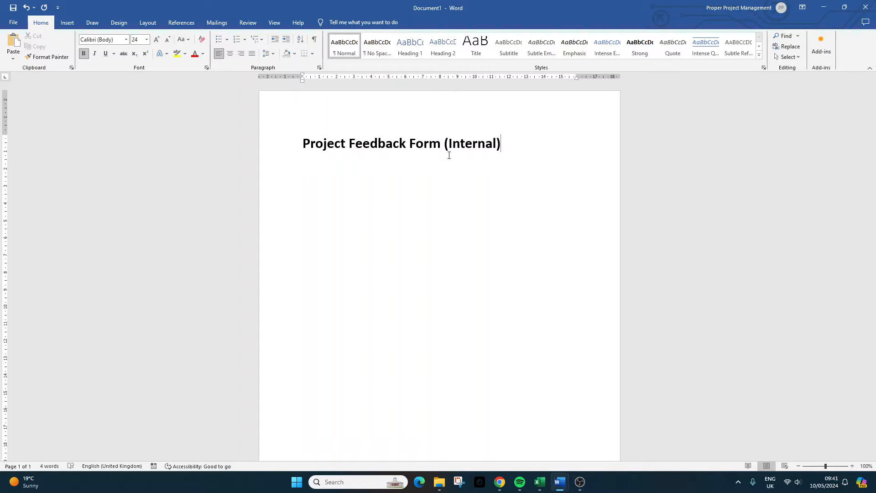
key(Return)
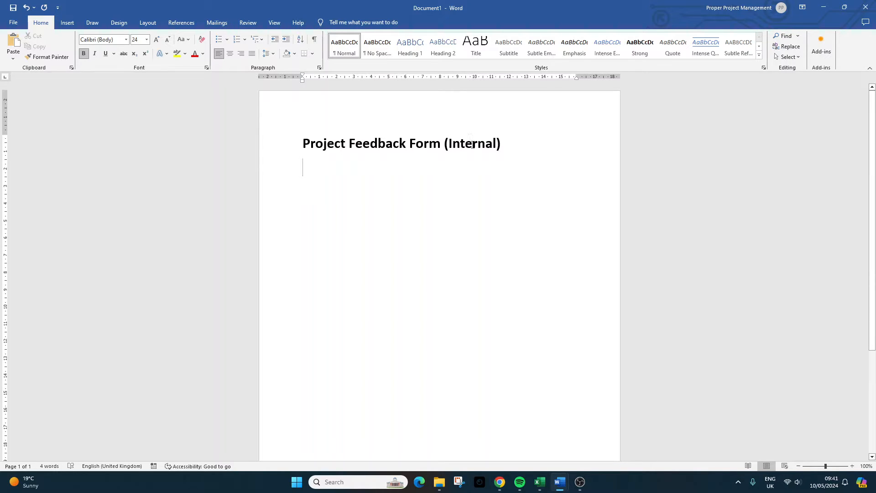
drag(416, 143, 511, 138)
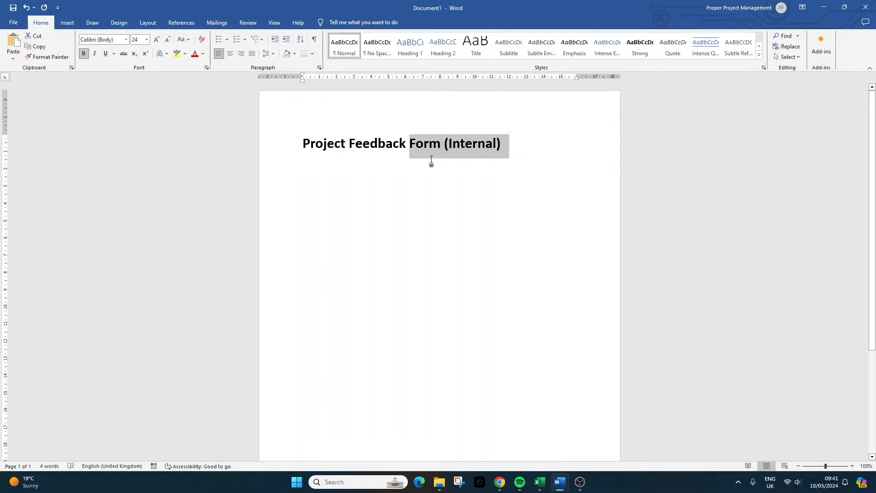
drag(429, 163, 286, 166)
Step: Reduce the font size of the empty line below the title to 14 pt
click(314, 165)
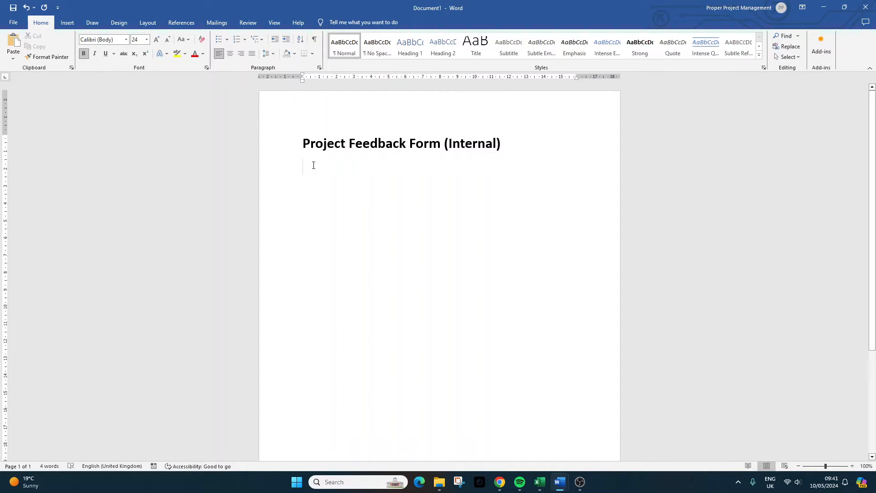
click(167, 40)
click(167, 39)
click(167, 40)
click(168, 40)
click(167, 40)
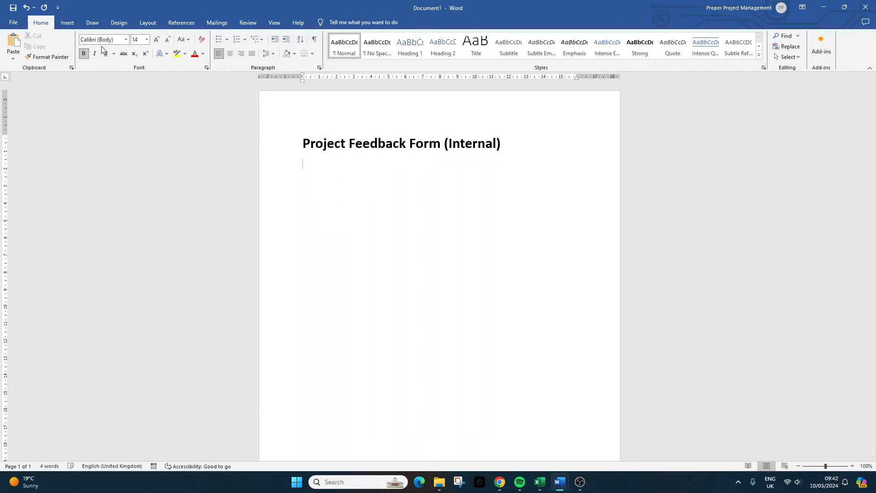
Step: Insert a table with two columns and five rows below the title
click(67, 22)
click(75, 56)
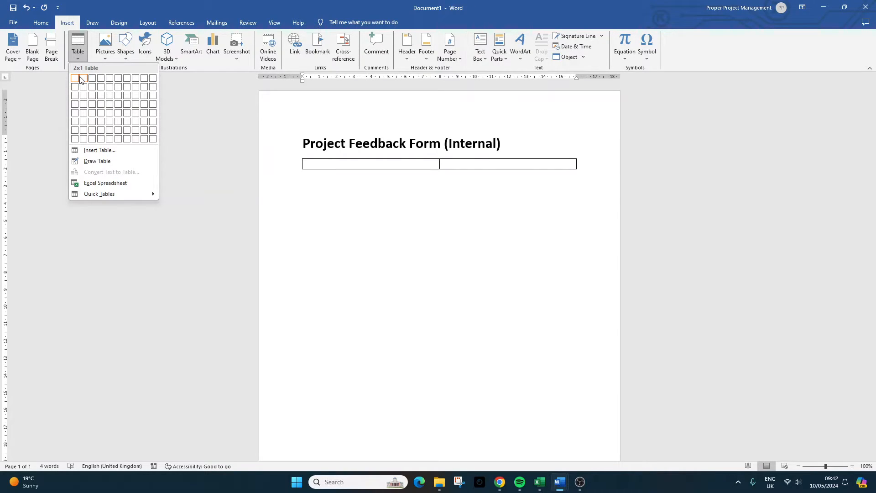
click(84, 112)
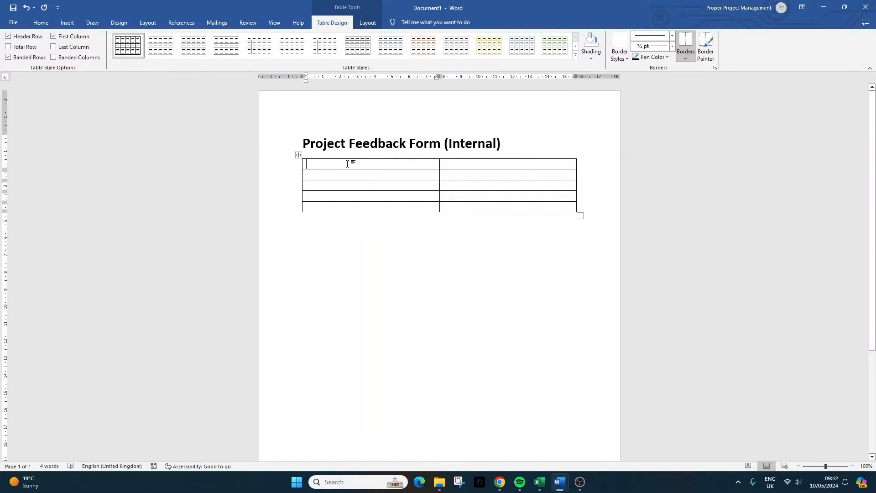
Step: Label the first three rows of the table's first column "Project Name", "Submitted By" and "Date of Submission"
text(Project Name)
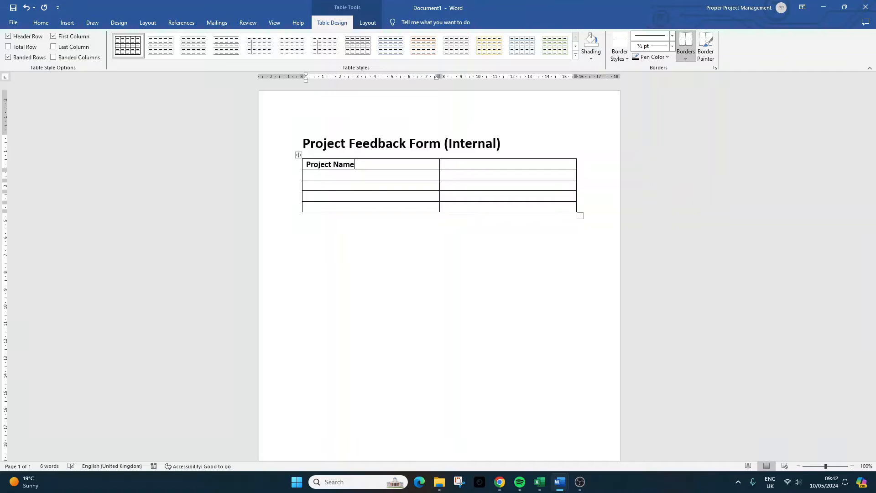
click(355, 176)
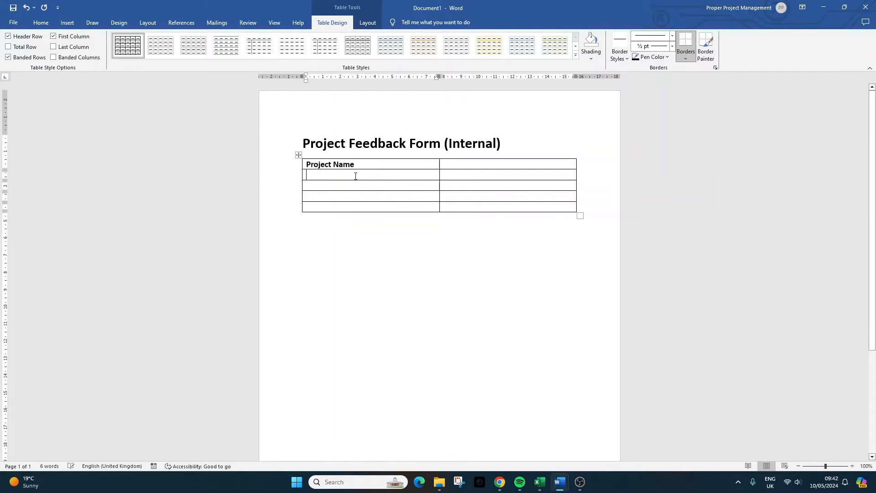
text(Submitted)
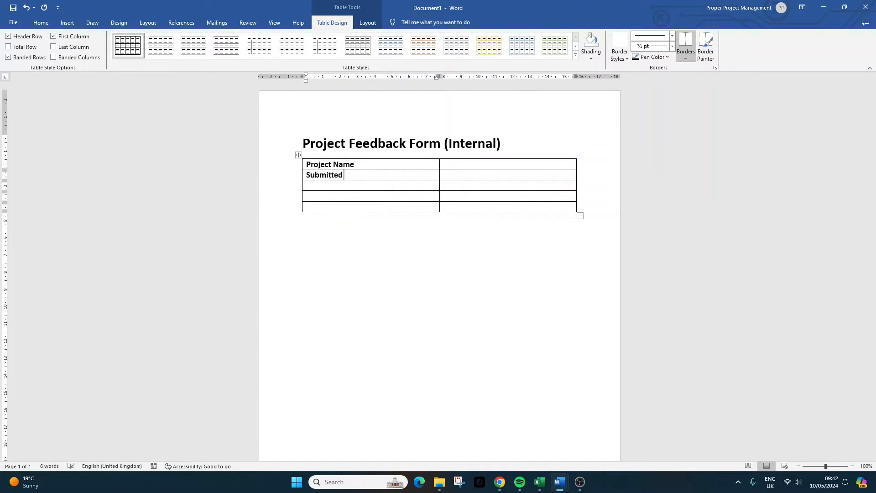
text( By)
click(354, 187)
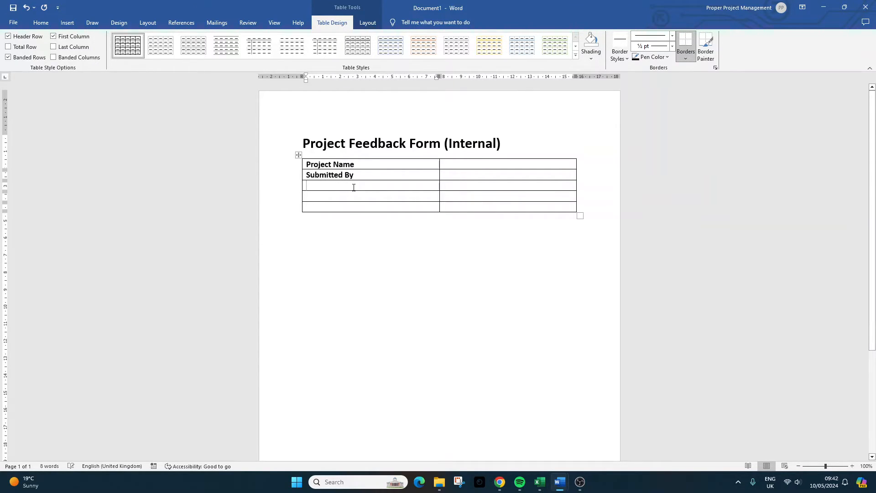
text(Date of Sub)
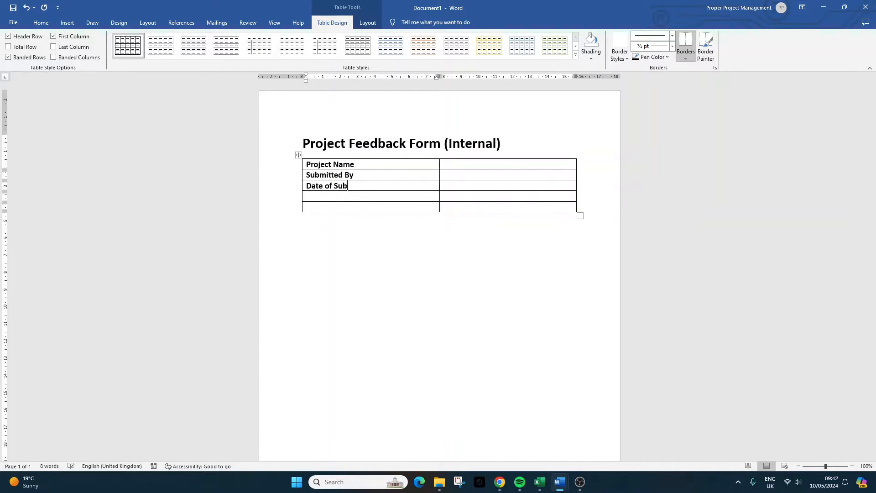
text(mission)
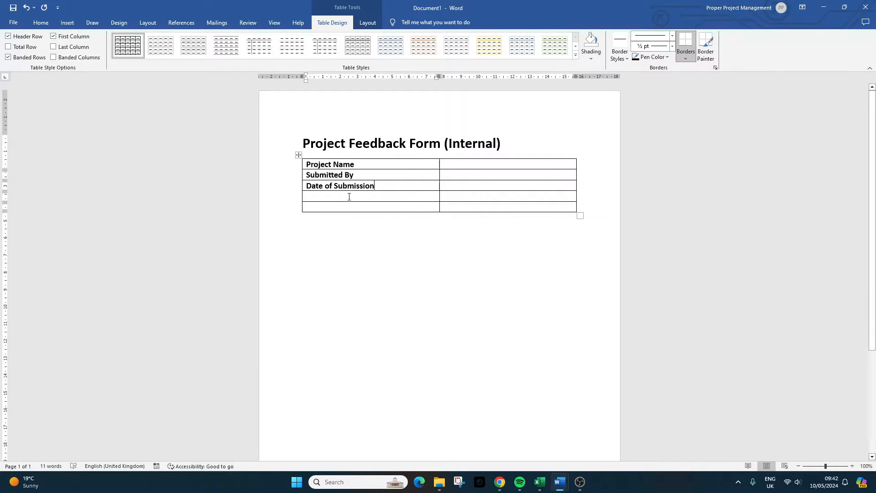
Step: Label the fourth and fifth table rows "Project End Date" and "Role on Project"
click(349, 197)
text(Proje)
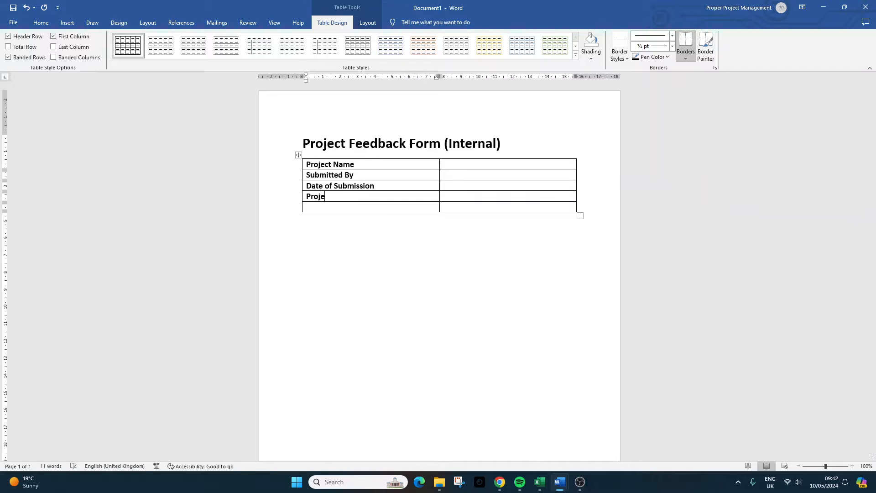
text(ct End Date)
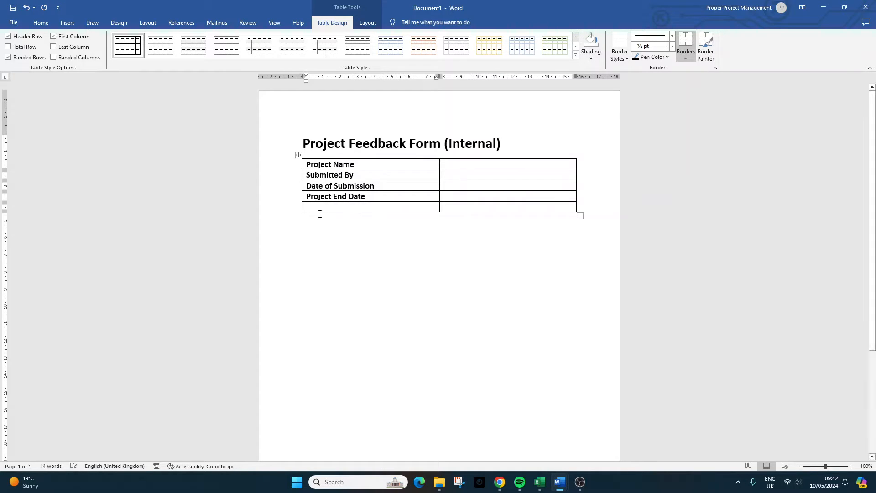
click(321, 207)
text(Ro)
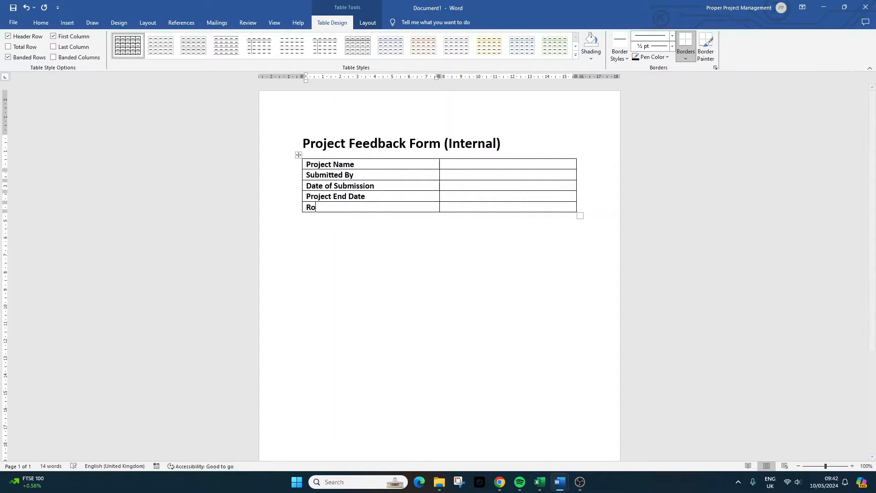
text(le on PRoject)
Step: Add a table row below "Role on Project" and label it "Department"
right_click(342, 207)
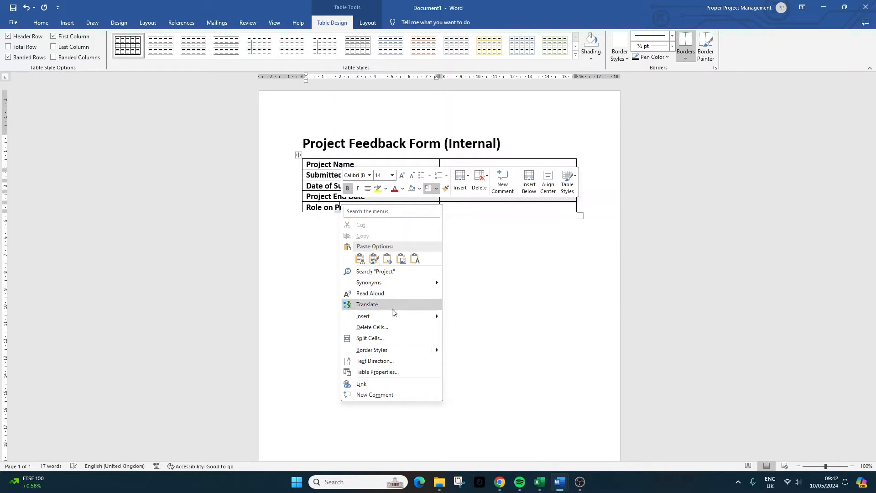
mouse_move(393, 311)
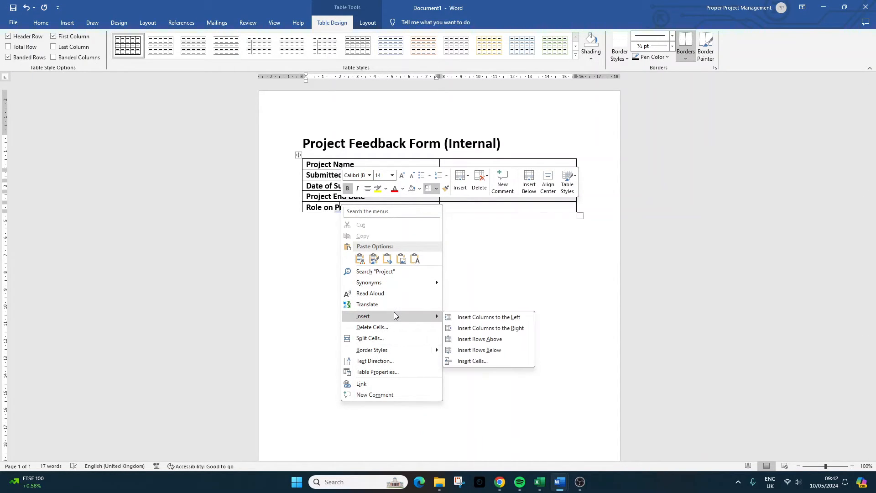
click(502, 350)
text(De)
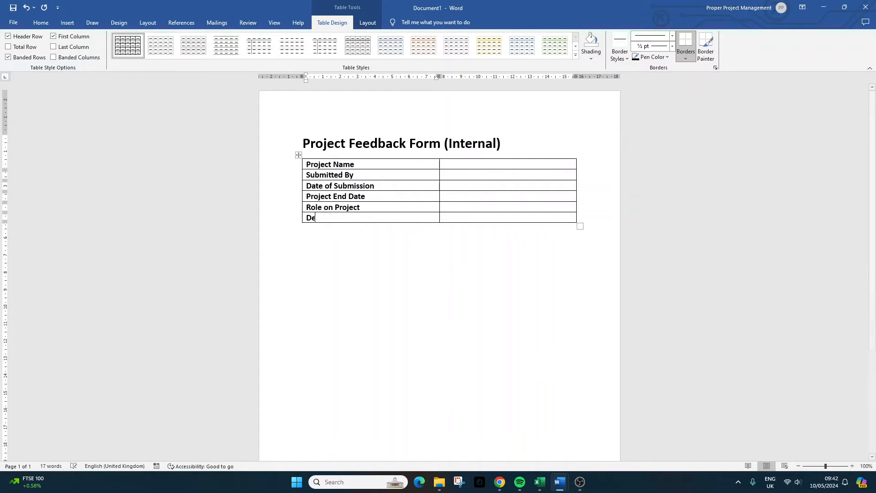
text(partment)
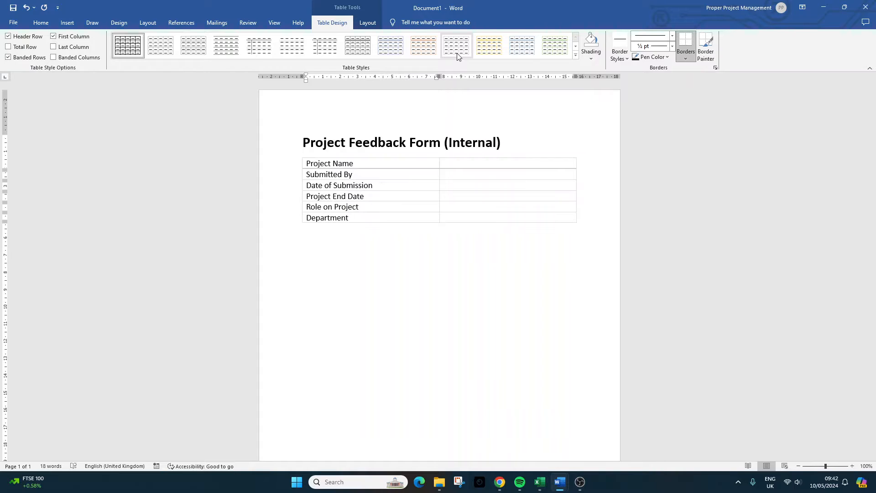
Step: Apply the plain light grey grid style to the whole project details table
click(369, 53)
click(338, 272)
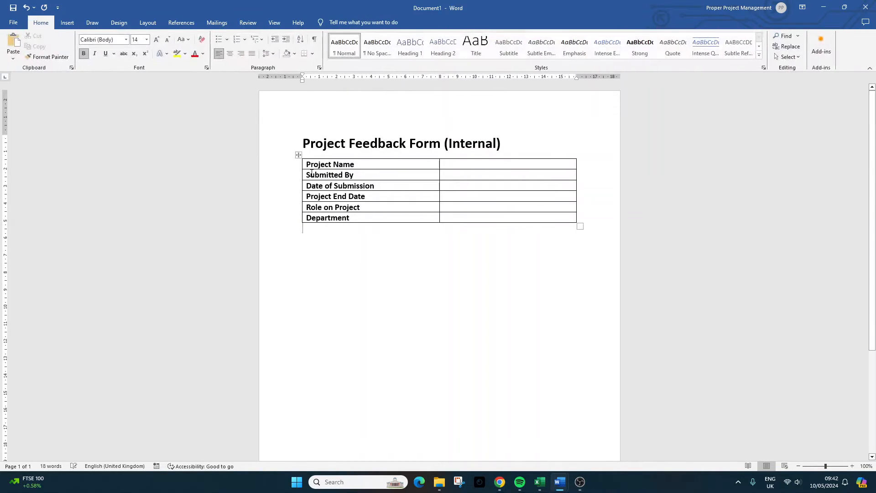
click(298, 155)
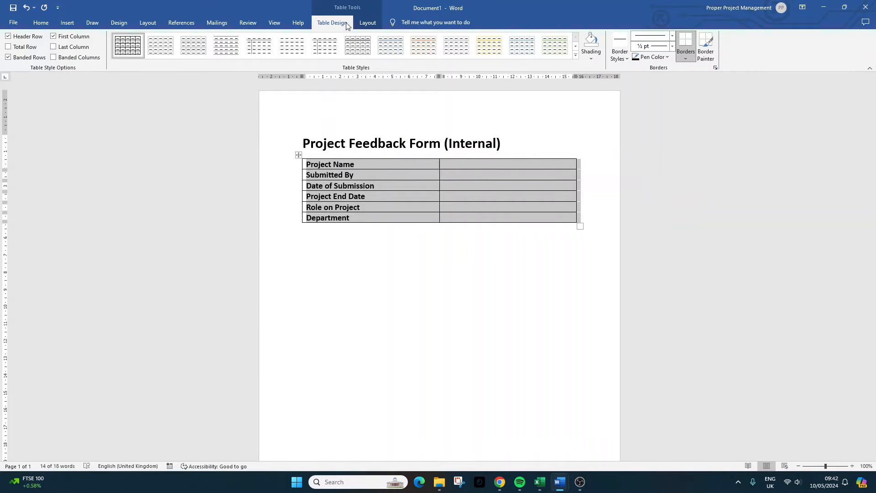
click(168, 52)
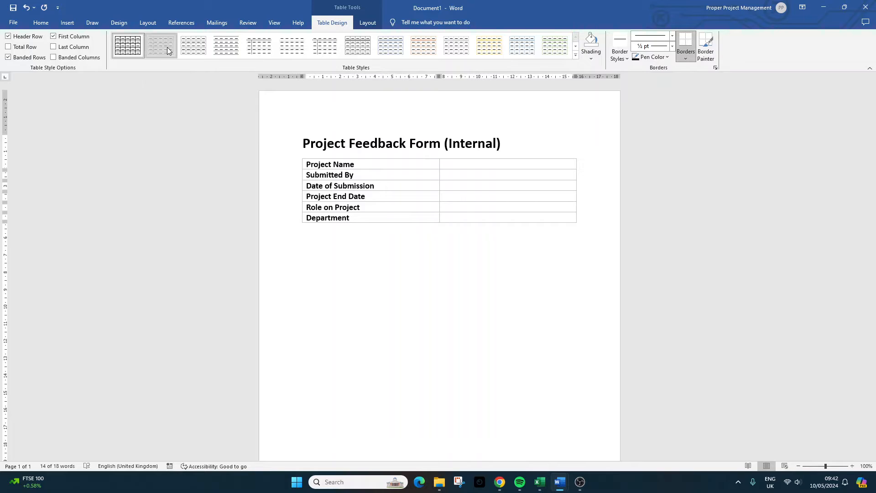
click(446, 269)
Step: Shade the table's label column light grey and set its text size to 12 pt
drag(415, 216, 413, 165)
click(332, 23)
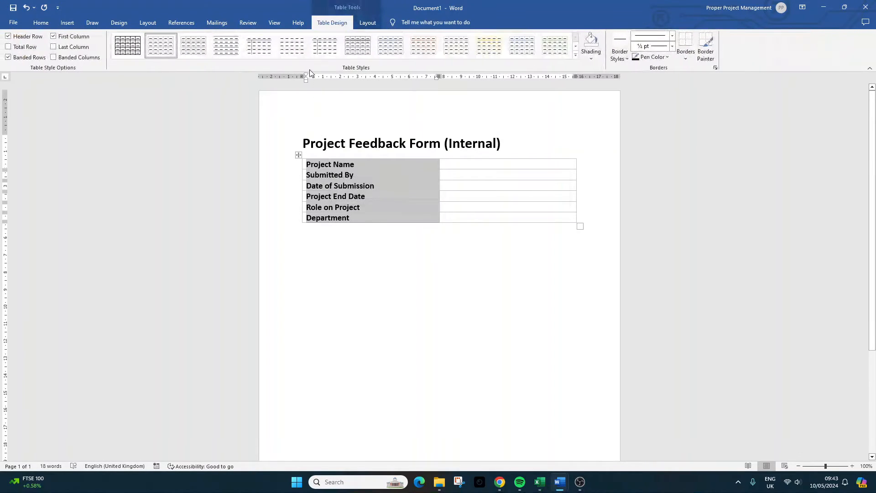
click(41, 22)
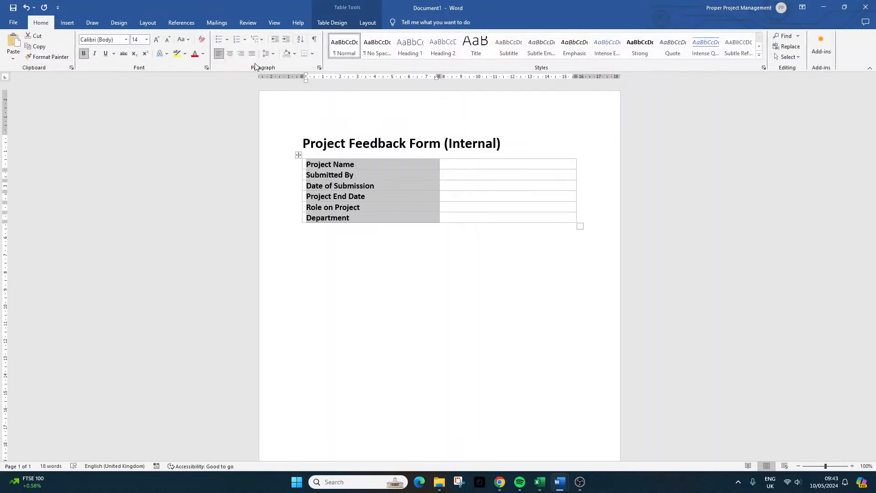
click(295, 54)
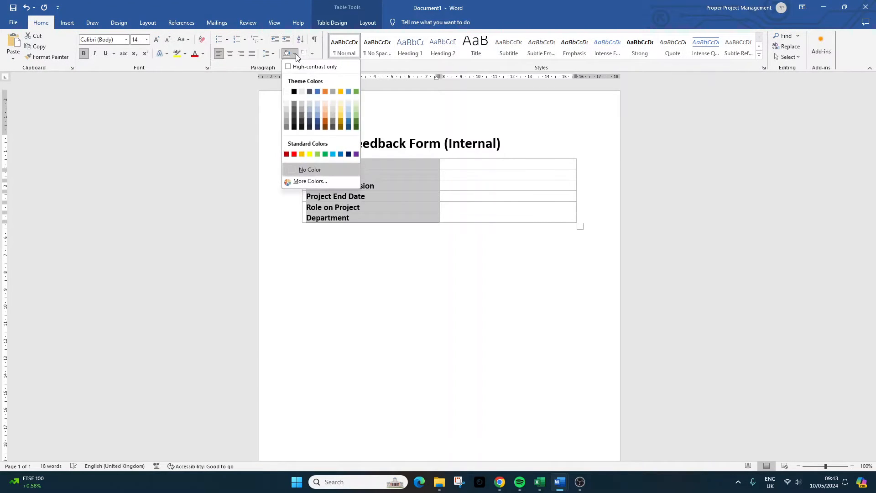
click(302, 92)
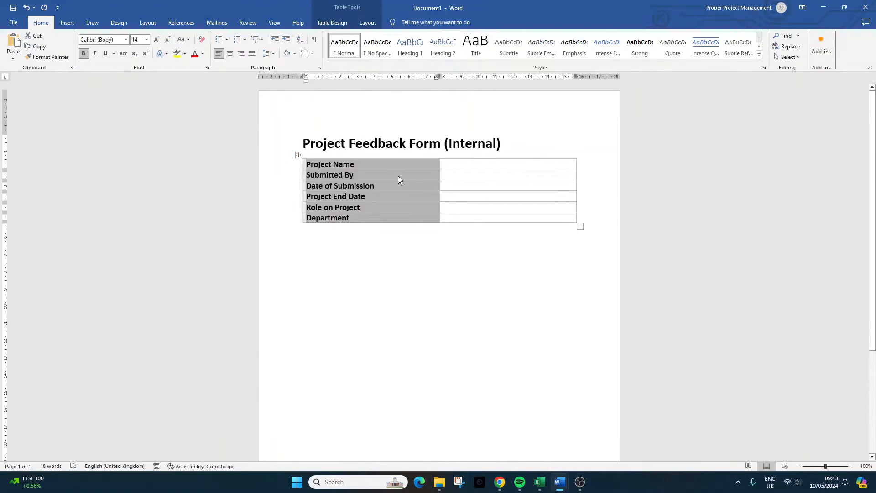
click(167, 40)
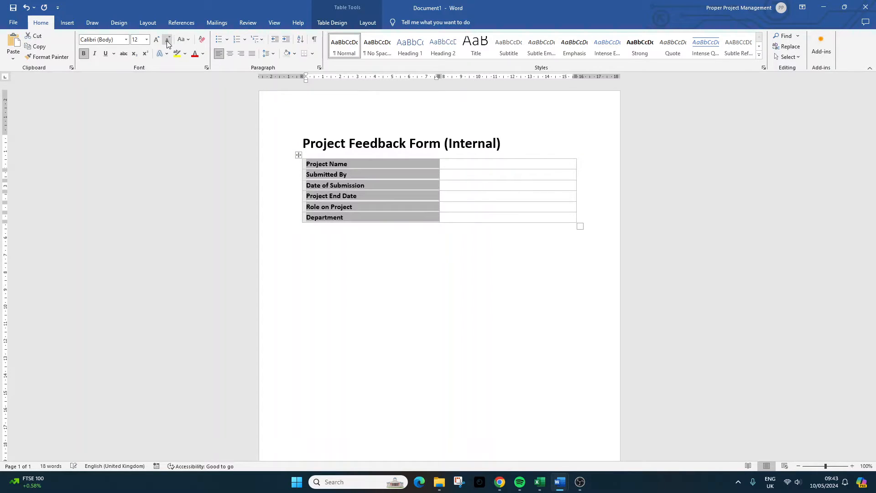
click(497, 260)
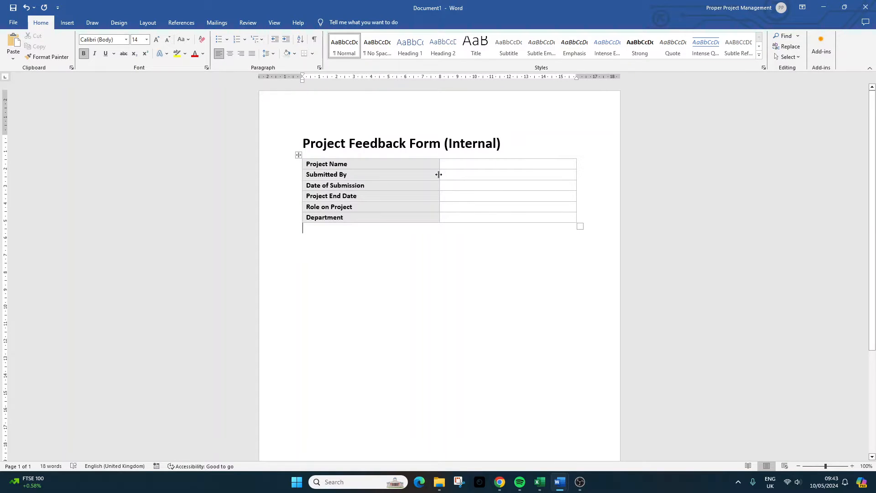
Step: Narrow the table's label column to slightly beyond its longest label, and place the cursor below the table
drag(439, 174, 385, 181)
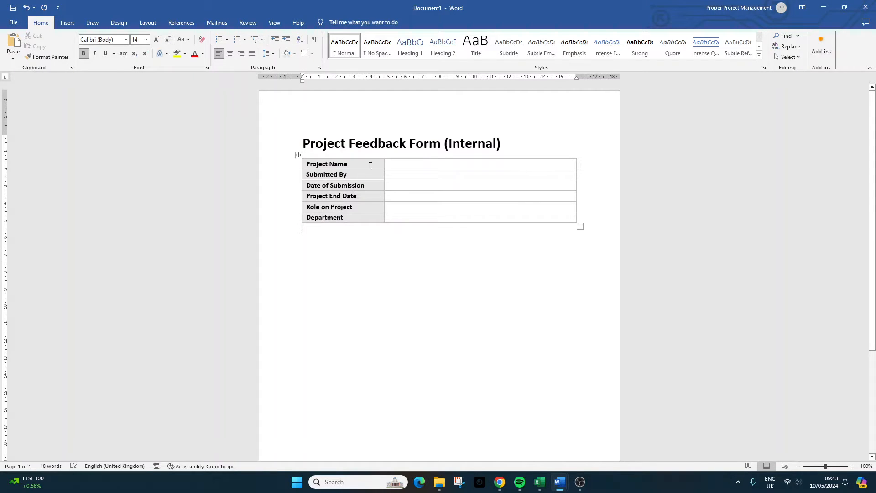
click(403, 163)
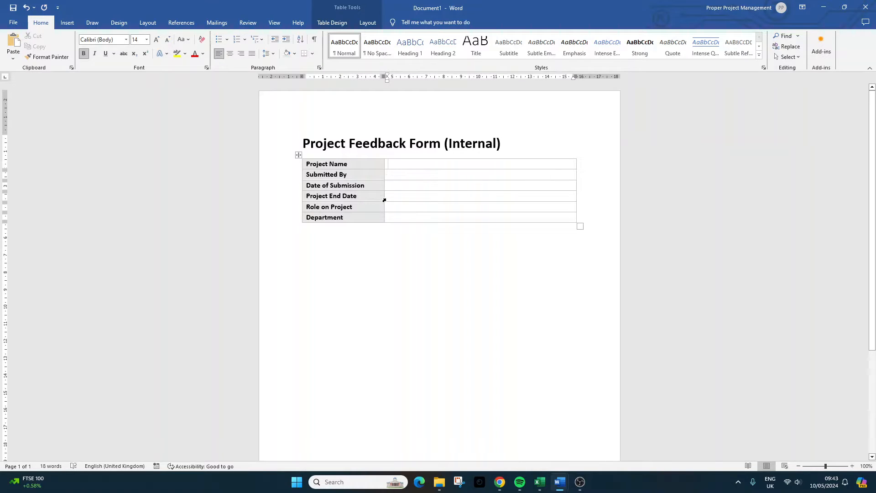
click(344, 241)
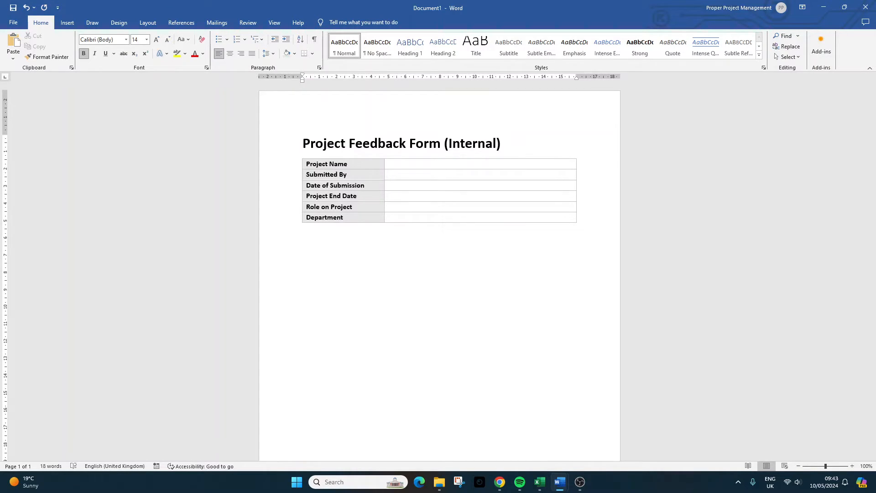
text(Pro)
key(BackSpace)
key(BackSpace)
key(BackSpace)
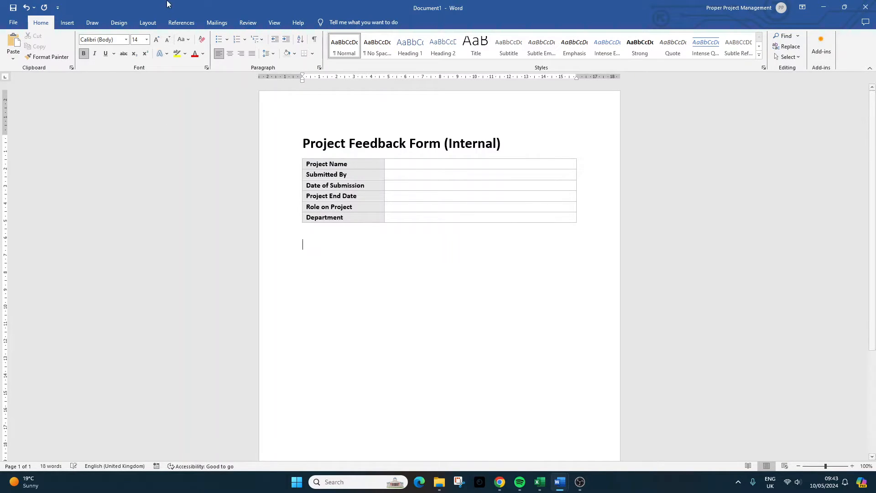
Step: Add the 18 pt heading "Project Objective & Scope" below the details table, correcting its spelling
click(157, 40)
click(158, 41)
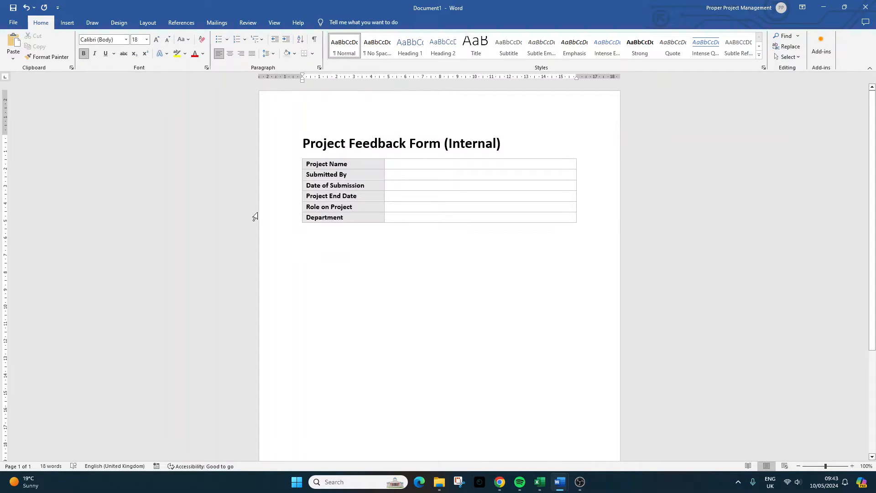
text(Project O)
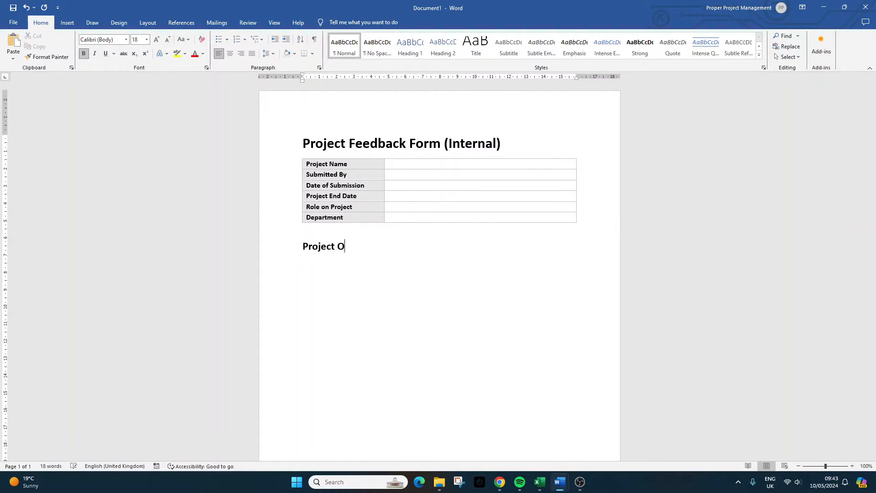
text(bejctives)
key(BackSpace)
key(BackSpace)
key(BackSpace)
key(BackSpace)
key(BackSpace)
key(BackSpace)
key(BackSpace)
key(BackSpace)
text(jctive)
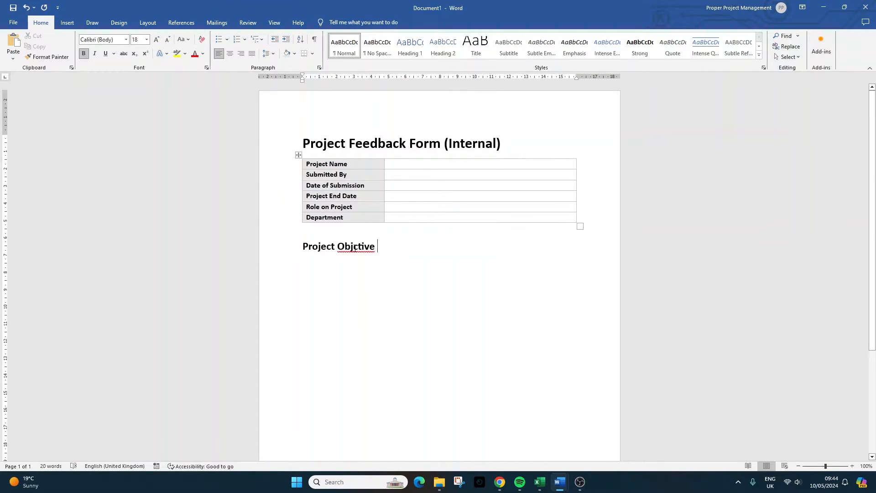
right_click(352, 247)
click(352, 260)
text(& Scope)
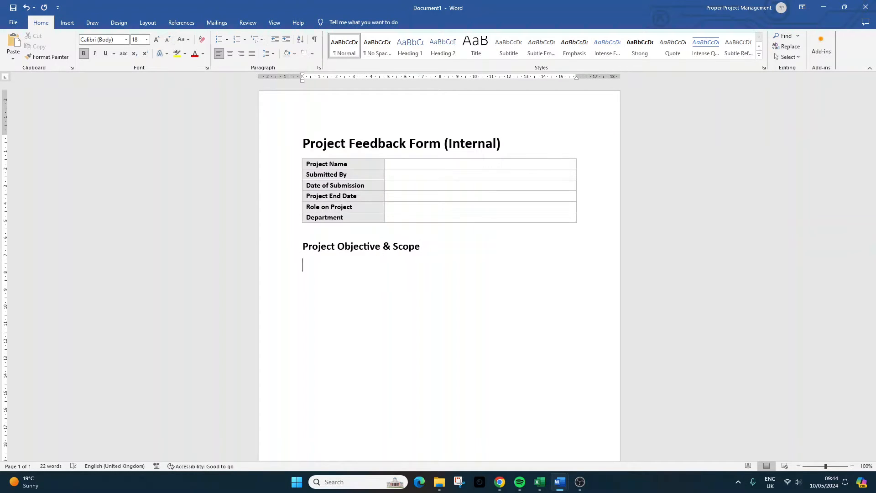
Step: Below the heading, add the 14 pt question "Did the project meet its initial objectives?" with correct spelling, followed by a new line
click(168, 39)
click(157, 40)
click(167, 40)
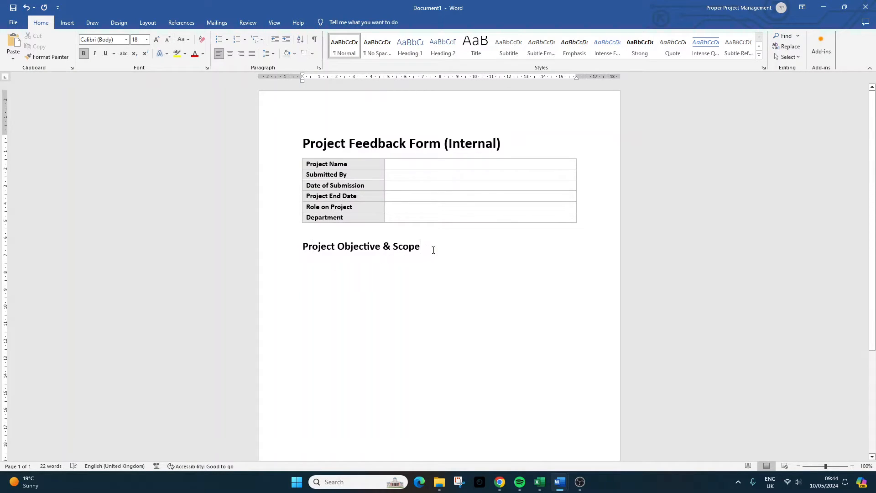
key(Return)
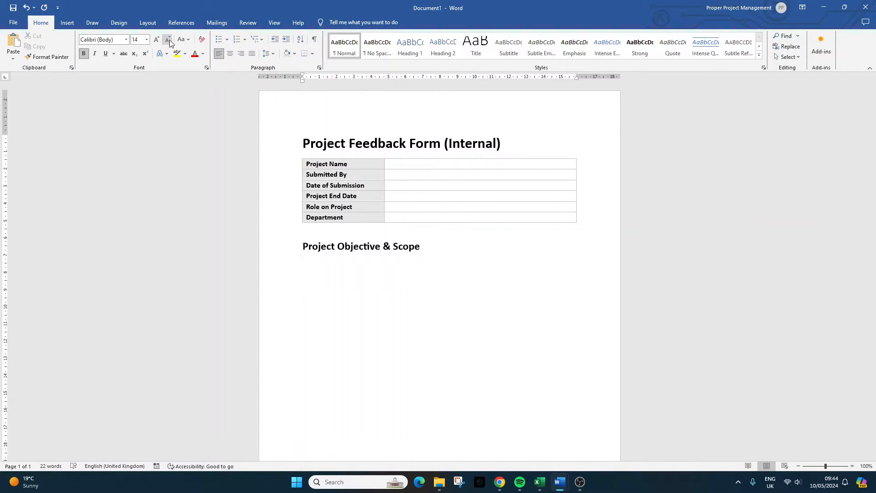
text(Did the project meet its inti)
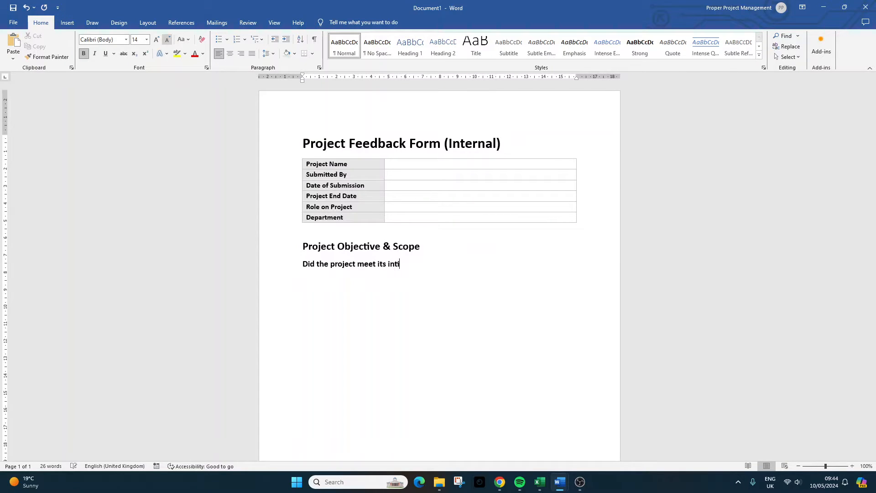
text(al objectives?)
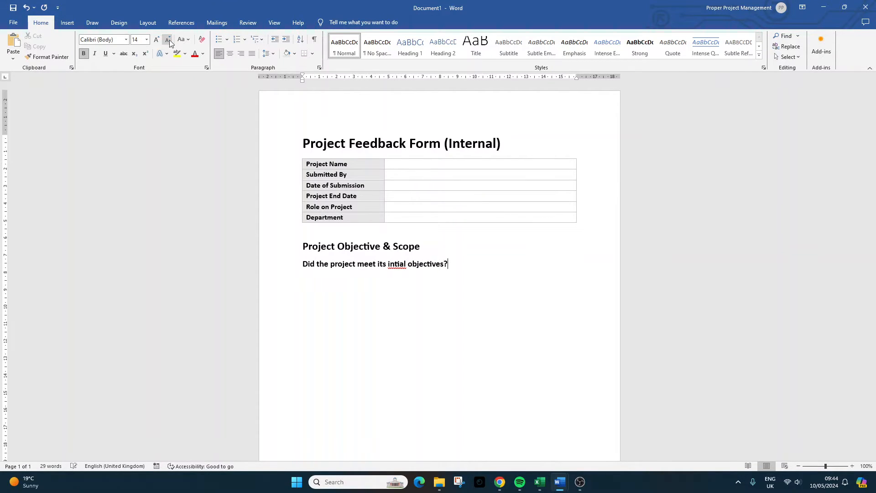
right_click(403, 263)
click(377, 284)
click(473, 267)
key(Return)
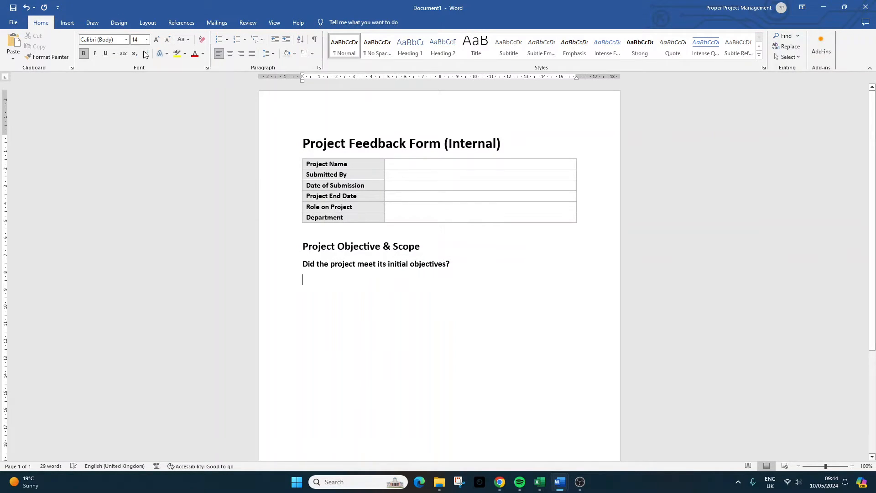
Step: Insert a 1x1 table below the question and enlarge it into an answer box about three text lines tall
click(68, 23)
click(83, 57)
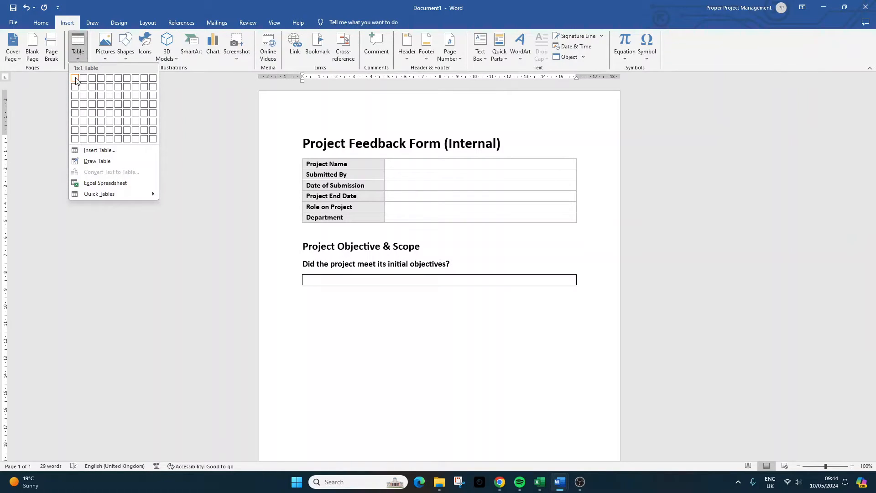
click(76, 76)
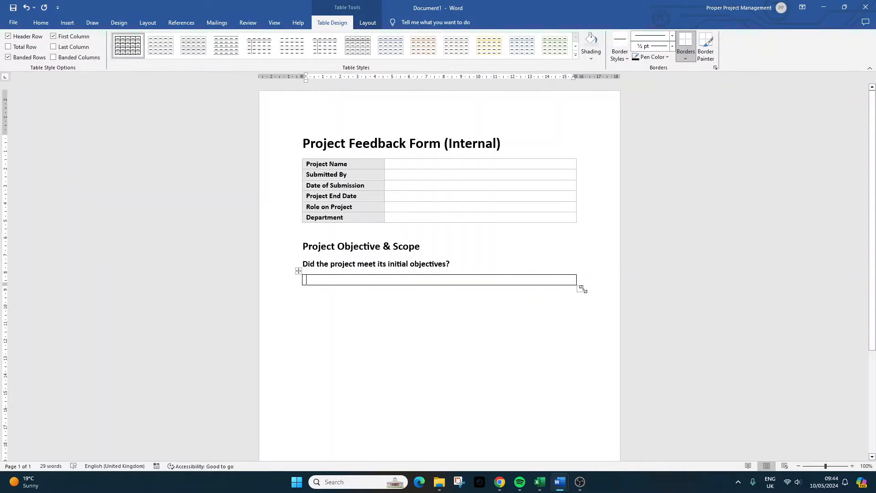
drag(580, 288, 583, 308)
scroll(583, 307, down, 3)
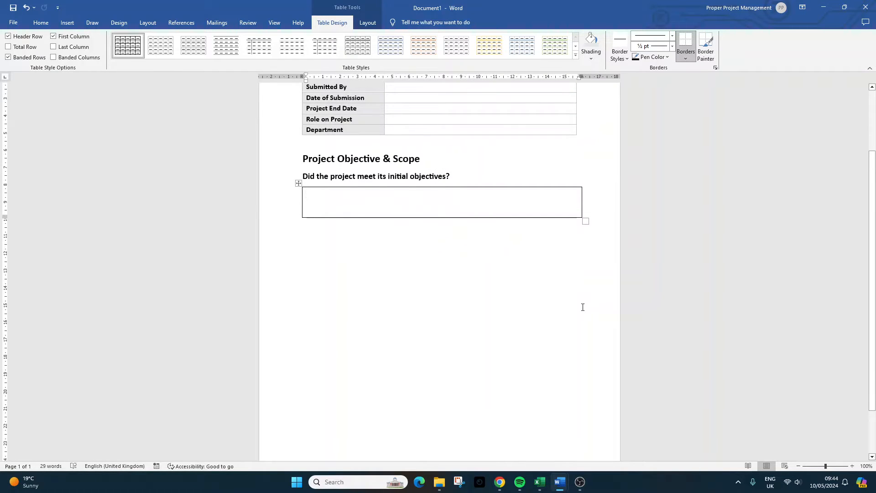
click(68, 23)
click(77, 56)
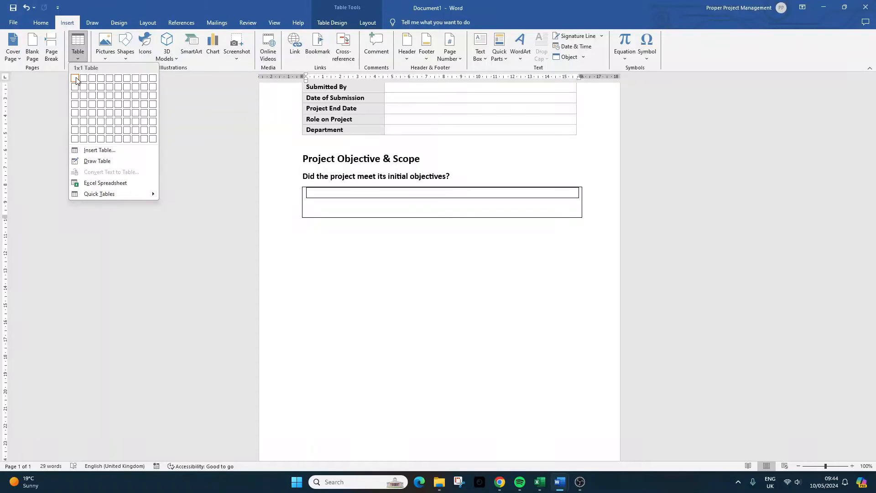
click(340, 197)
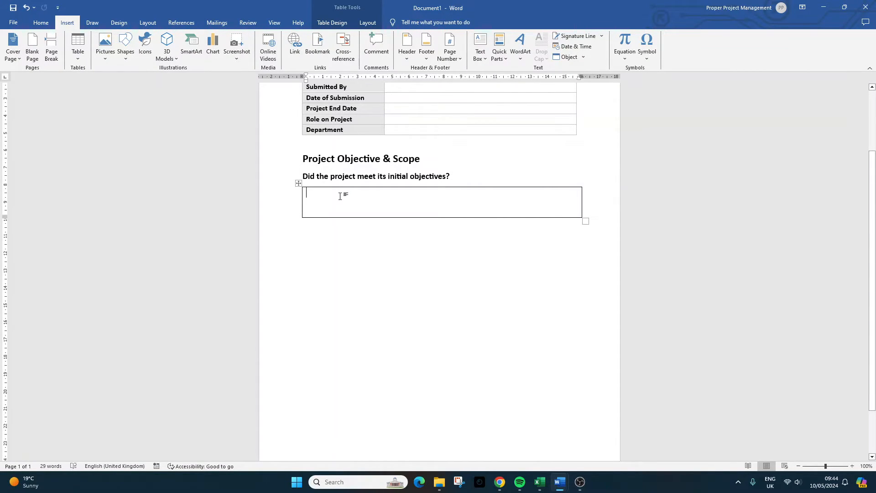
Step: Test the answer box's text formatting with filler characters and clear them
text(jjfhgfjghfjgh)
key(BackSpace)
key(BackSpace)
key(BackSpace)
key(BackSpace)
key(BackSpace)
key(BackSpace)
key(BackSpace)
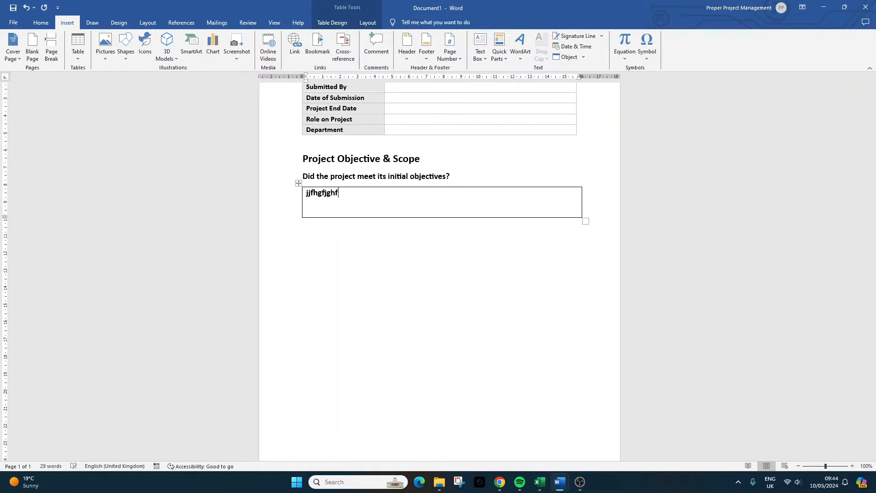
key(BackSpace)
key(BackSpace)
key(BackSpace)
key(BackSpace)
key(BackSpace)
key(BackSpace)
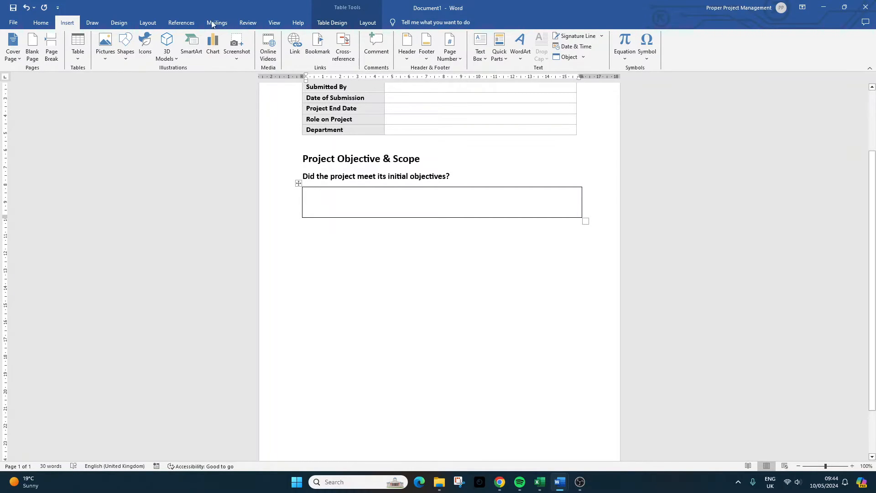
Step: Turn off bold in the answer box, try the regular weight with filler characters, and clear them
click(41, 22)
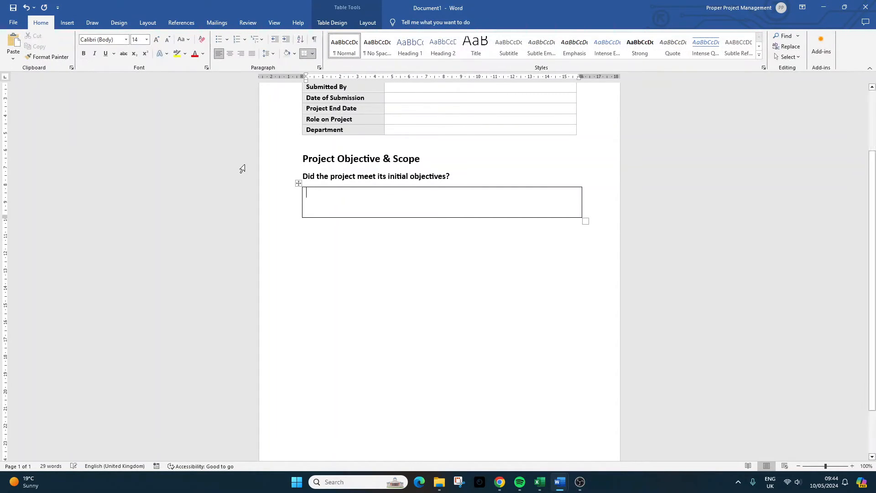
text(djfhfjhdjfh)
key(BackSpace)
key(BackSpace)
key(BackSpace)
key(BackSpace)
key(BackSpace)
key(BackSpace)
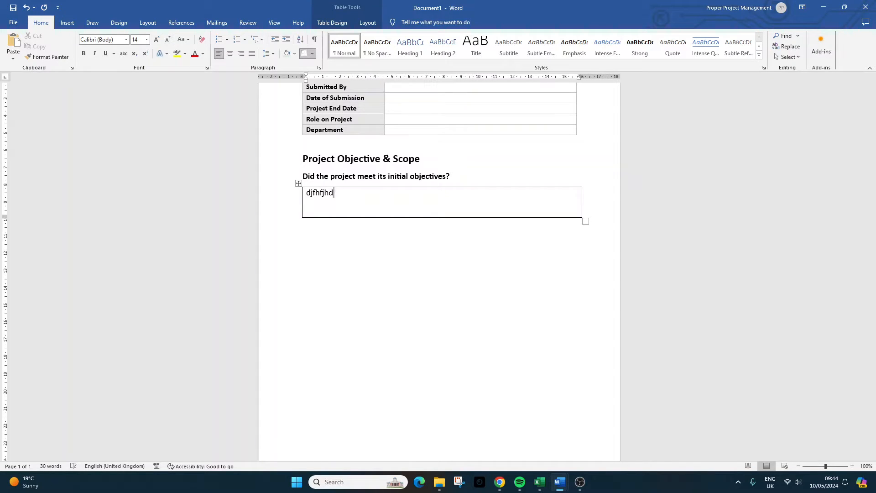
key(BackSpace)
key(BackSpace)
key(BackSpace)
key(BackSpace)
key(BackSpace)
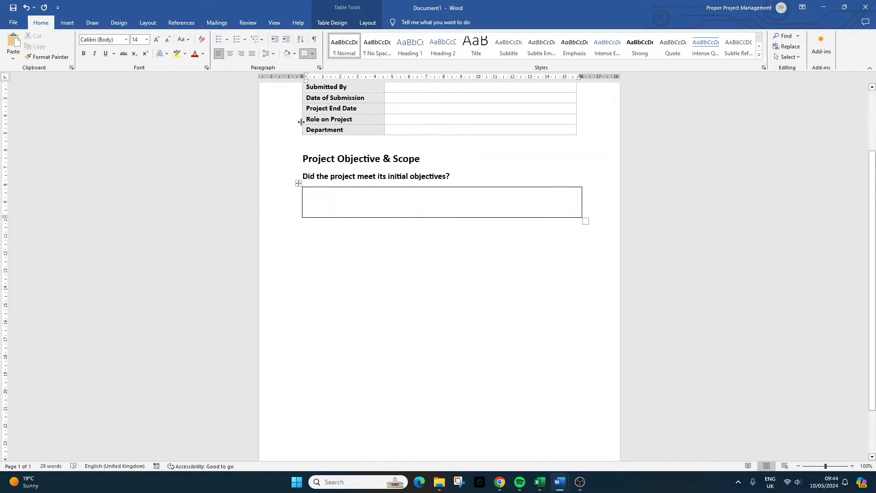
Step: Set the answer box text to 12 pt, try the size with filler characters, and clear them
click(166, 41)
text(hfjgjdfhgff)
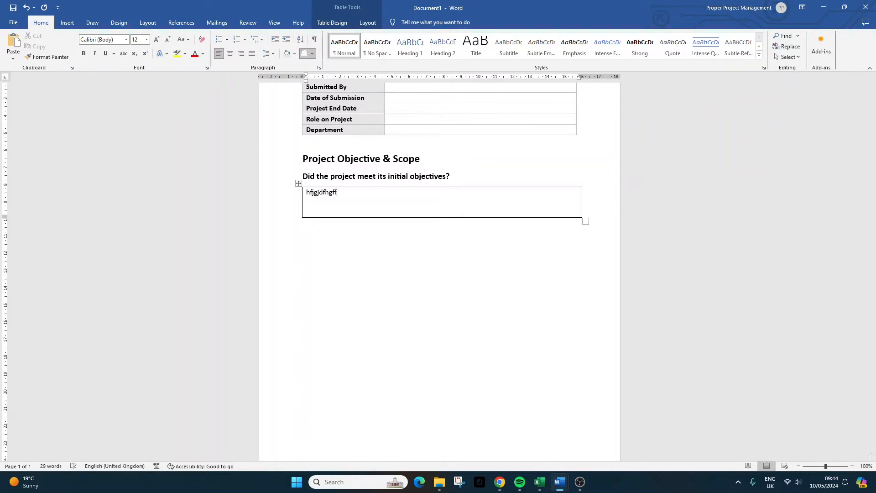
key(BackSpace)
key(BackSpace)
key(BackSpace)
key(BackSpace)
key(BackSpace)
key(BackSpace)
key(BackSpace)
key(BackSpace)
click(352, 240)
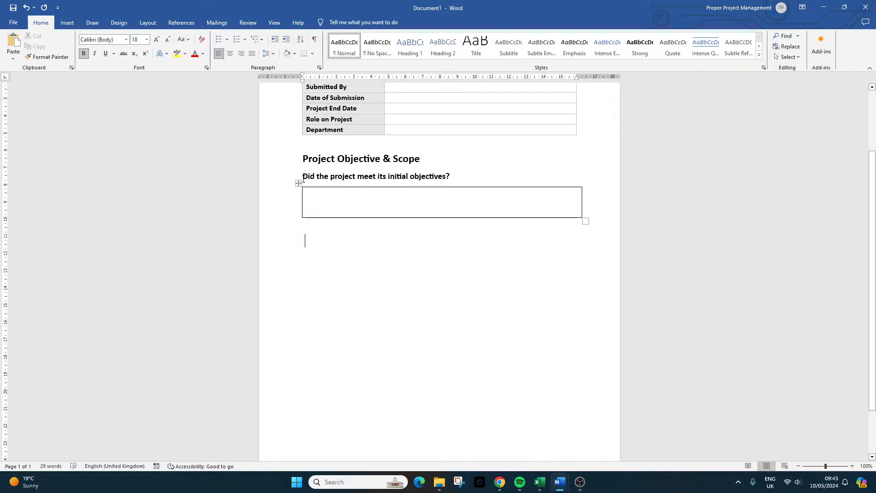
drag(304, 173, 341, 211)
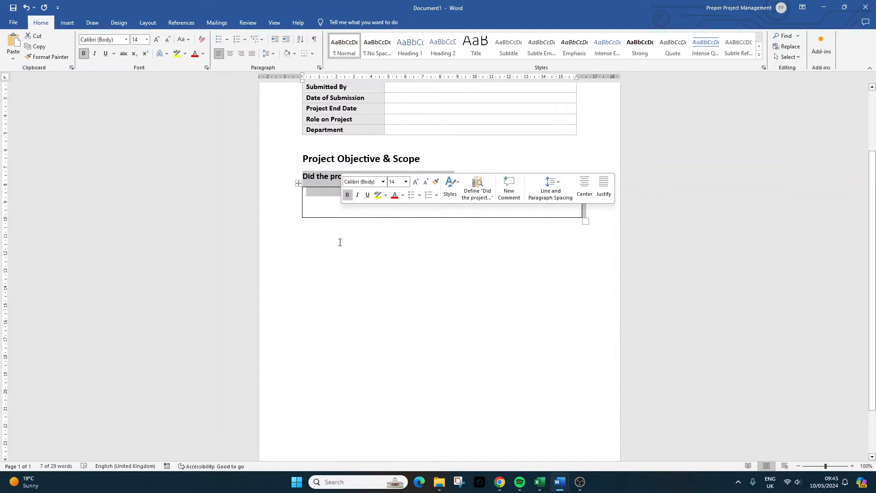
click(309, 176)
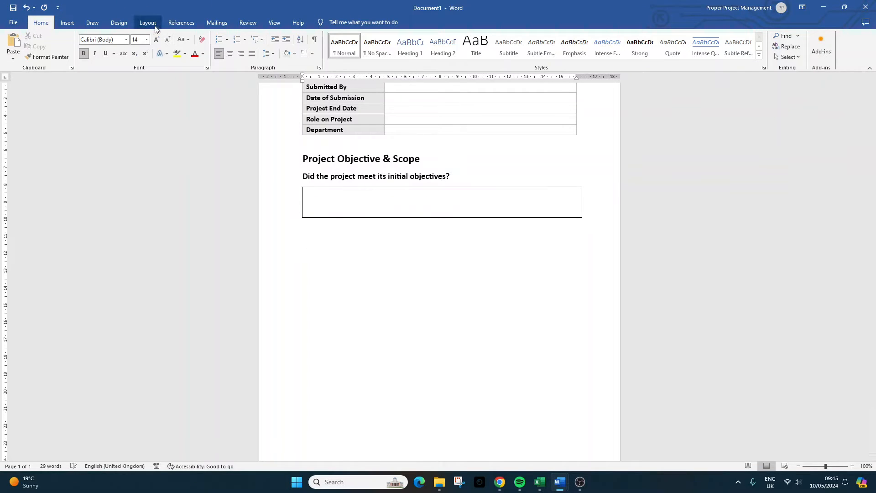
click(337, 195)
click(67, 23)
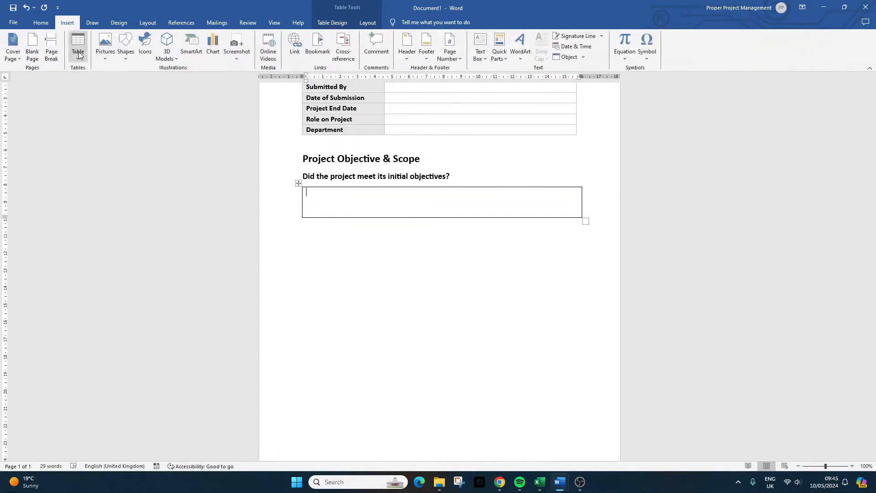
click(79, 55)
click(328, 223)
Step: Duplicate the "Did the project meet its initial objectives?" question with its answer box, leaving a blank line below the original
drag(303, 176, 327, 201)
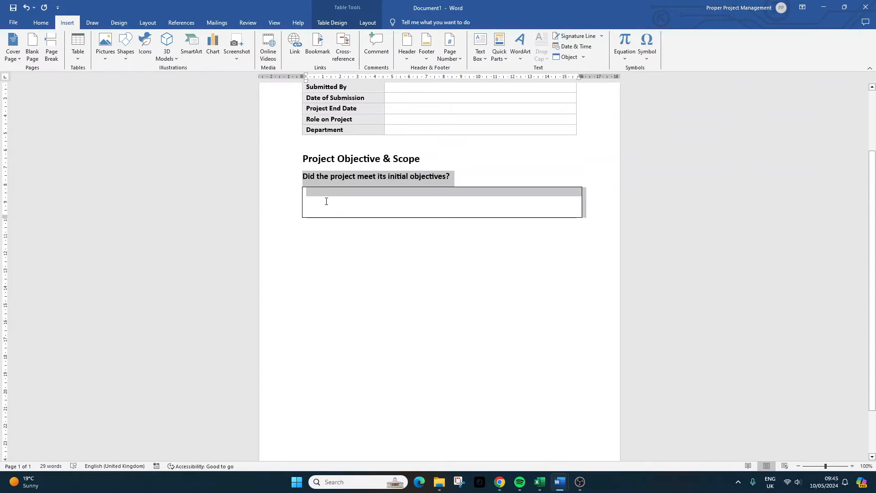
click(356, 242)
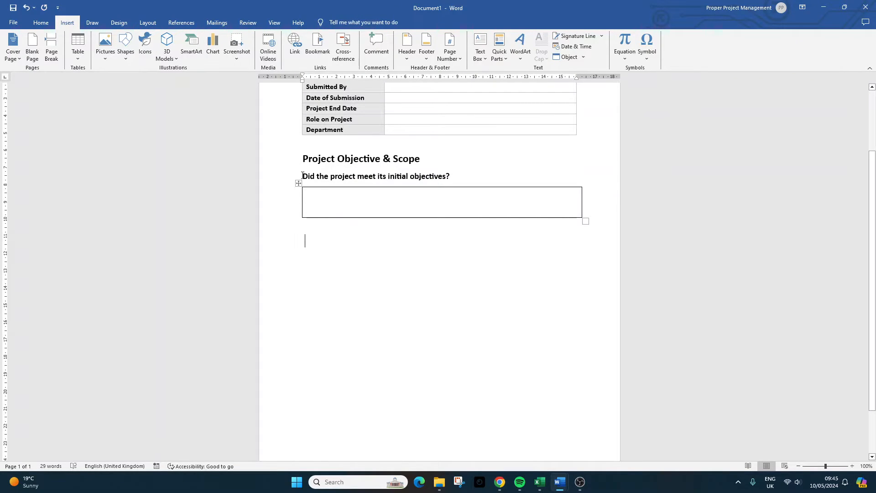
click(302, 175)
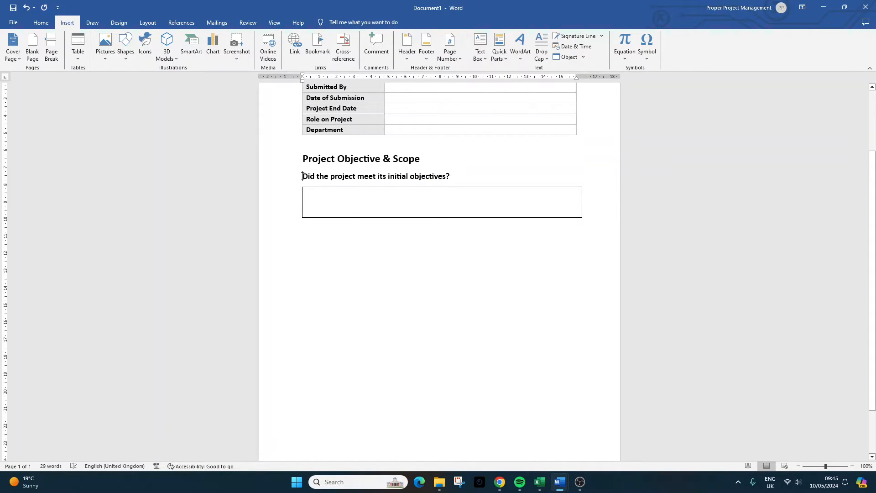
drag(302, 176, 327, 197)
key(ctrl+c)
click(331, 228)
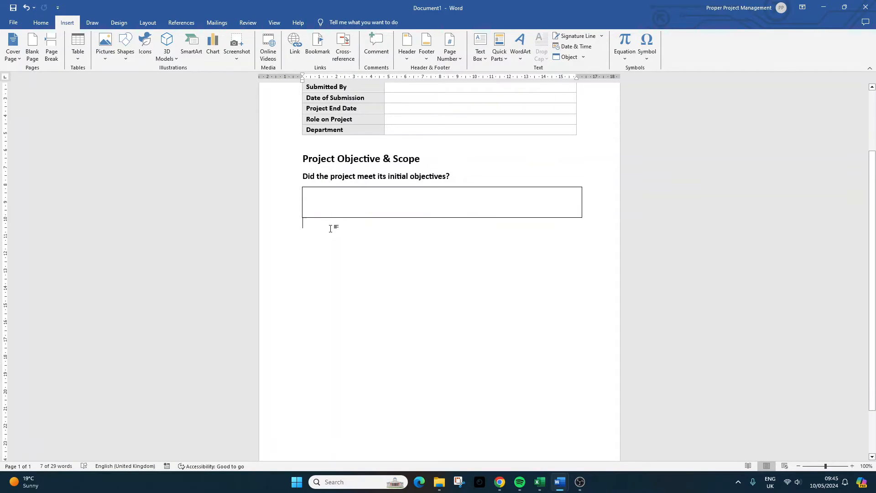
key(Return)
key(ctrl+v)
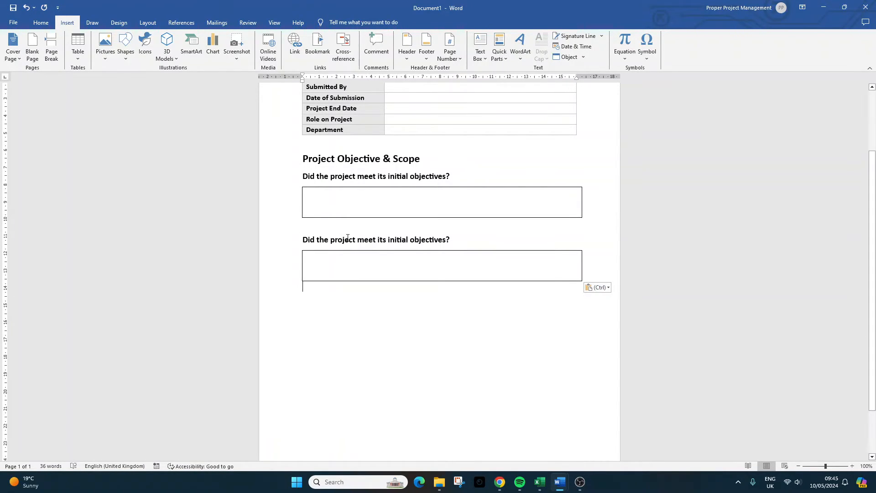
Step: Replace the duplicated question's text with "Was the project scope clearly defined and understood?"
triple_click(348, 241)
text(Was thw p)
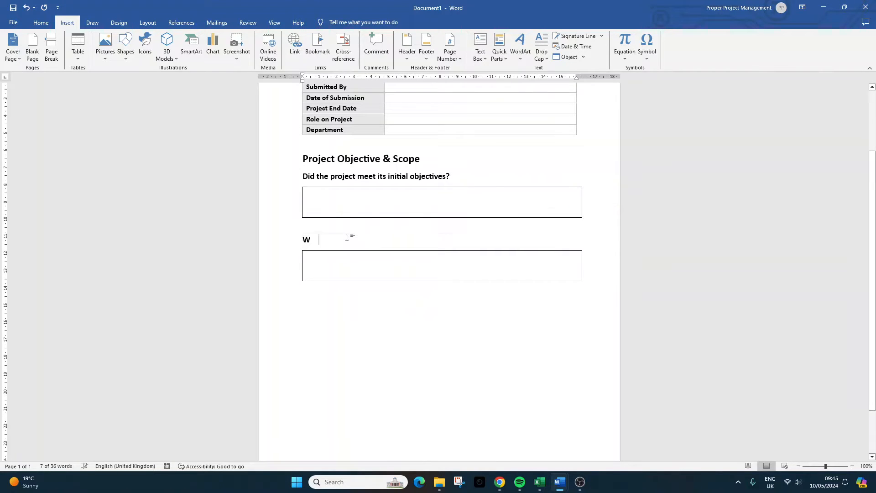
key(BackSpace)
key(BackSpace)
key(BackSpace)
text(e proj)
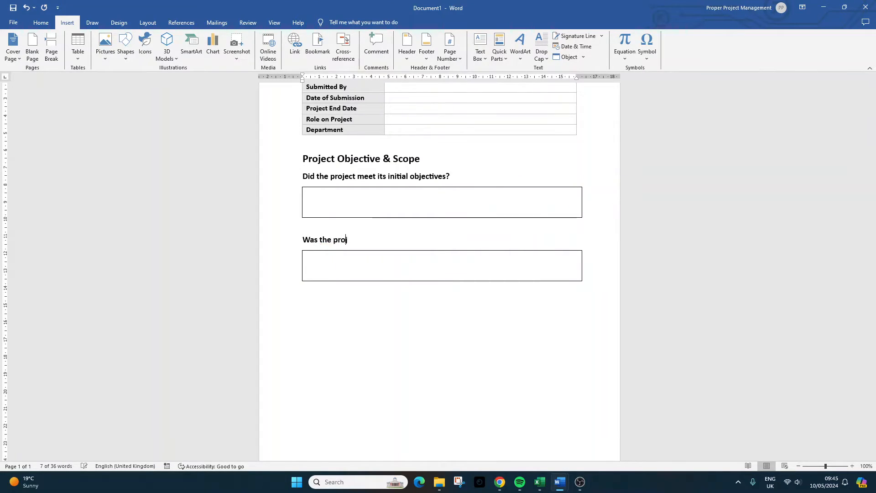
text(ect scope )
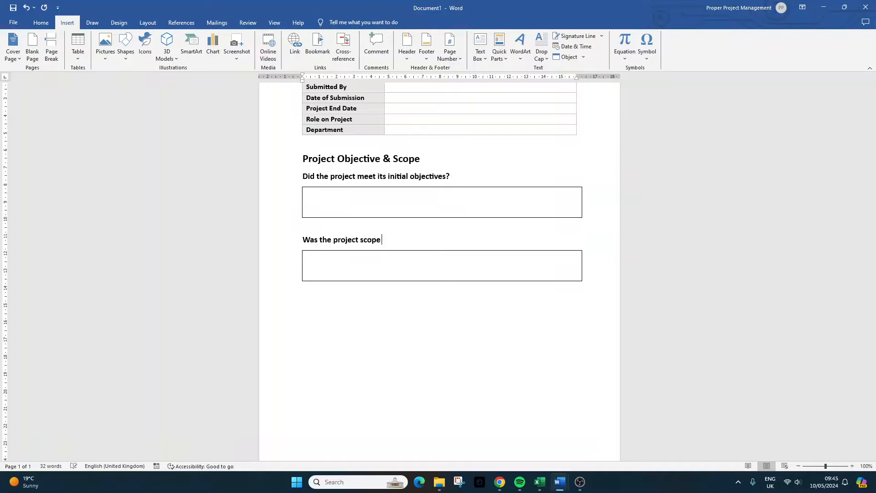
text(clearly defined and understood?)
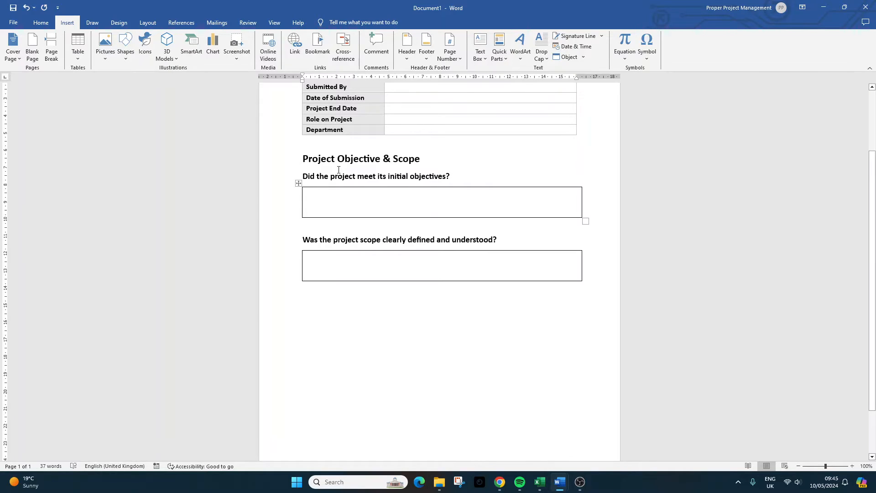
Step: Duplicate the whole Project Objective & Scope section, including its heading, both questions and answer boxes, directly below the original
drag(303, 158, 372, 260)
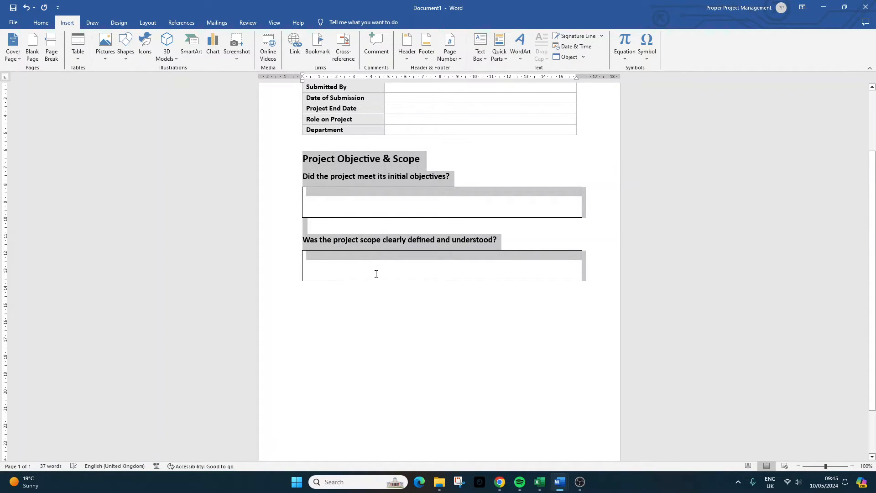
click(376, 274)
drag(303, 158, 358, 268)
key(ctrl+c)
click(342, 297)
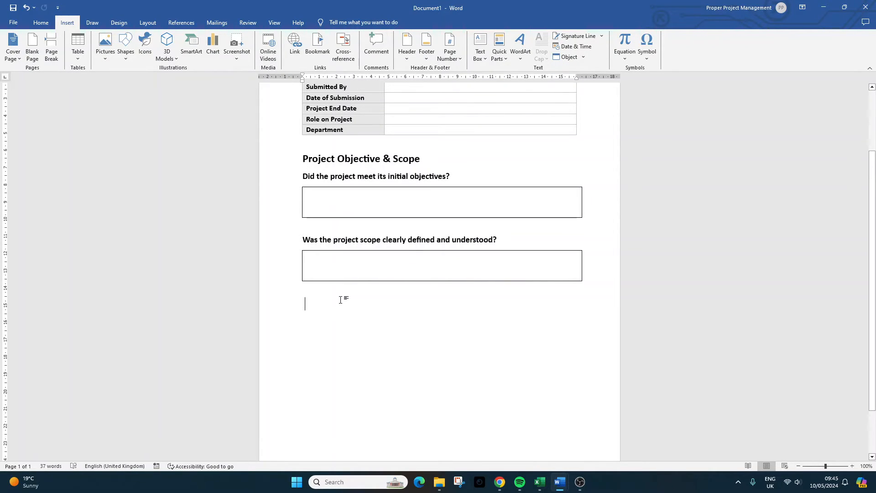
key(ctrl+v)
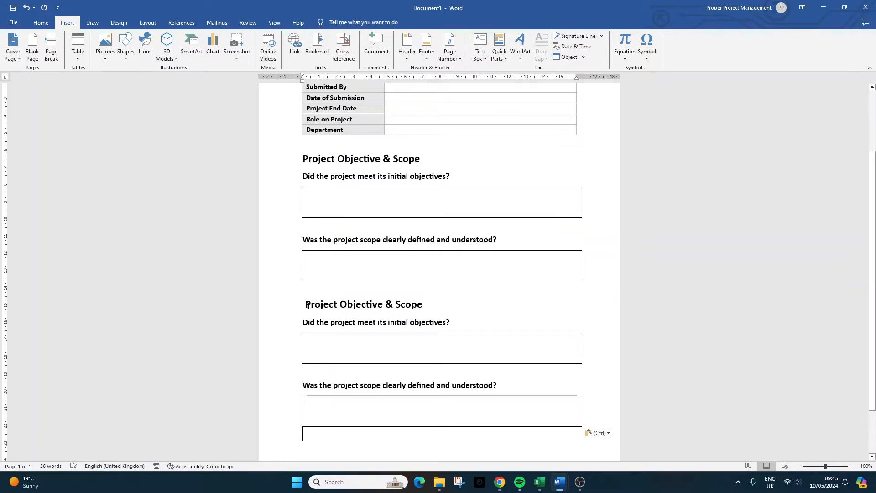
Step: Change the duplicated section's heading to "Project Management & Execution"
triple_click(324, 307)
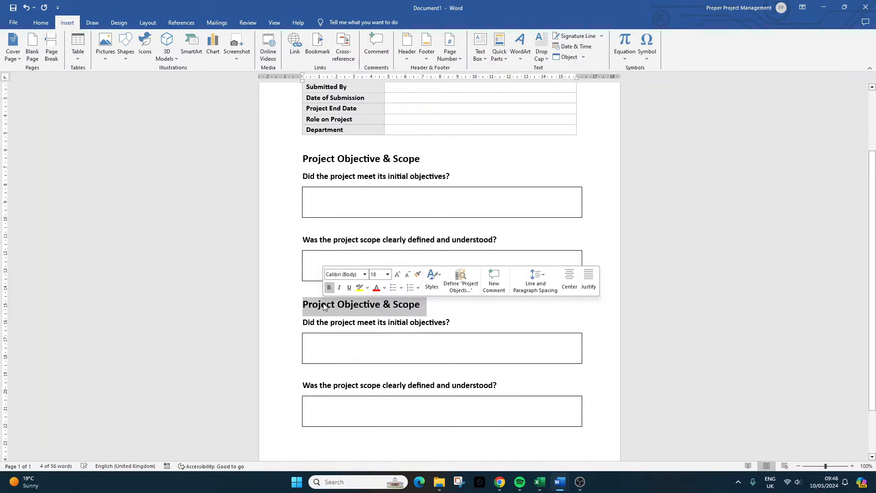
text(Project Manage)
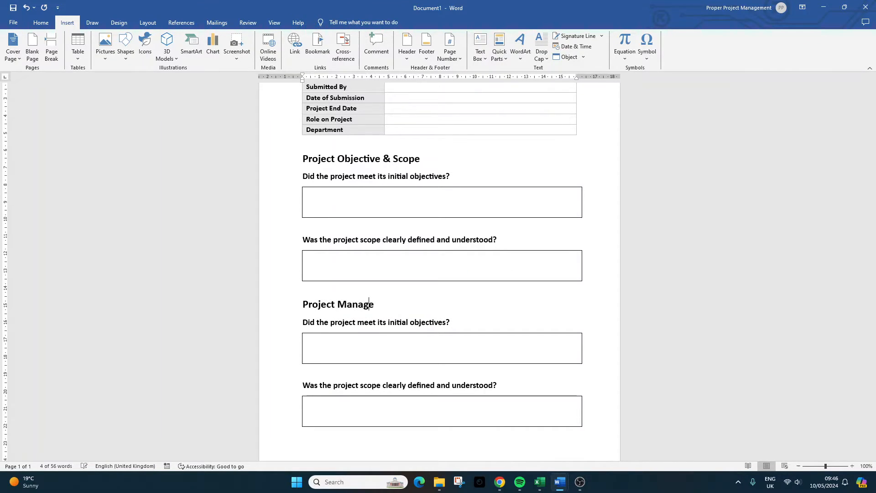
text(ment & )
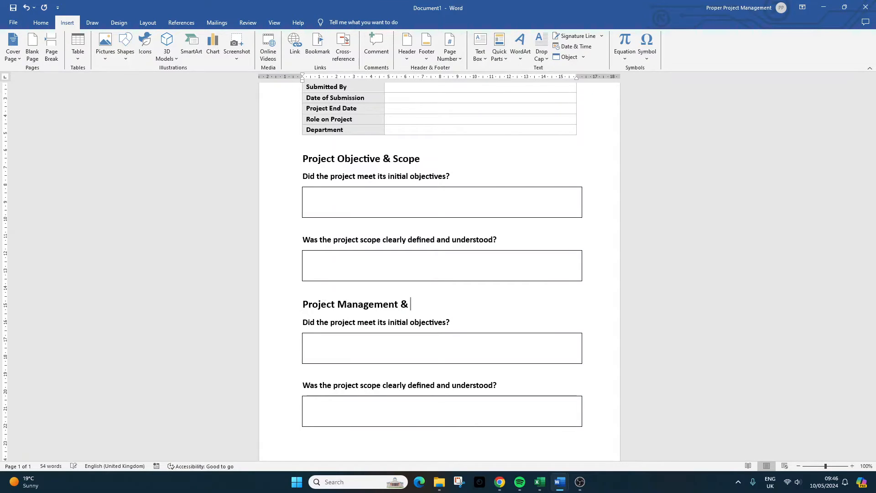
text(Execution)
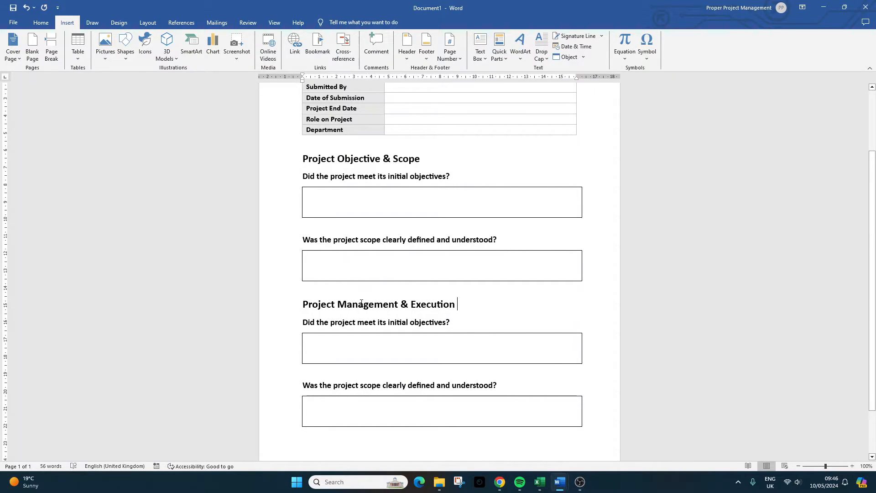
Step: Replace the first question under Project Management & Execution with "How effectively was the project managed?"
triple_click(376, 324)
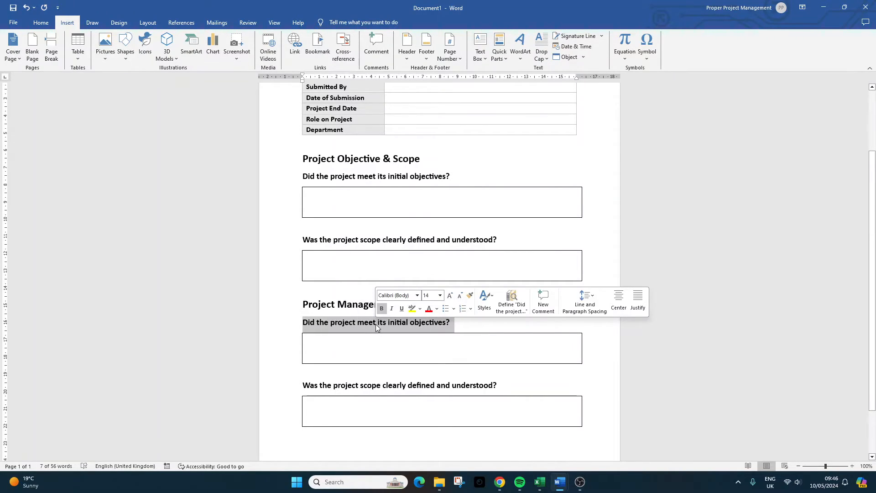
text(How )
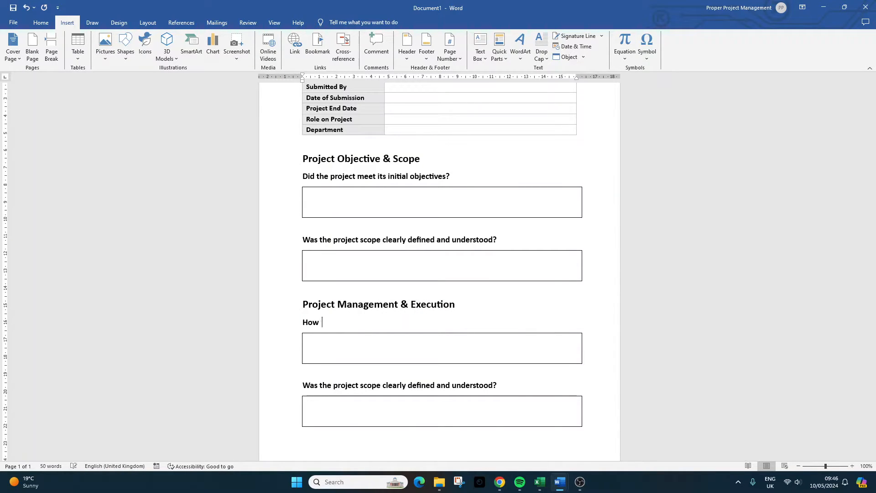
text(effectively was the proje)
text(ct managed?)
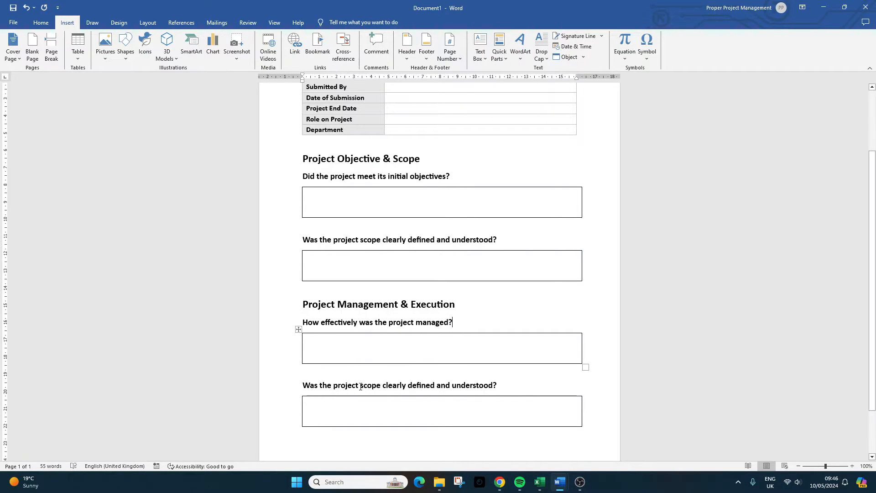
Step: Replace the second question under Project Management & Execution with "Were the project milestones and deadlines met?"
click(297, 385)
text(Were the )
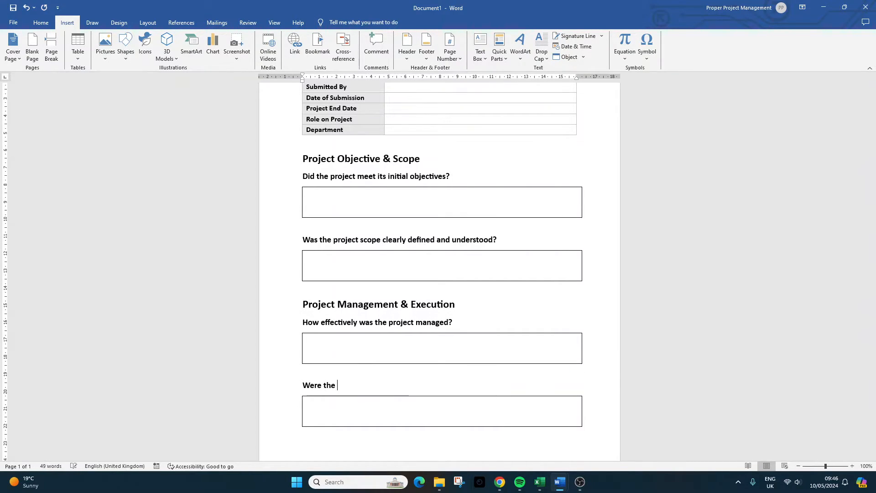
text(project milesto)
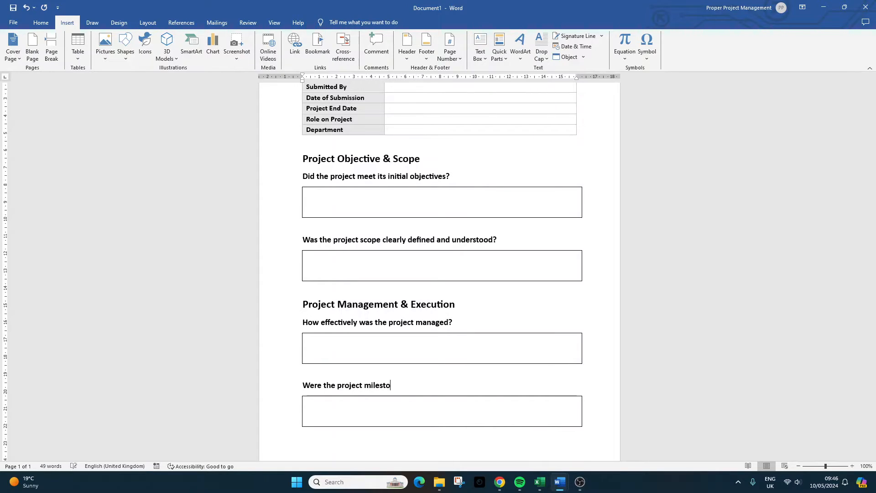
text(nes and deadlines met?)
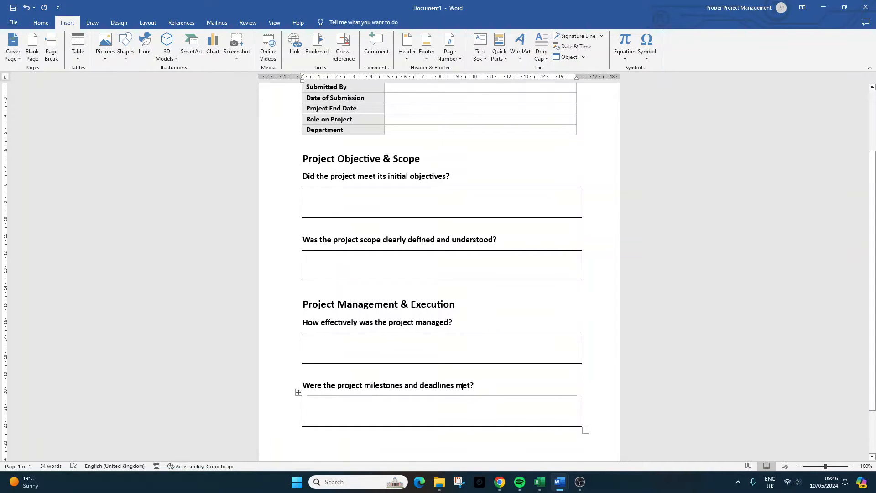
Step: Copy the "How effectively was the project managed?" question with its answer box to the end of the Project Management & Execution section
scroll(461, 386, down, 2)
scroll(451, 388, down, 1)
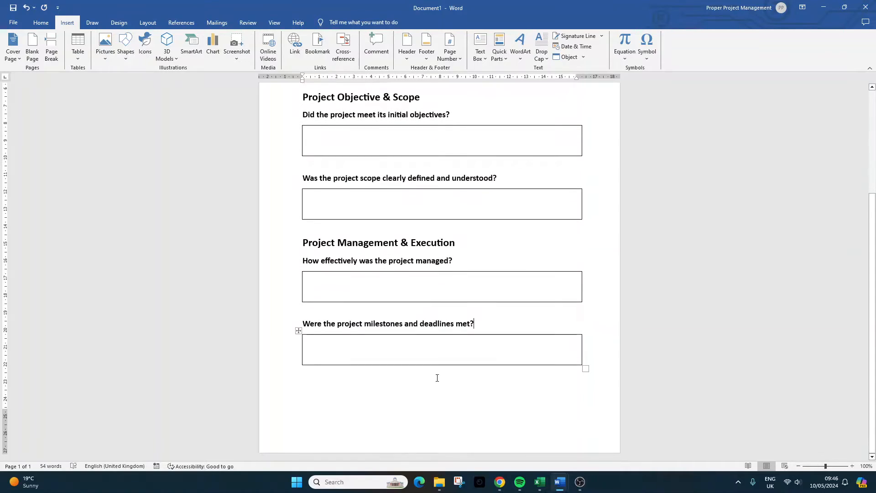
click(397, 378)
double_click(306, 261)
click(306, 260)
drag(304, 260, 333, 289)
key(ctrl+c)
click(313, 381)
key(ctrl+v)
Step: Replace the third question's text with "How would you rate the project planning and scheduling process?"
triple_click(338, 293)
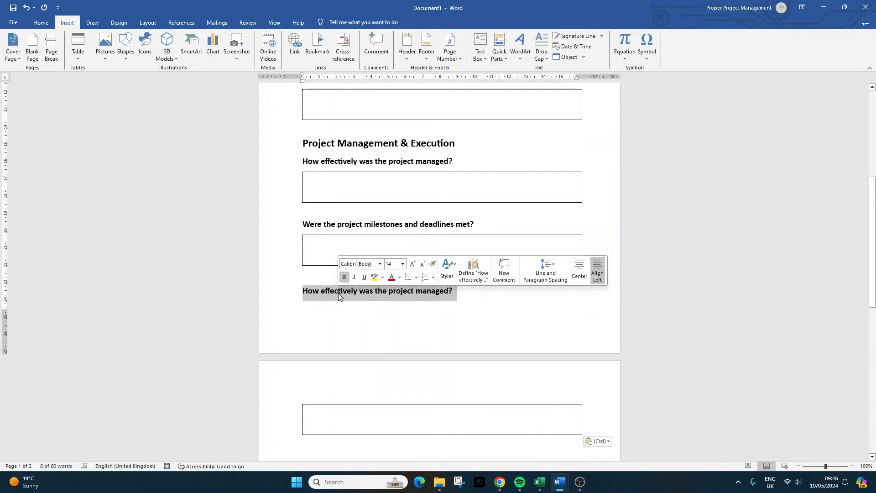
text(How wou)
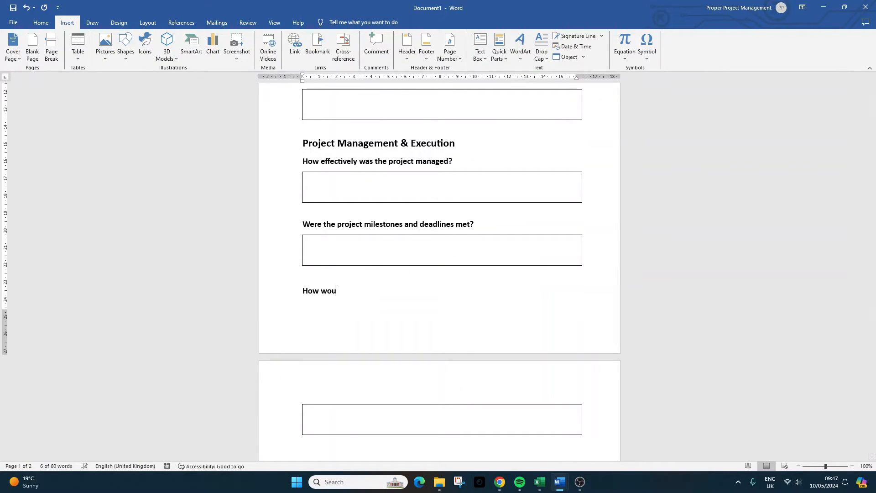
text(ld you rate)
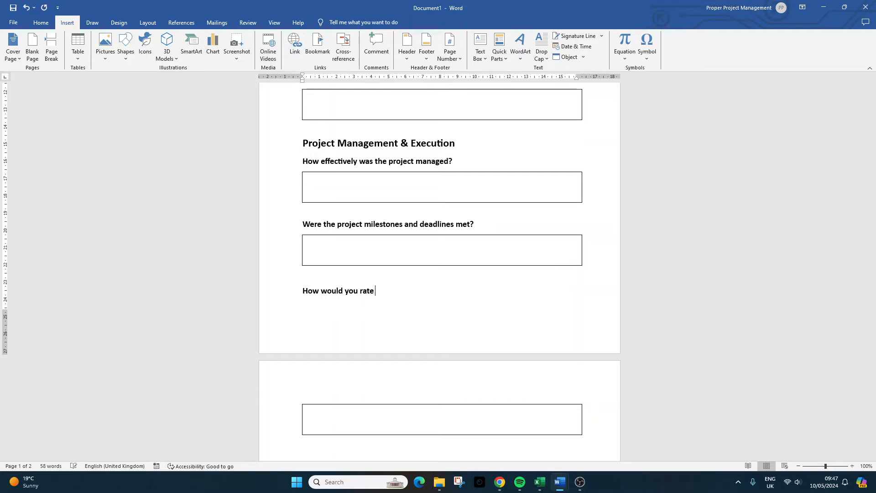
text( the project planning and scheduling process?)
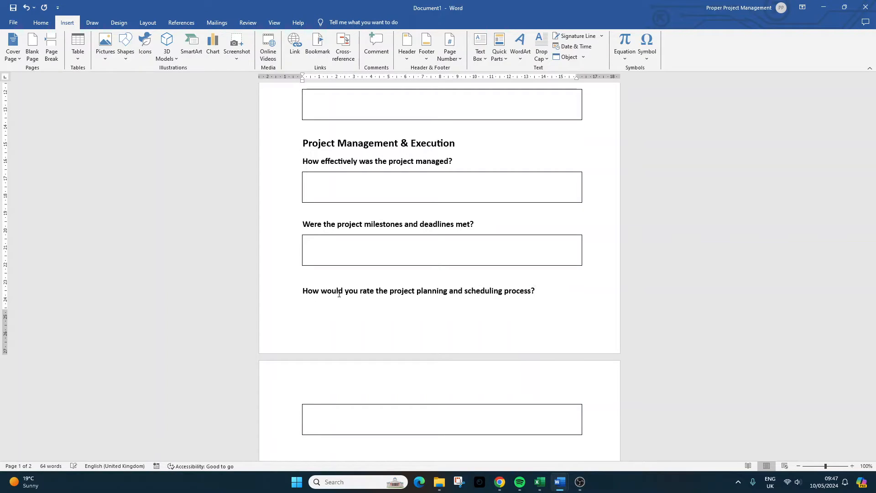
Step: Insert a page break before the planning and scheduling question so it sits on the same page as its answer box
drag(299, 144, 368, 416)
click(303, 291)
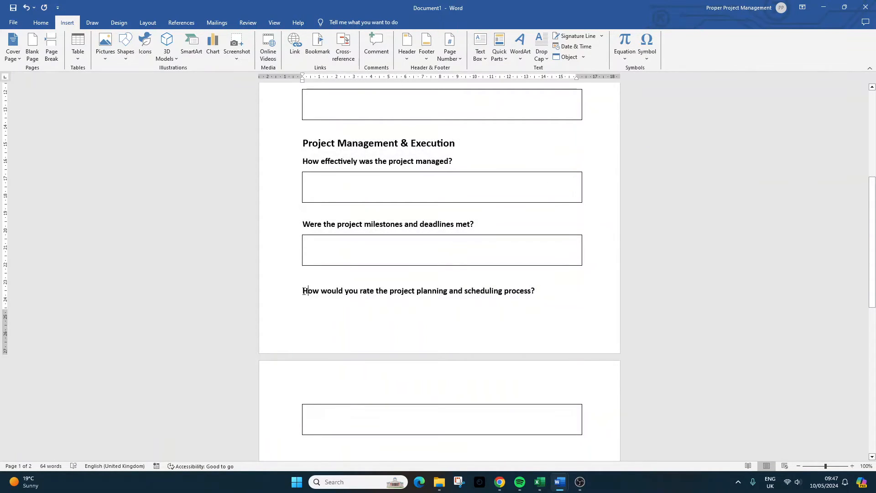
key(ctrl+Return)
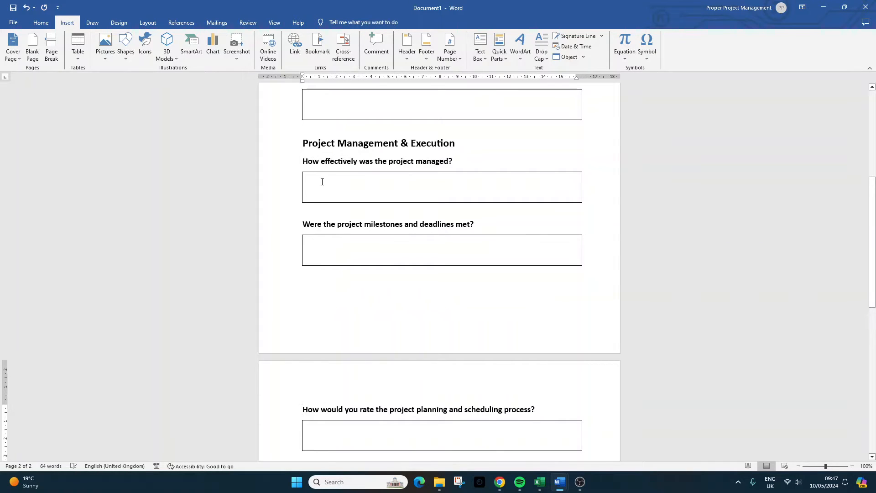
Step: Duplicate the whole Project Management & Execution section with its three questions and answer boxes below the last box on page two
drag(300, 144, 391, 440)
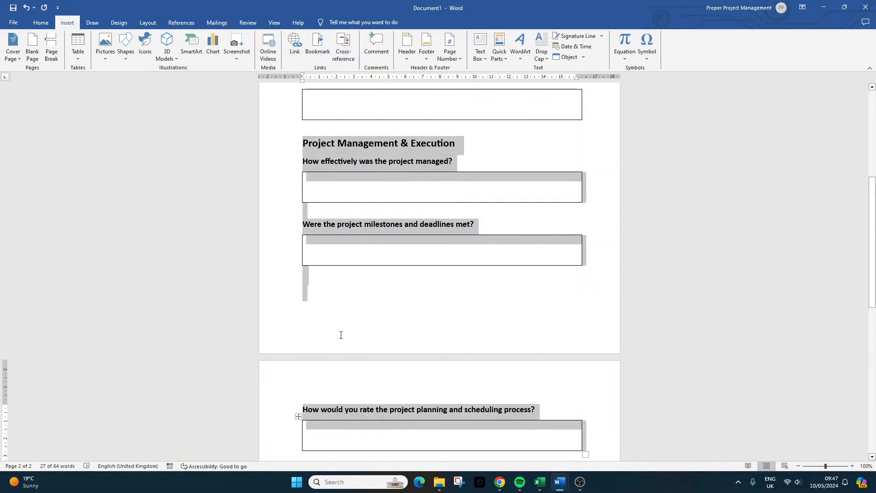
scroll(341, 335, down, 4)
click(328, 332)
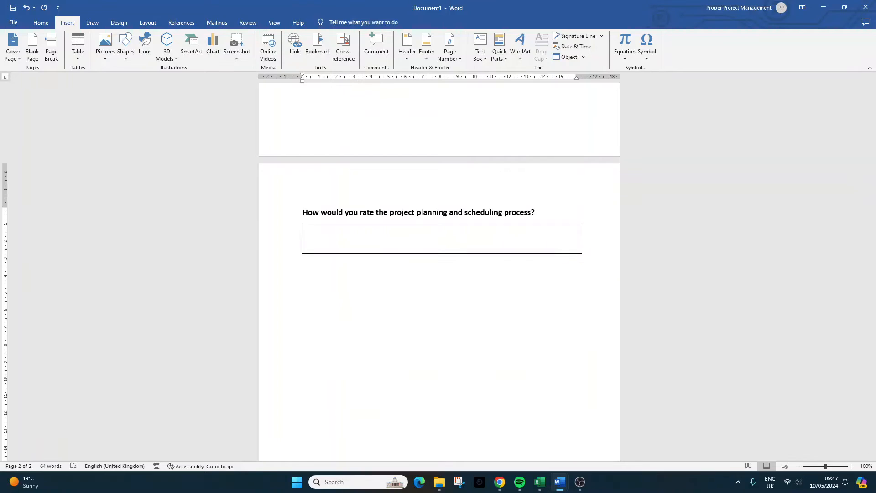
scroll(304, 114, up, 4)
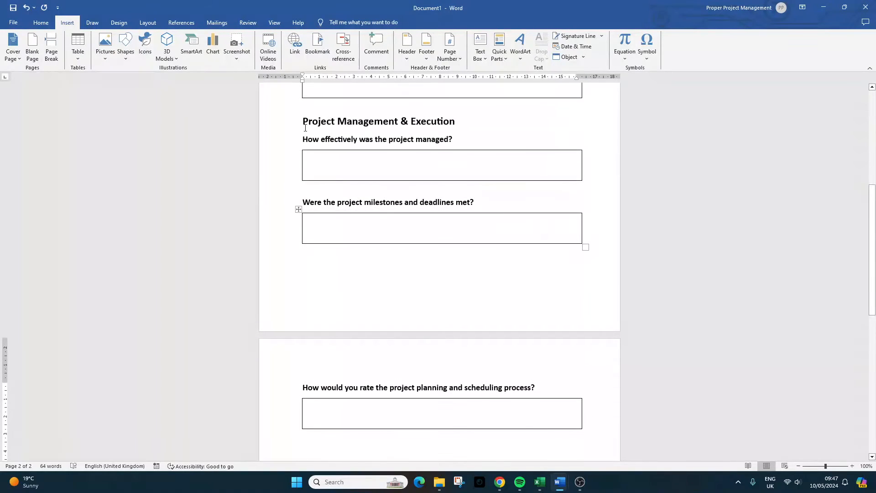
drag(305, 128, 379, 416)
key(ctrl+c)
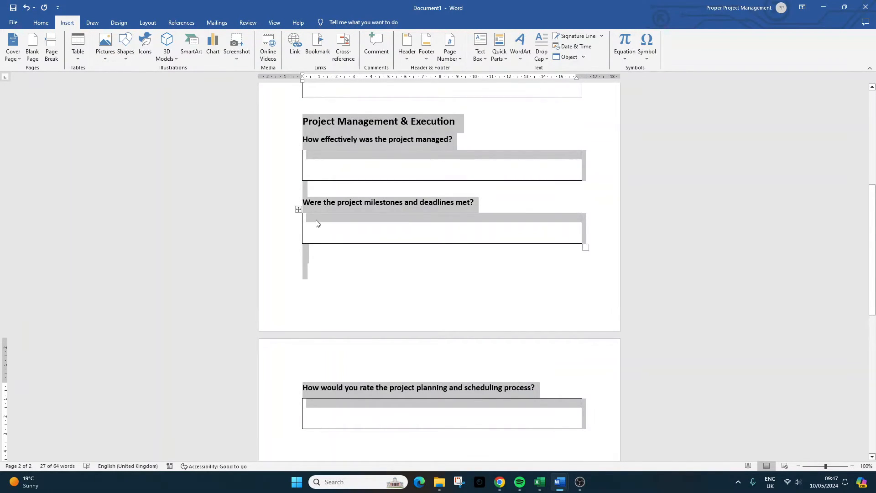
scroll(322, 279, down, 2)
click(325, 335)
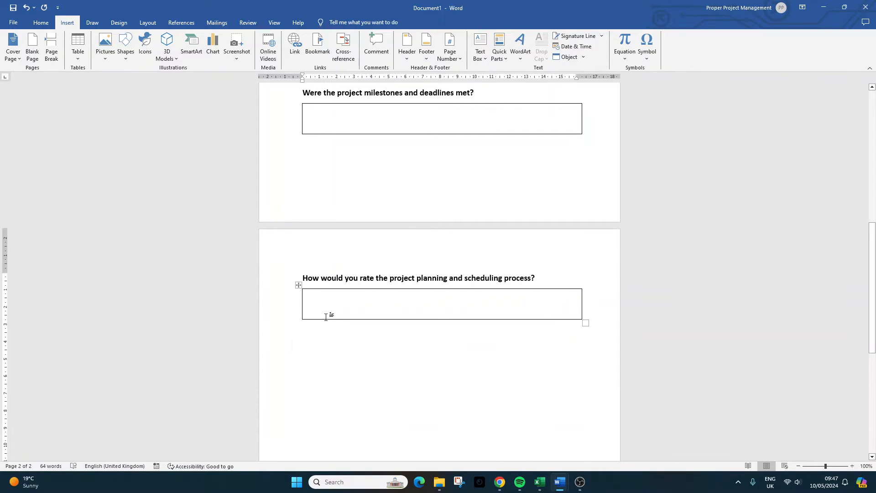
key(ctrl+v)
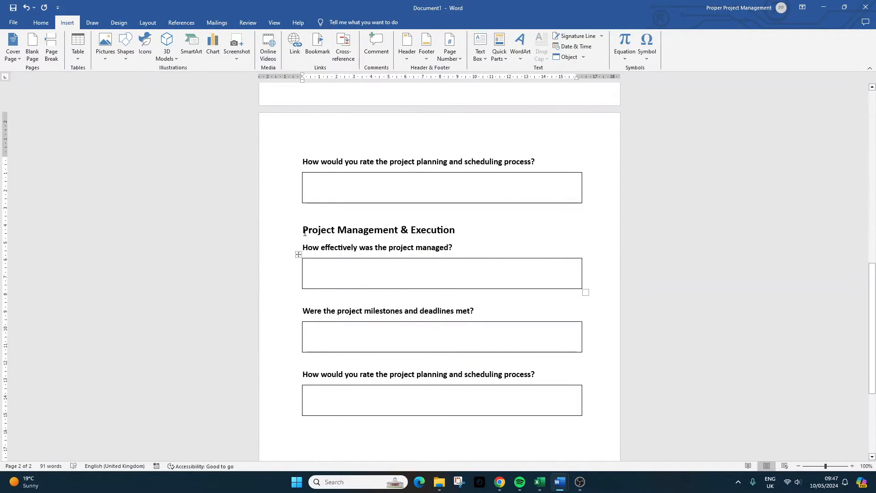
Step: Replace the copied section's heading "Project Management & Execution" on page two with "Team Execution"
drag(305, 233, 372, 402)
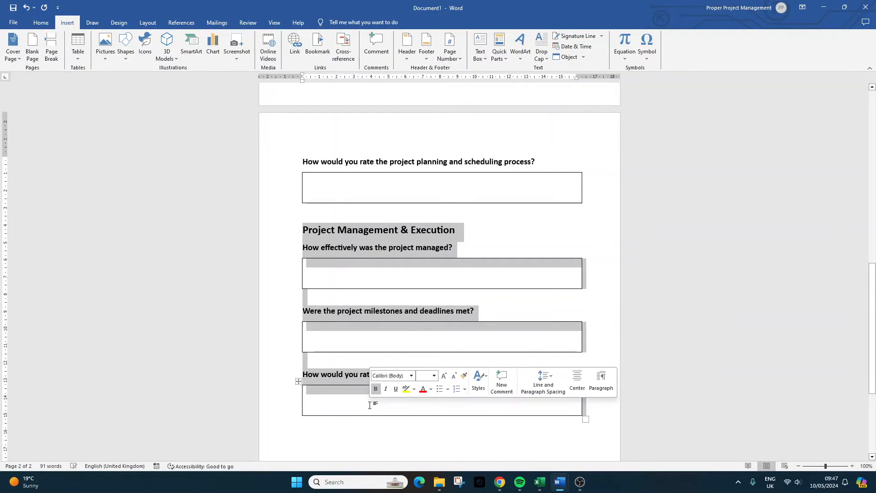
triple_click(350, 230)
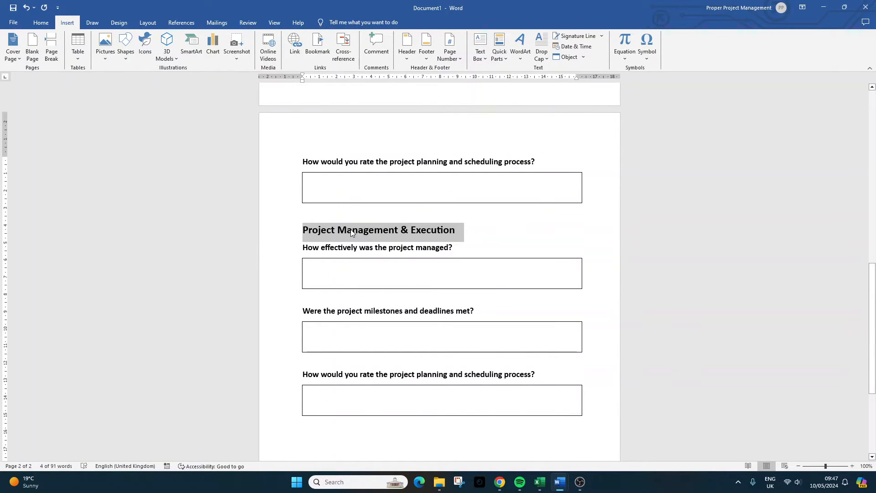
text(Team Ex)
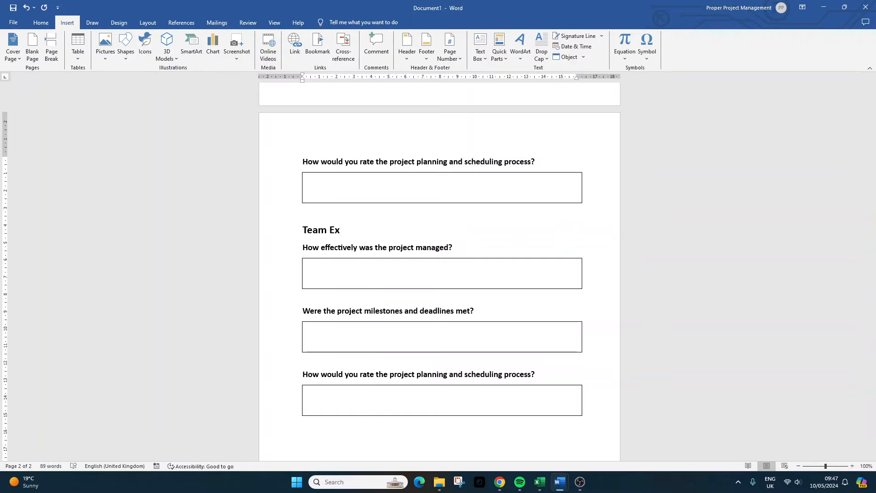
text(ecution)
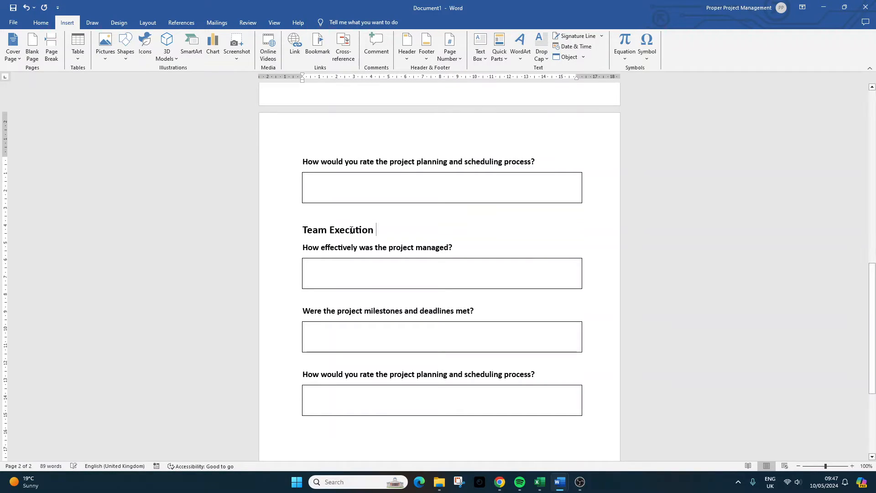
Step: Replace the first Team Execution question with "How do you rate the collaboration and communication among project team members"
triple_click(360, 247)
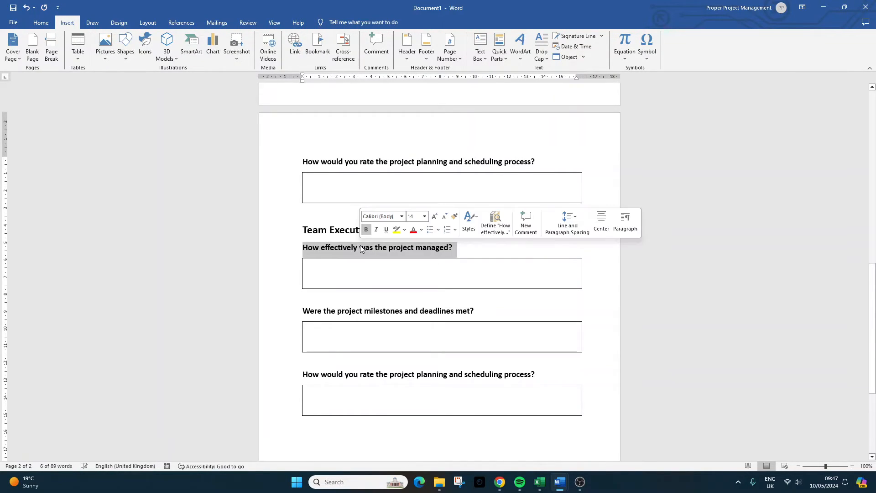
text(How do you rate the col)
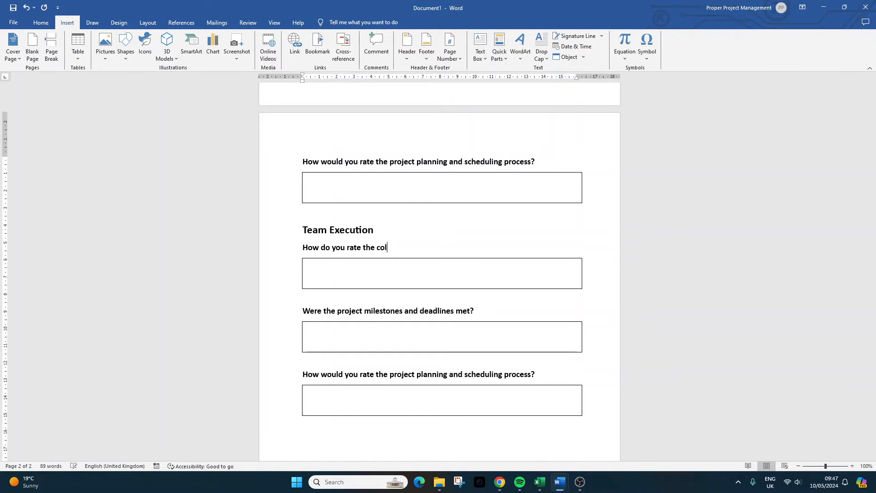
text(laboration and communicato)
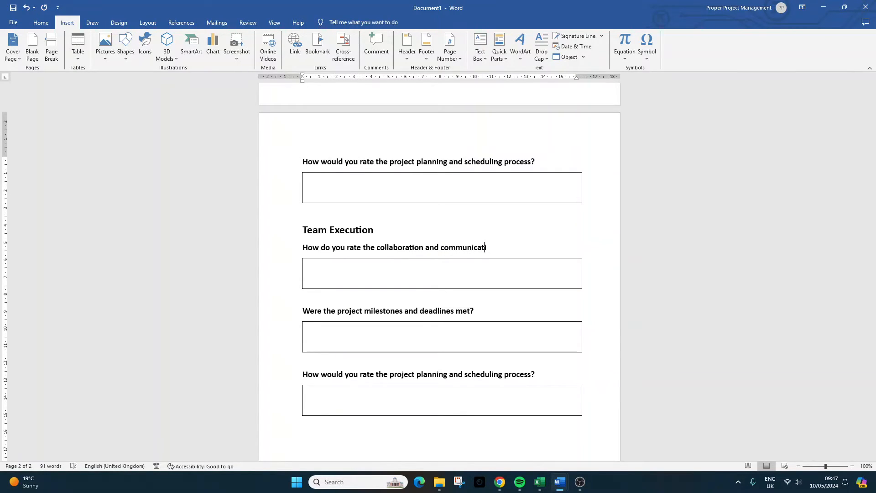
text(on anong project team members)
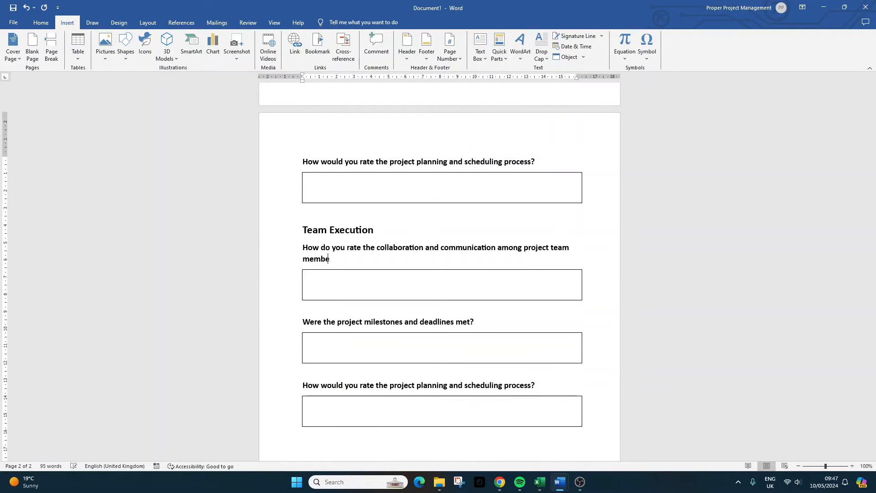
Step: Replace the second Team Execution question with "Was the leadership effective throughout the project?"
triple_click(342, 322)
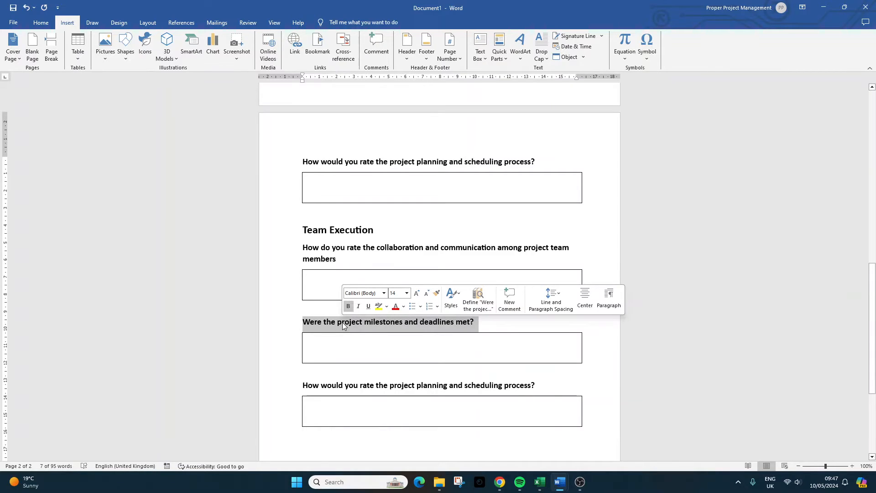
text(Was the)
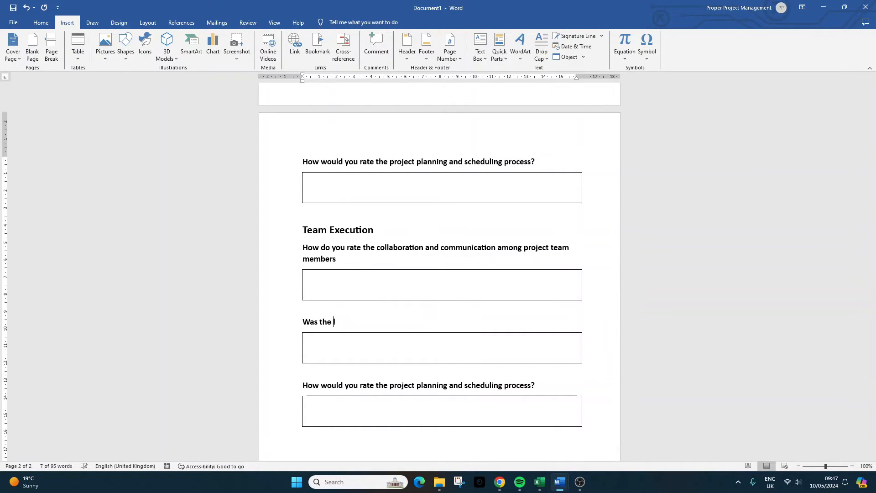
text( leadership)
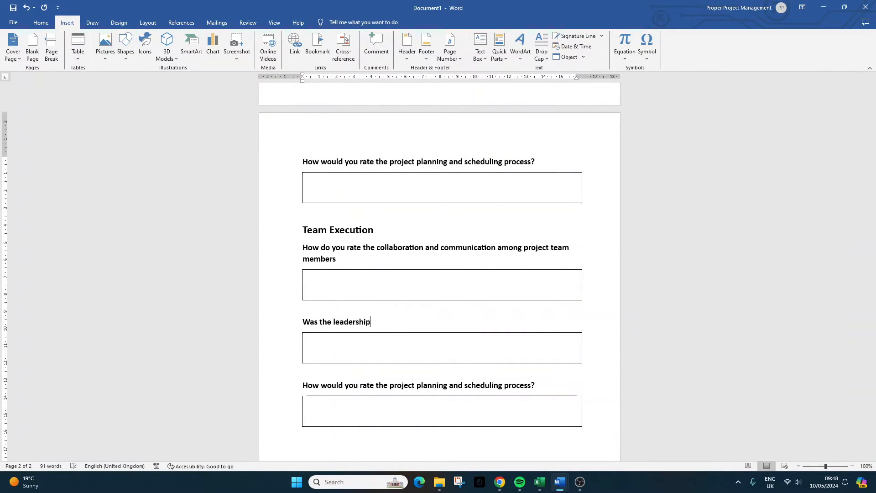
text( effective throughout the project?)
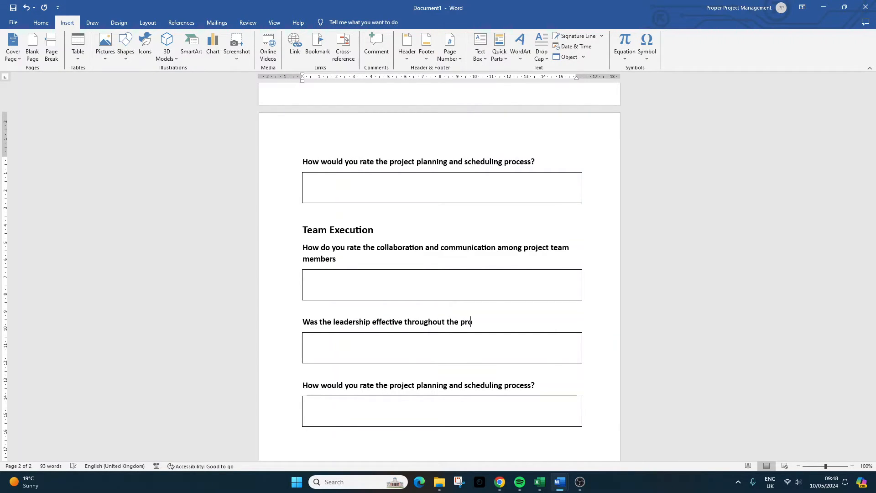
Step: Replace the third Team Execution question with "Do you feel that you were adequately communicated with for the duration of the project (did you understand your role/objectives etc)"
triple_click(367, 386)
text(Do you )
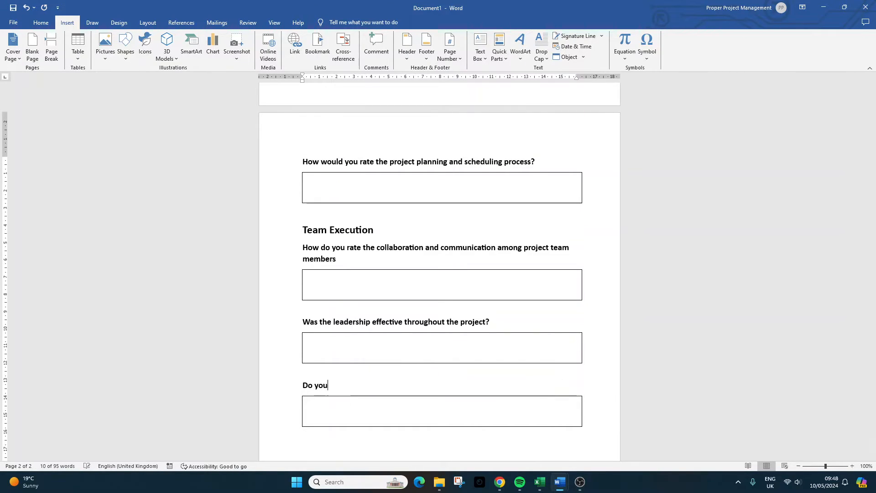
text(feel that you were adequately)
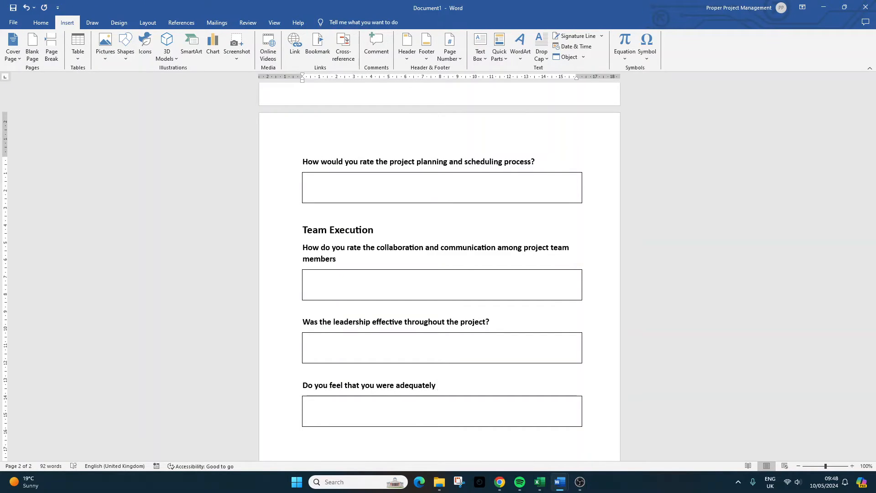
text( communicated with fo)
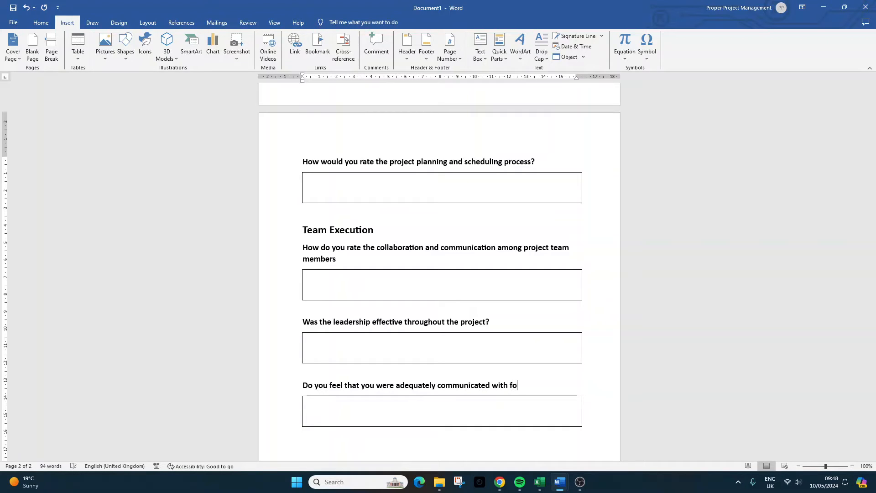
text(r the duration of the project )
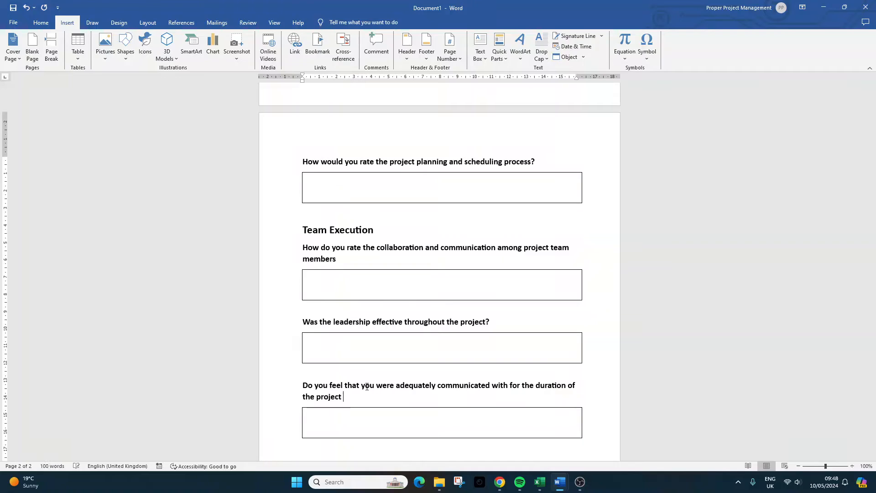
text((did you )
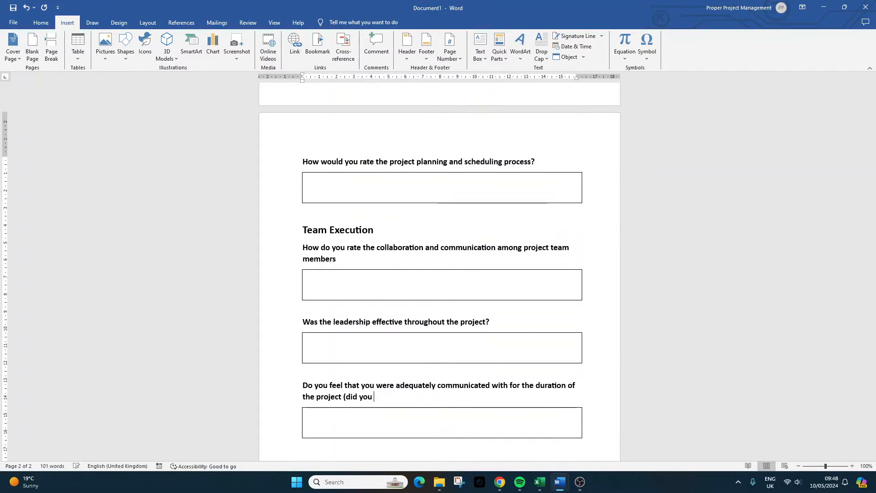
text(understand yourr)
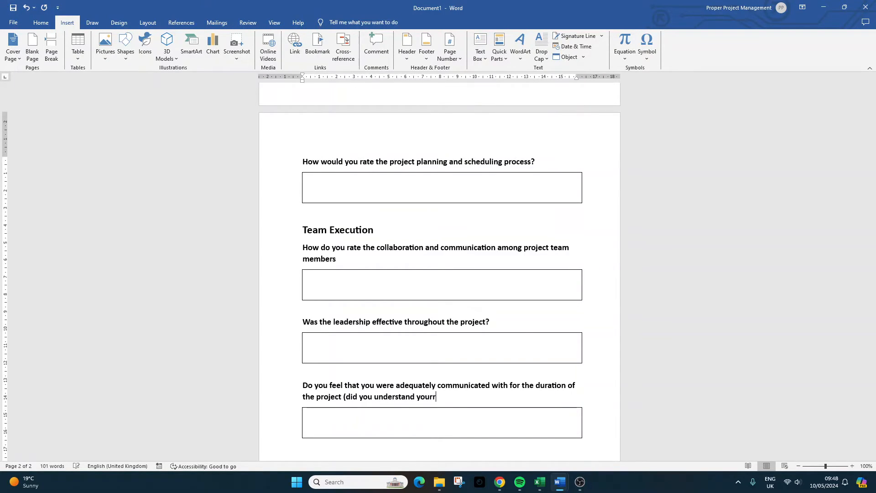
key(BackSpace)
text( role/ob)
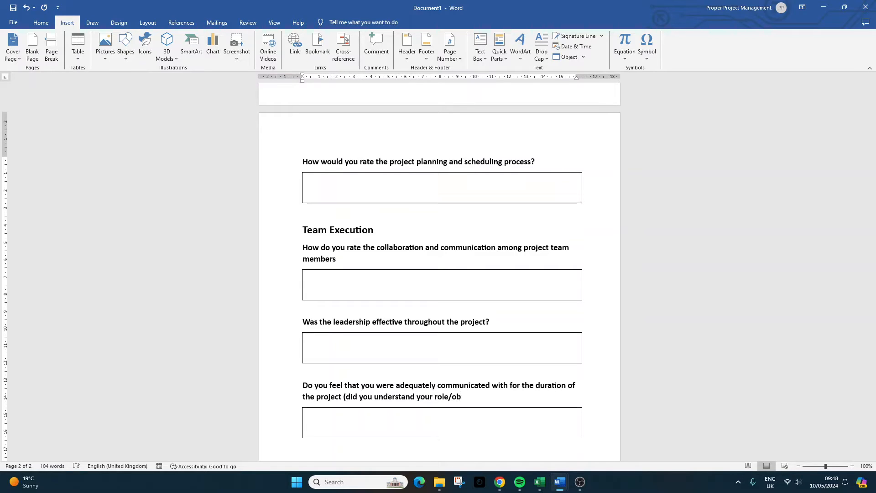
text(jectives etc)
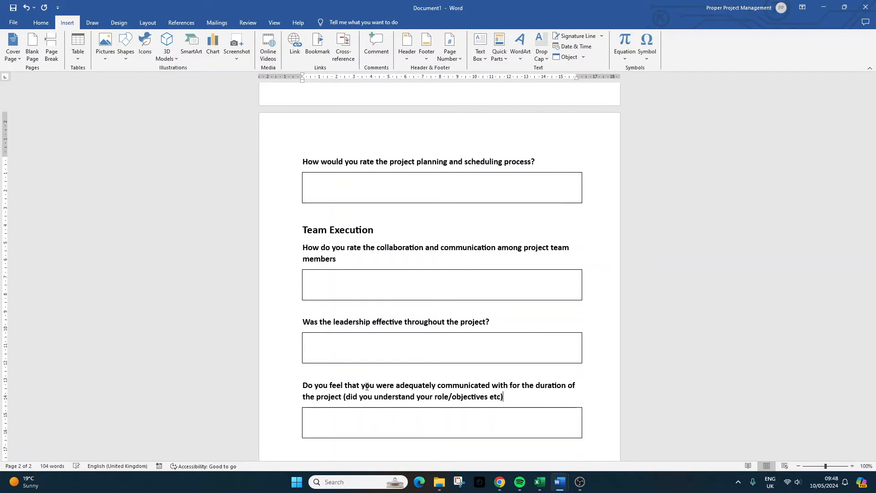
text())
Step: Paste another copy of the Project Management & Execution section below the last Team Execution answer box
scroll(300, 287, down, 4)
click(320, 299)
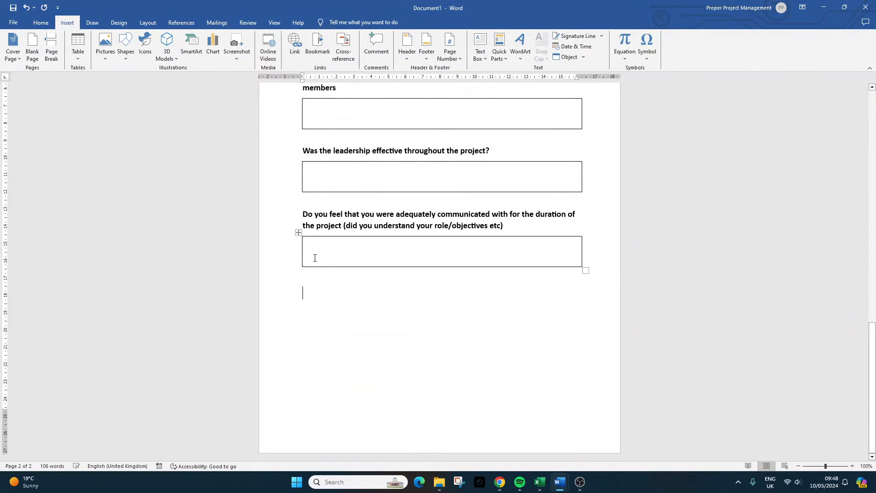
scroll(315, 258, up, 3)
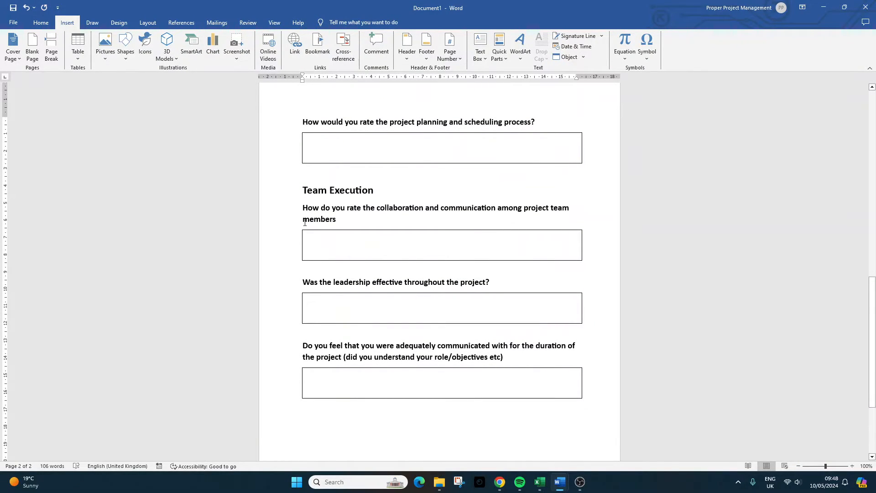
scroll(320, 274, down, 2)
key(ctrl+v)
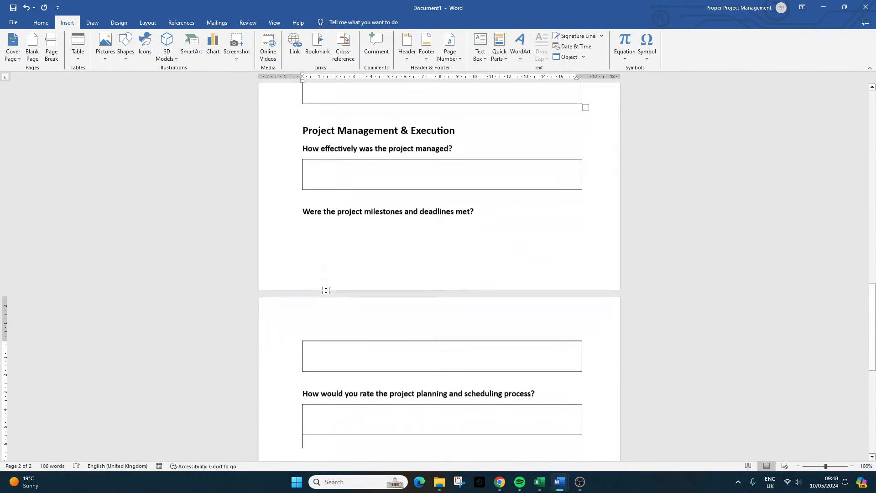
Step: Replace the heading of the newly pasted section with "Resources & Tools"
scroll(333, 274, up, 2)
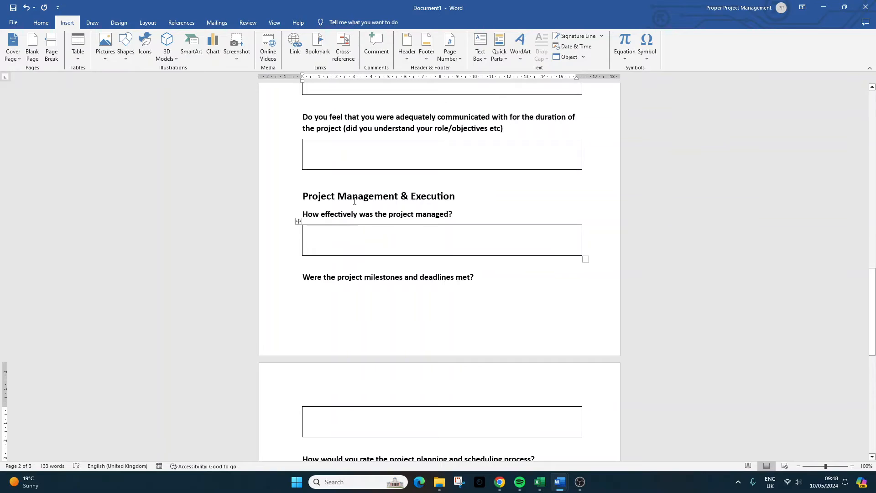
triple_click(354, 197)
text(Resources & )
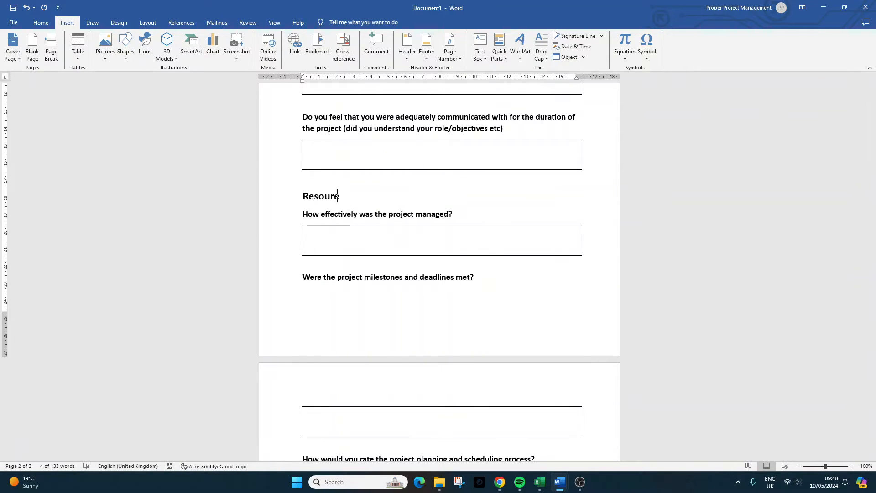
text(Tools)
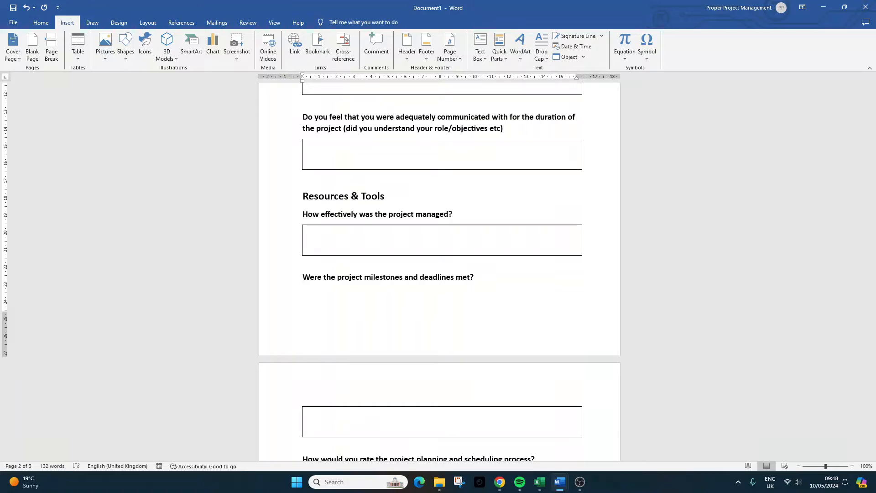
Step: Replace the first Resources & Tools question with "Were the resources and tools provided sufficient for your successful contribution to the project?"
triple_click(359, 214)
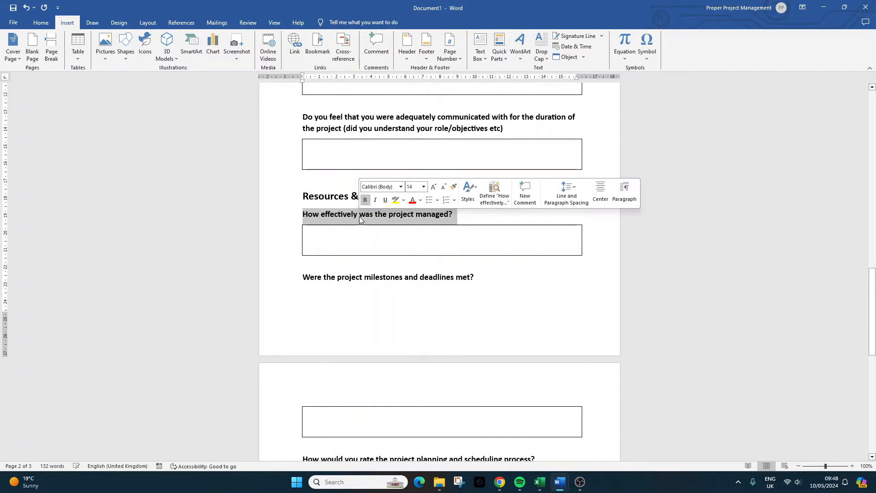
text(Were the reso)
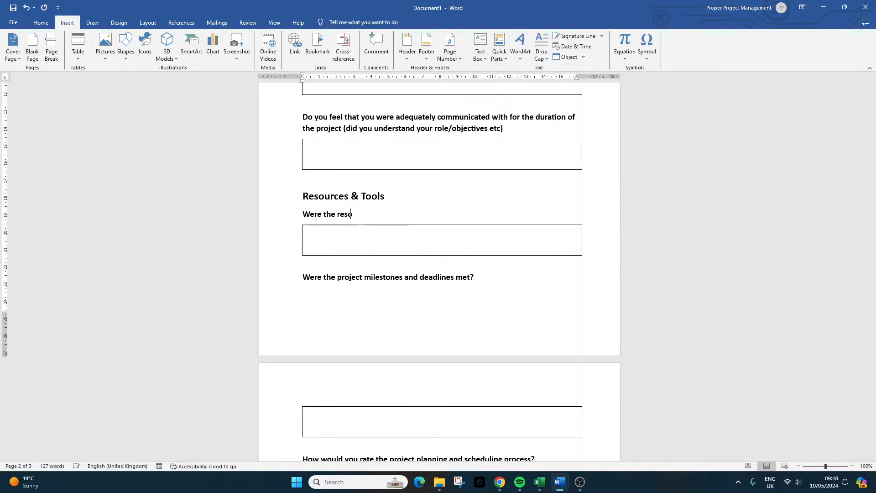
text(urces and tools prov)
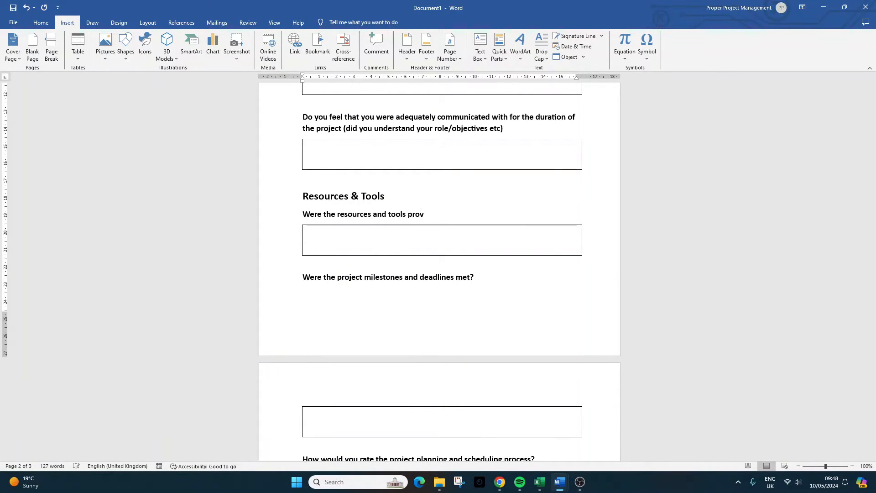
text(ided sufficient for your suc)
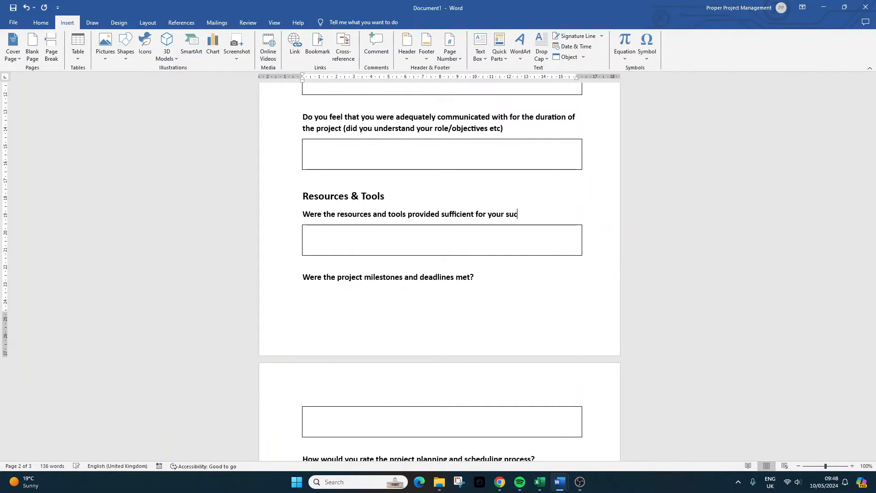
text(cessful contribution to the project?)
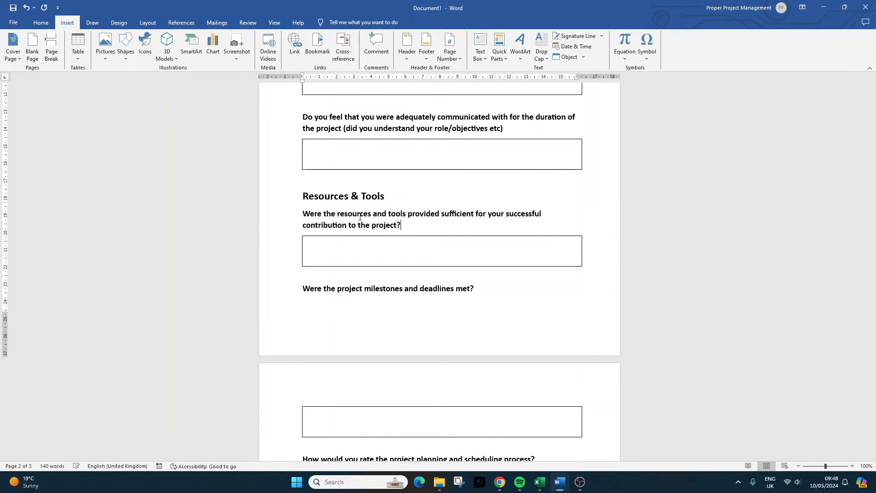
scroll(360, 218, up, 4)
scroll(315, 205, down, 3)
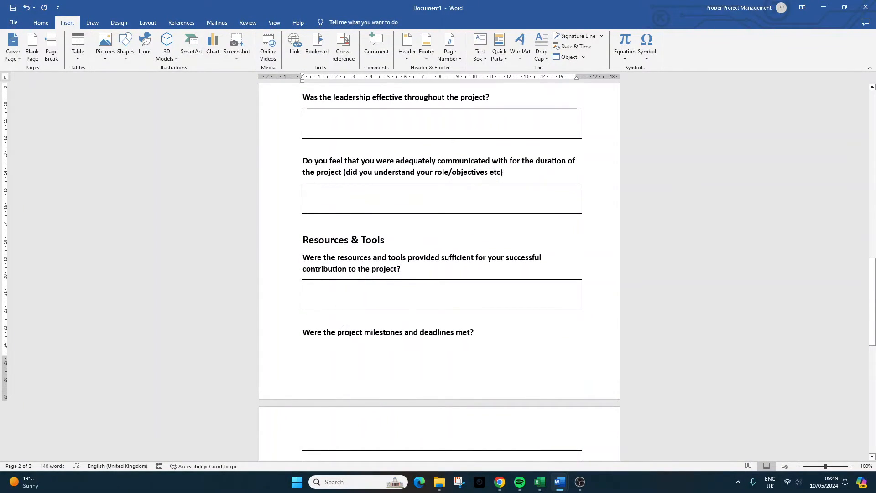
triple_click(344, 332)
text(Wa)
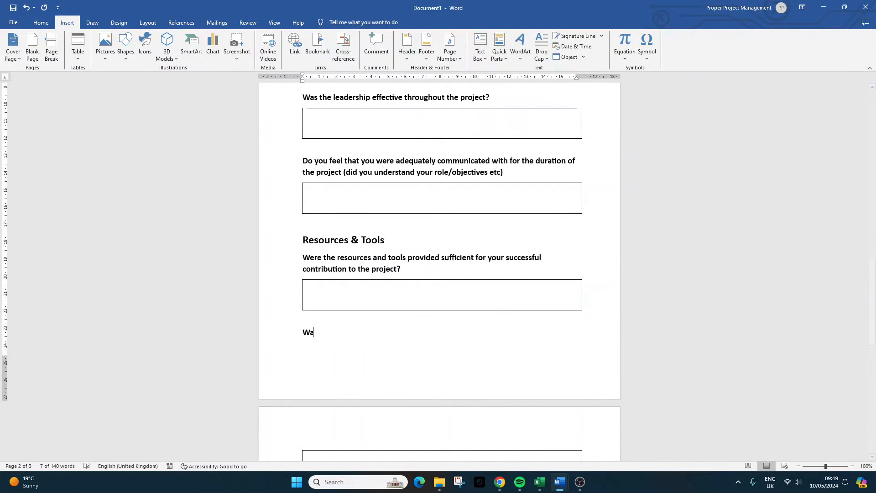
text(s the leadership effe)
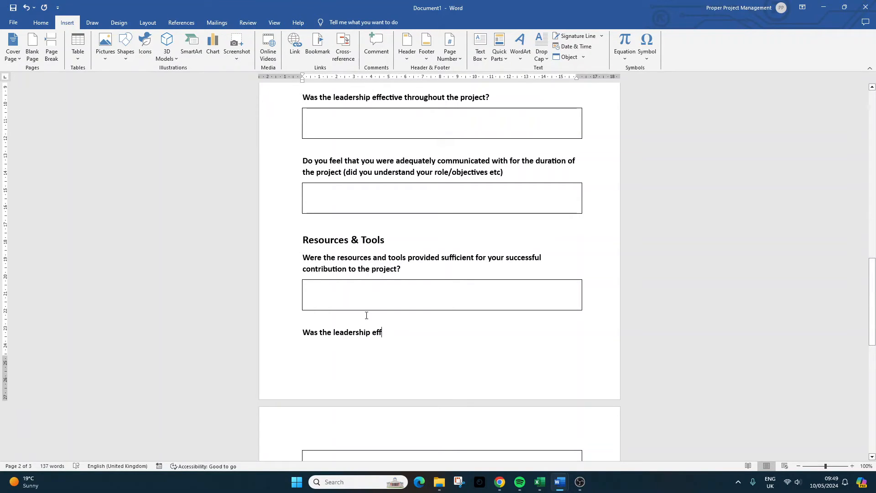
double_click(348, 333)
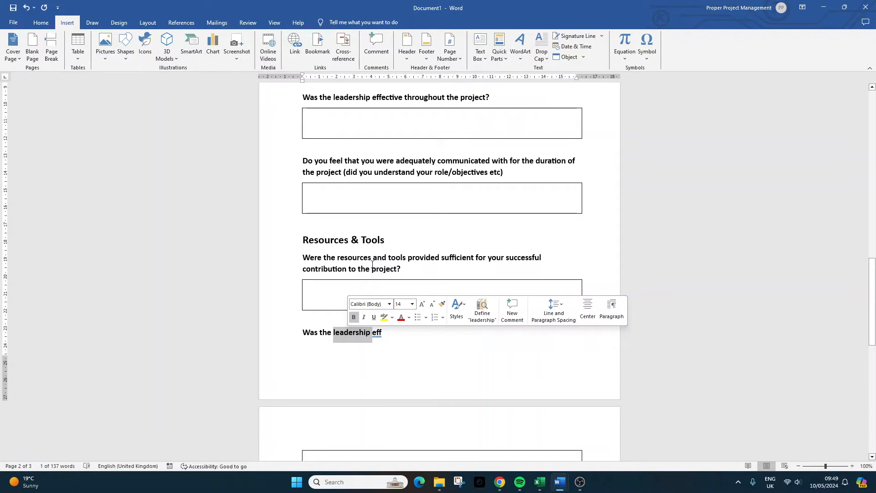
Step: Replace the second Resources & Tools question with "Did you have the right level of required access to the resources and tools you needed to undertake your role (what was missing/what may have helped)"
triple_click(320, 330)
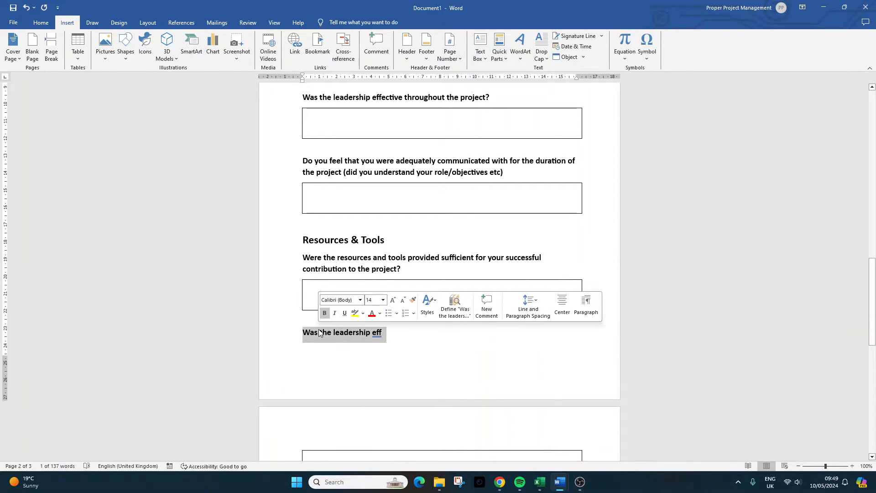
text(Did you have the )
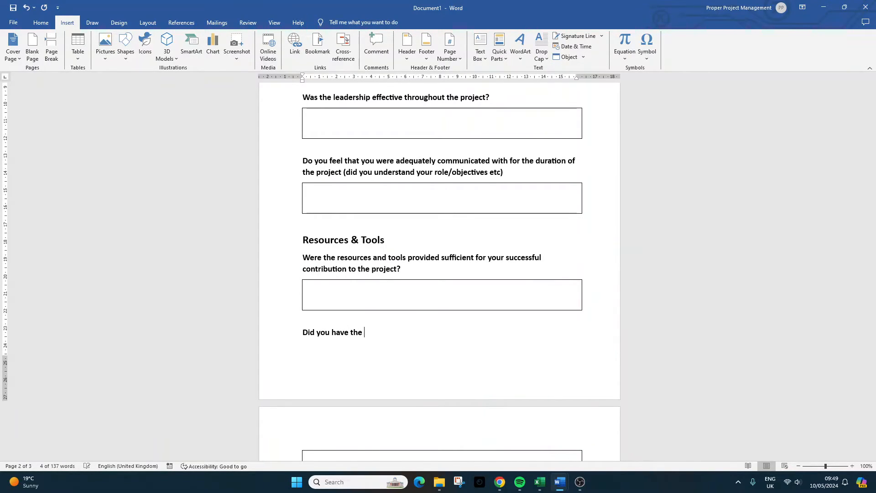
text(right level of r)
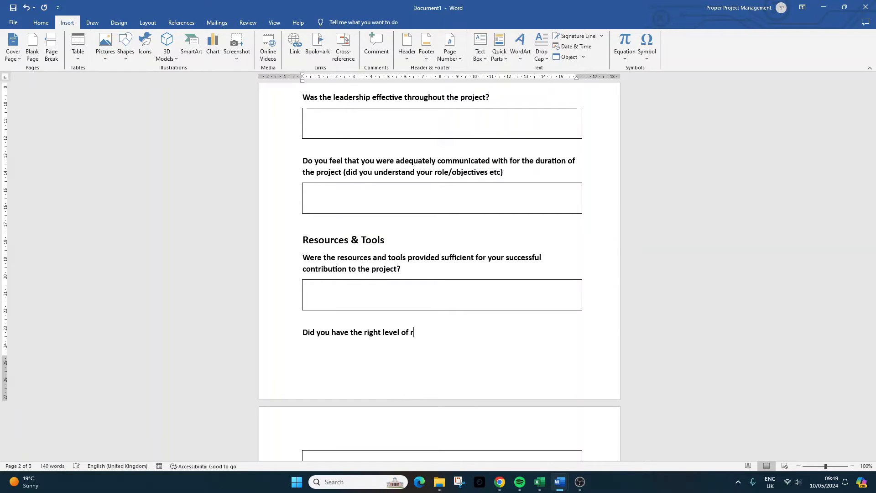
text(equired access to the r)
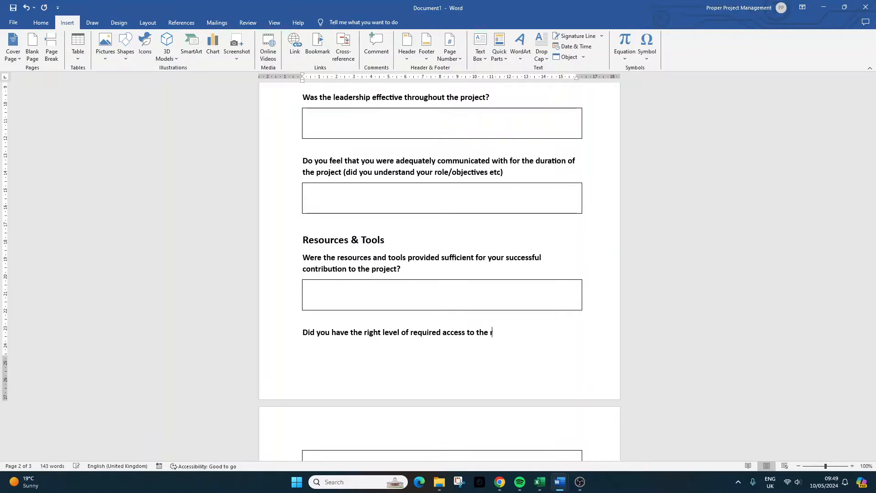
text(esources and tools you needed to under)
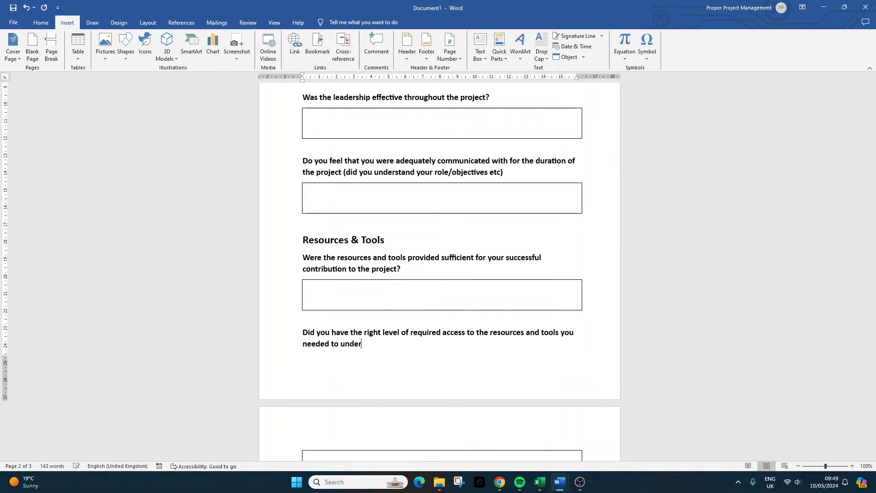
text(take your role (what was missing/what may have)
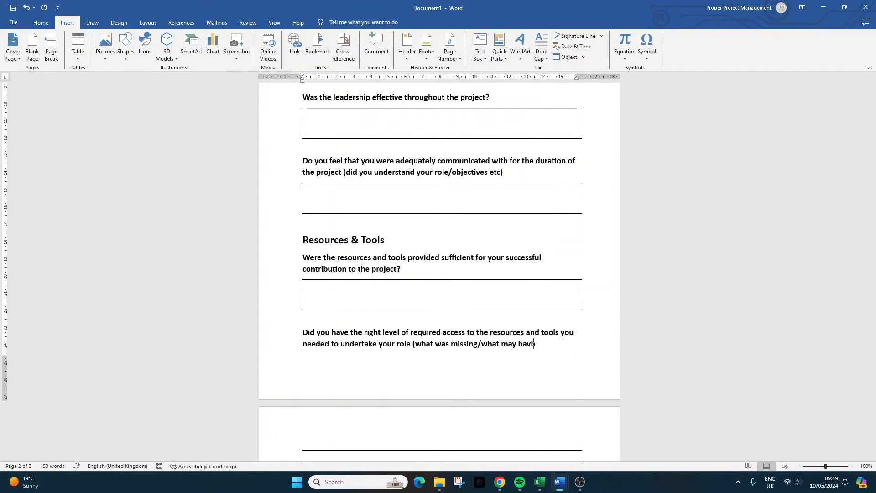
text(e h)
key(BackSpace)
key(BackSpace)
key(BackSpace)
key(BackSpace)
text(e hepe)
key(BackSpace)
key(BackSpace)
text(k)
text(lpe)
Step: Delete the third Resources & Tools question with its answer box and paste another copy of the Project Management & Execution section there
scroll(320, 330, down, 3)
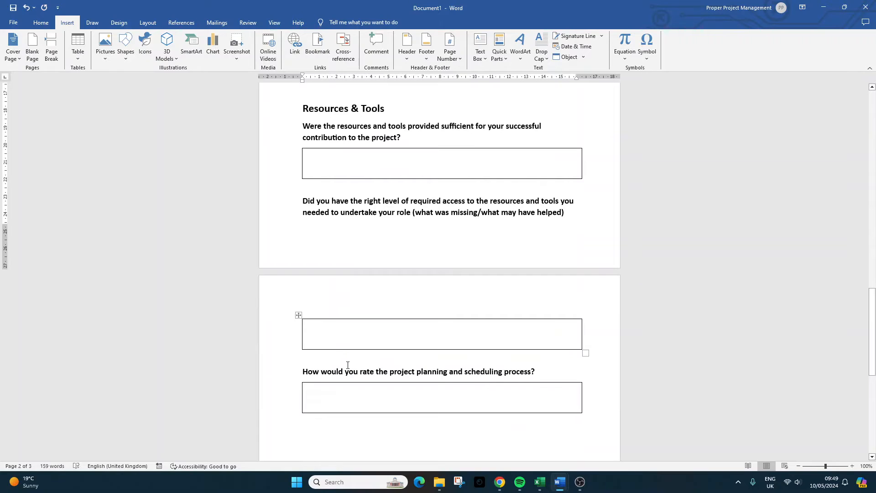
drag(303, 372, 409, 399)
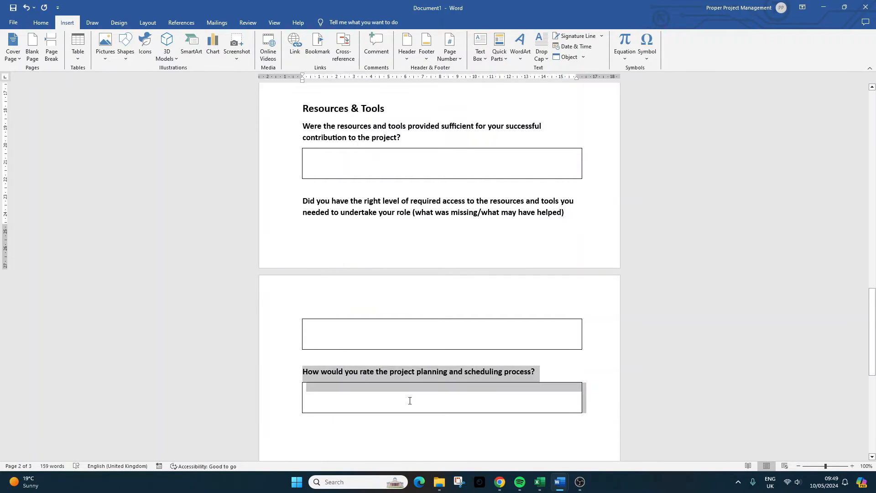
key(Delete)
text(Project Management & Execution How effectively was the project managed? Were the project milestones and deadlines met? How would you rate the project planning and scheduling process?)
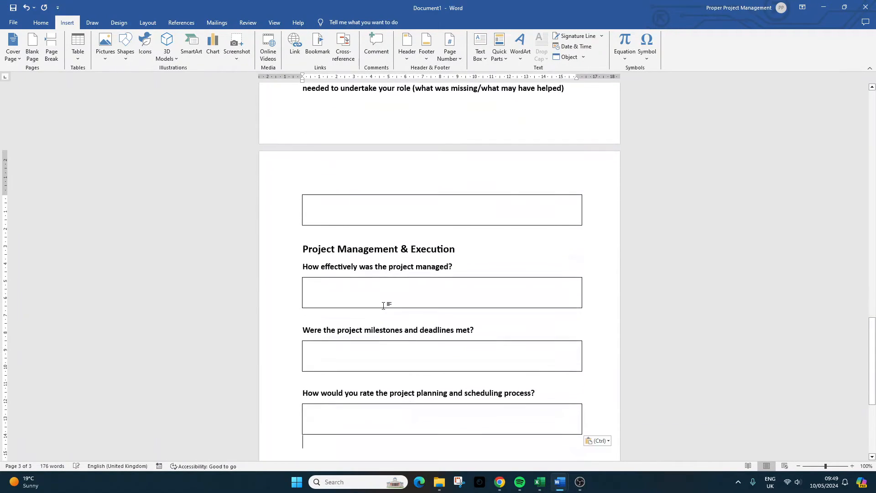
Step: Replace the heading of the pasted section on the third page with "Outcomes"
double_click(380, 251)
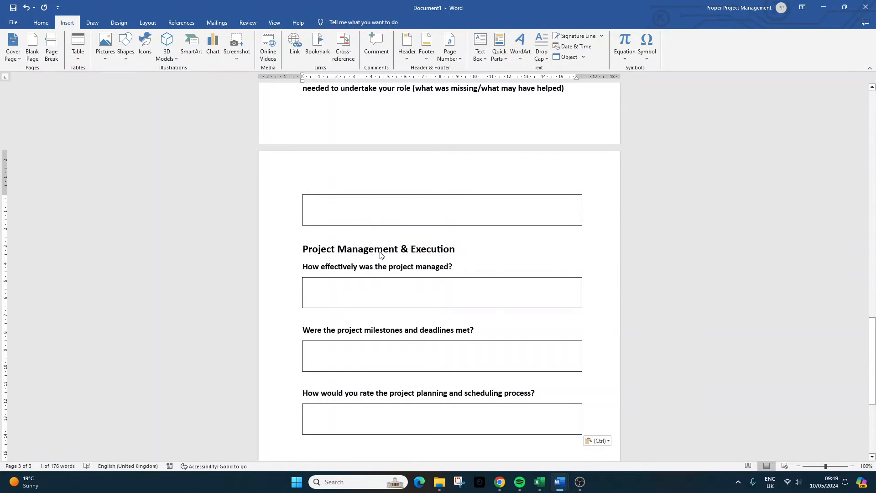
triple_click(380, 250)
text(Outcomes)
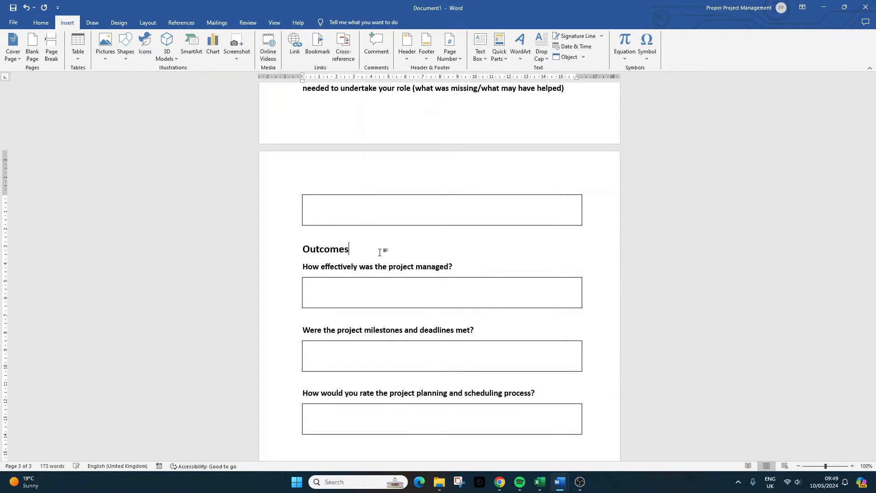
Step: Replace the first Outcomes question with "Are you satisfied with the final outcome of the project?"
double_click(393, 269)
triple_click(393, 271)
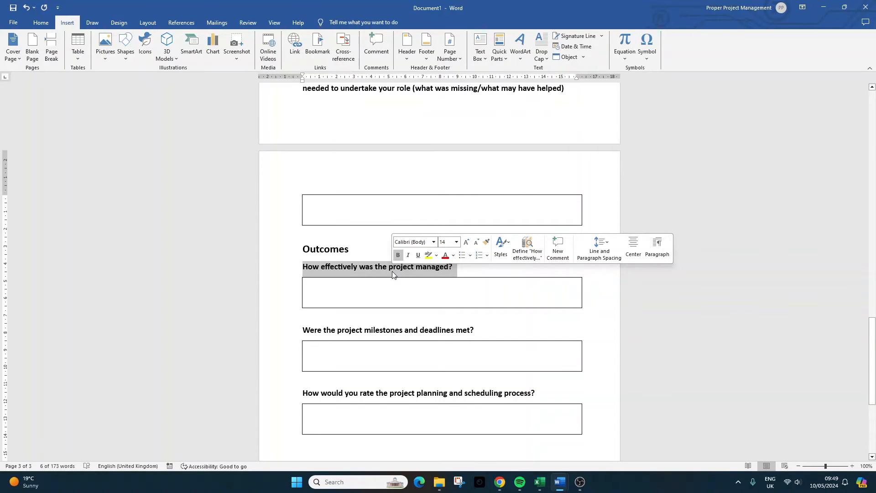
text(Are you sa)
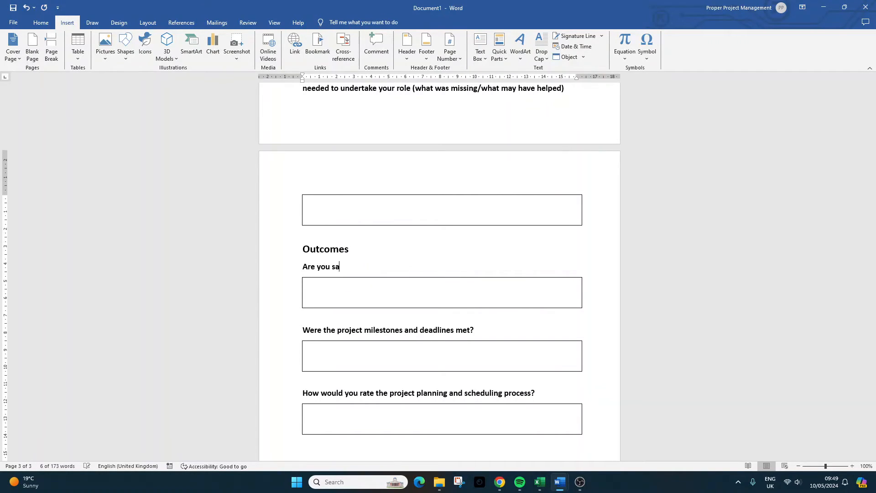
text(tisfied )
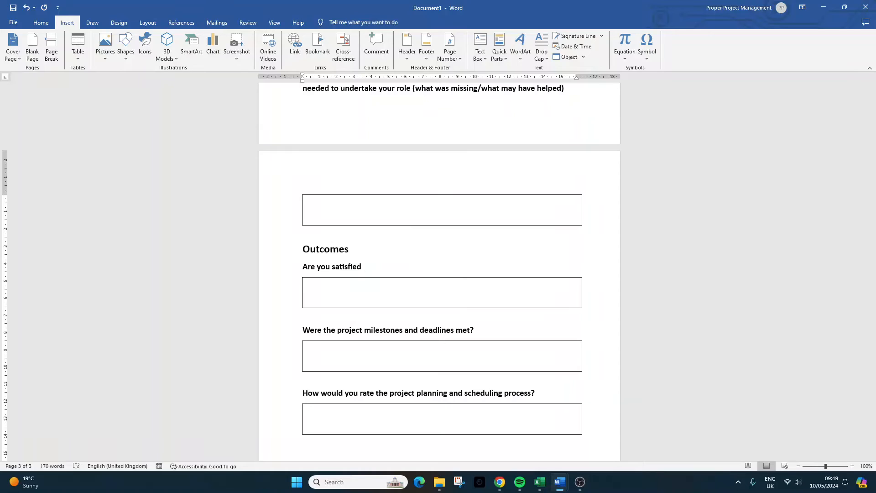
text(with the final outcome)
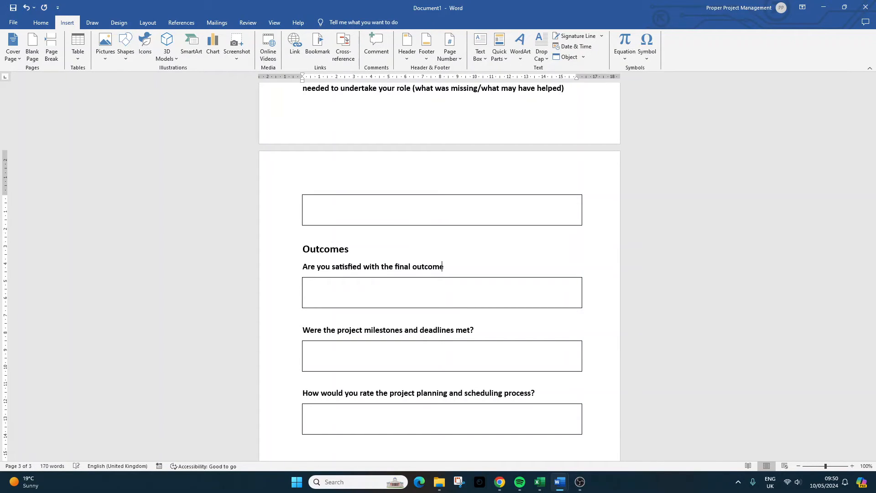
text( of the proejcT?)
key(BackSpace)
key(BackSpace)
key(BackSpace)
key(BackSpace)
key(BackSpace)
text(ject?)
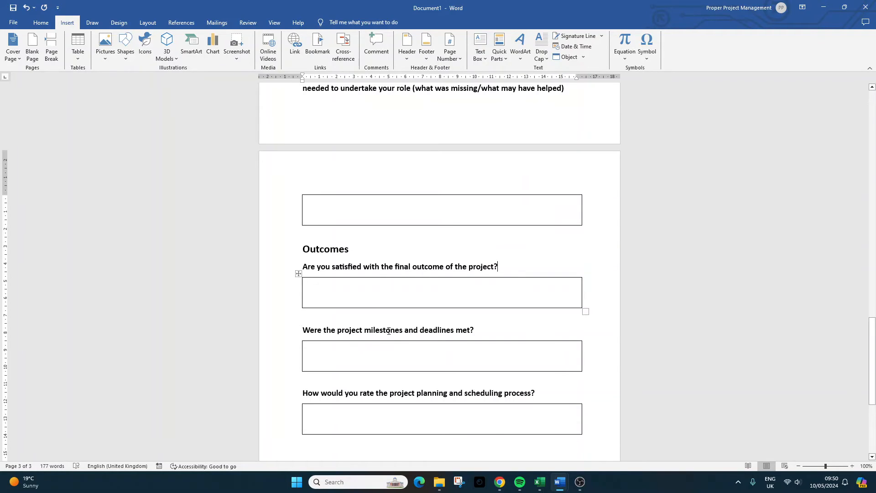
Step: Replace the second Outcomes question with "What do you believe are the key successes of the project?"
triple_click(388, 330)
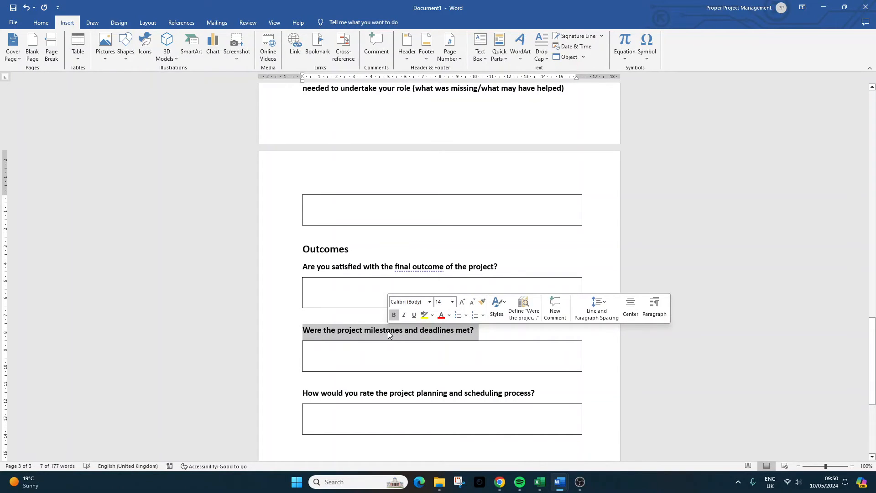
text(What do )
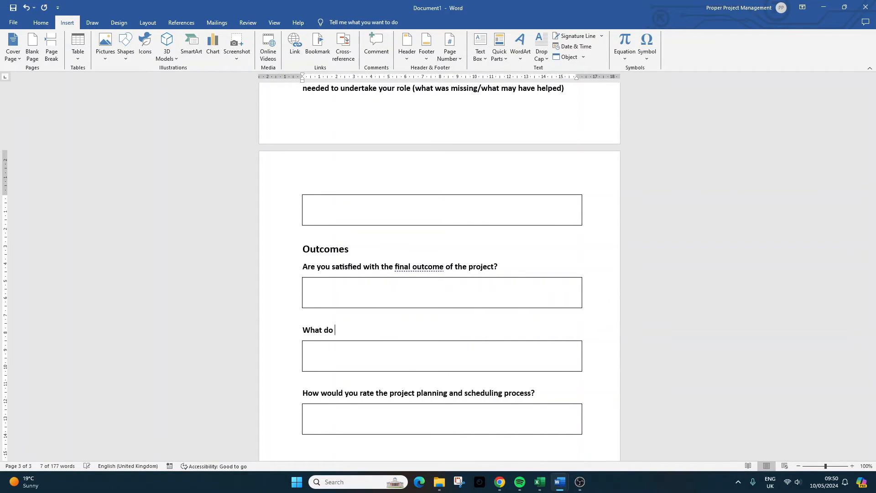
text(you believe a)
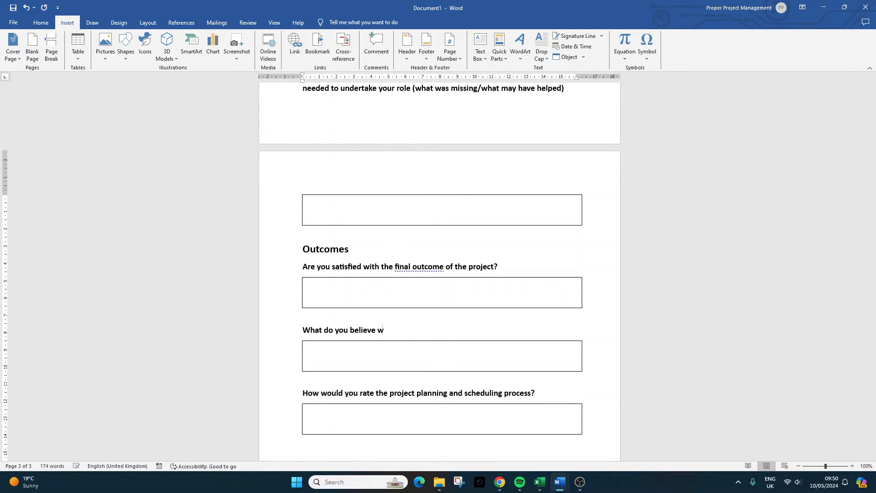
text(re the key successes of the project?)
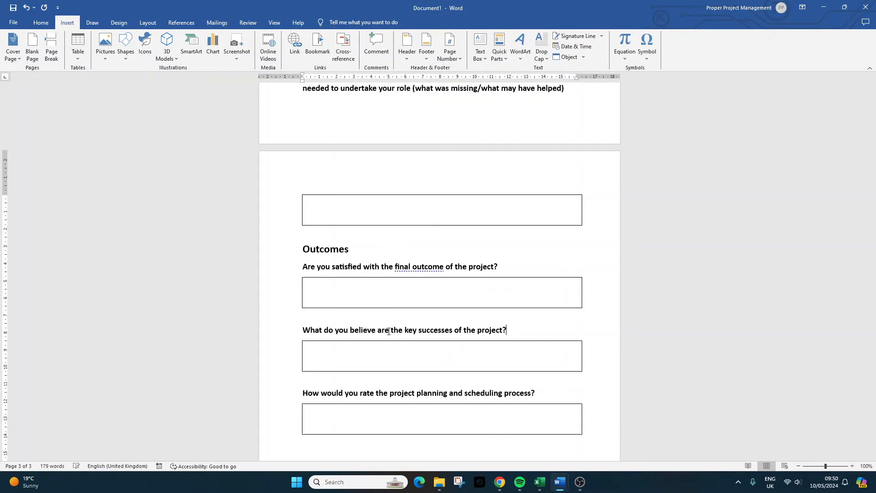
Step: Replace the third Outcomes question with "What do you believe did not go so well on the project/what are improvement areas?"
triple_click(386, 397)
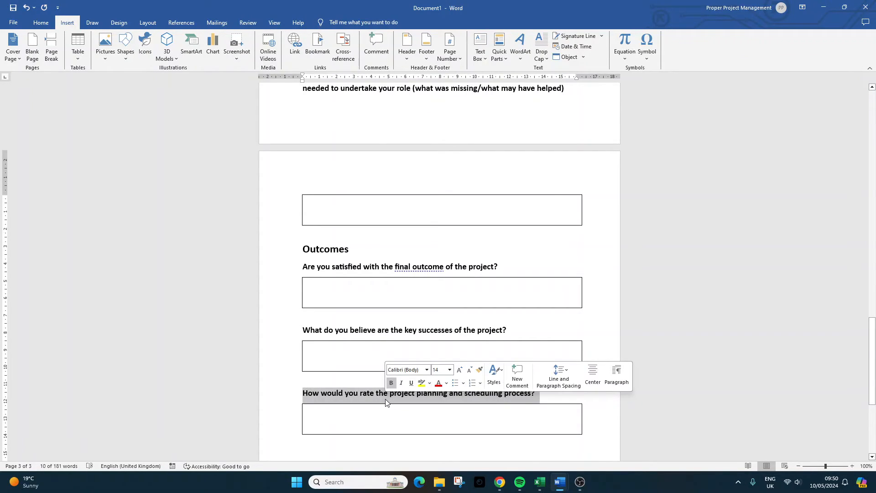
text(What do you)
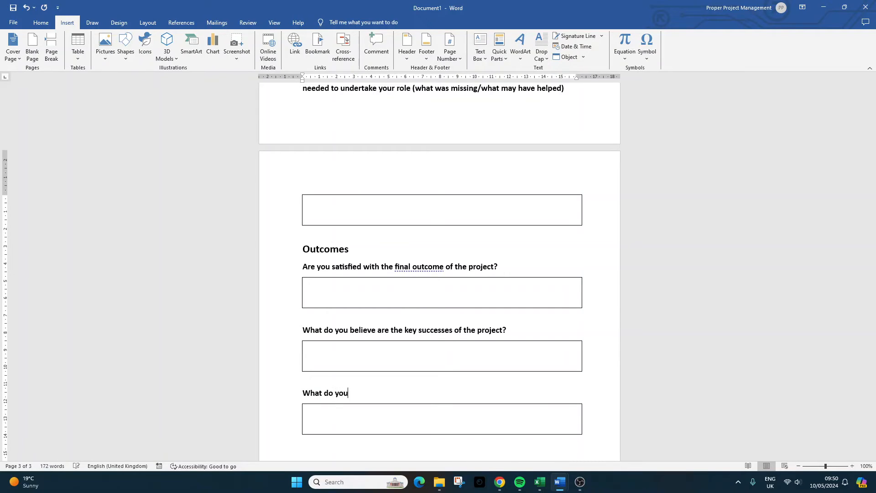
text( believe did not go so well on the proejc)
key(BackSpace)
key(BackSpace)
key(BackSpace)
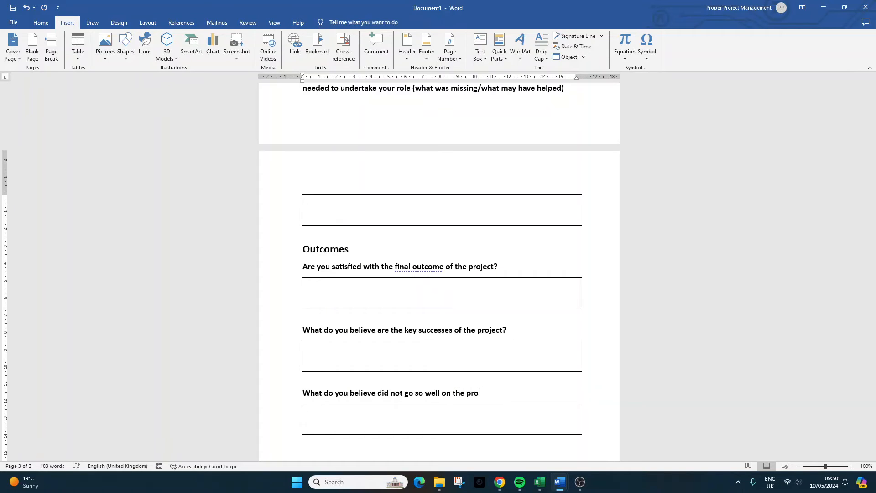
text(ject/what are improvement areas?)
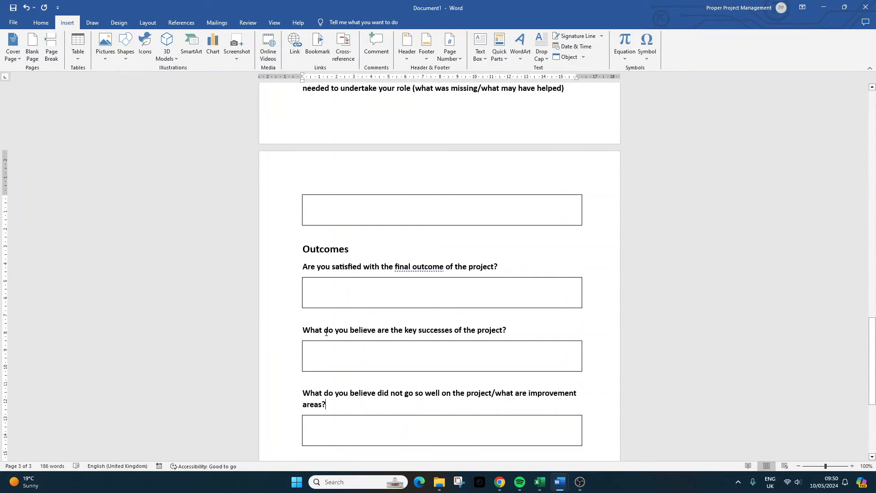
Step: Paste another copy of the Project Management & Execution section below the last Outcomes answer box
scroll(327, 332, down, 3)
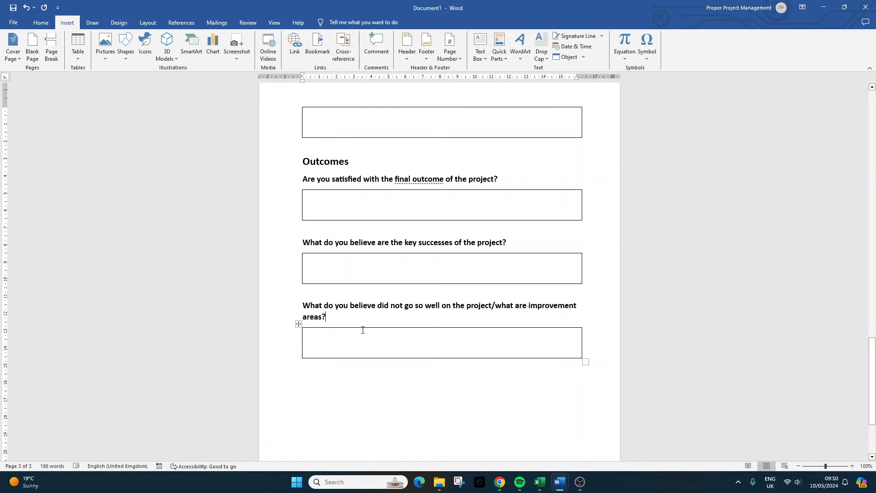
scroll(363, 330, down, 2)
click(361, 313)
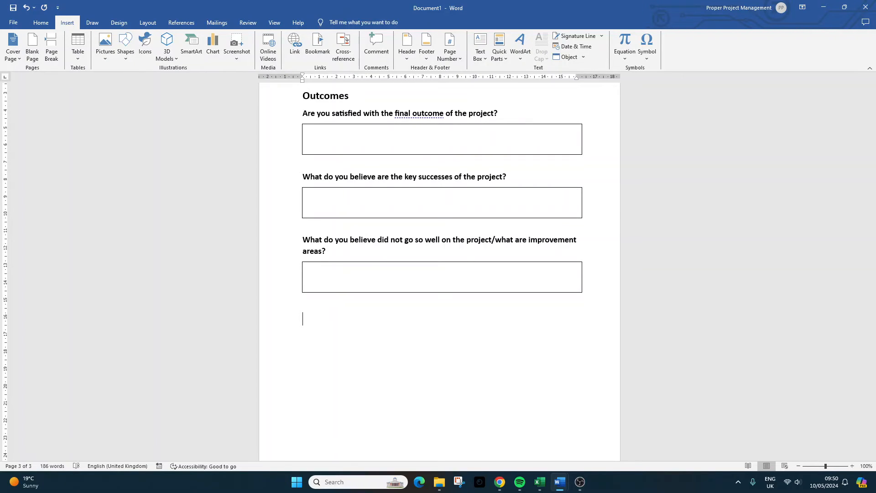
text(Project Management & Execution How effectively was the project managed? Were the project milestones and deadlines met? How would you rate the project planning and scheduling process?)
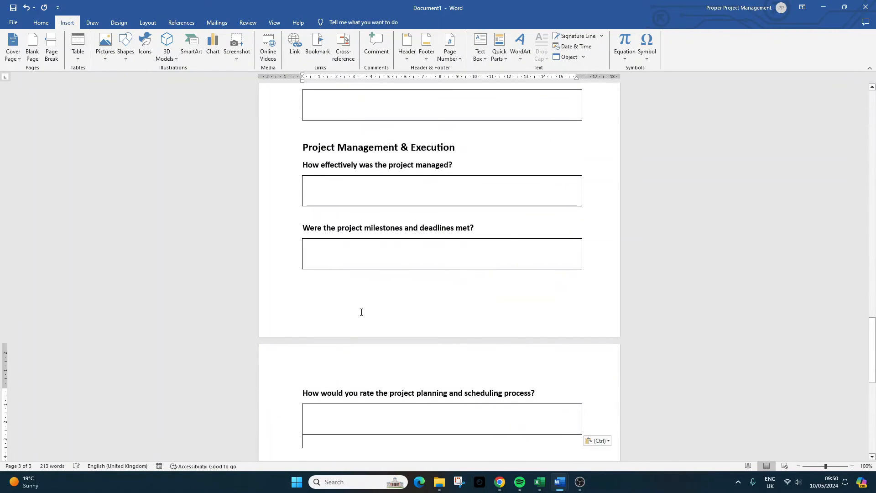
Step: Replace the heading of the section pasted below Outcomes with "Personal Experience"
scroll(362, 312, up, 2)
triple_click(340, 192)
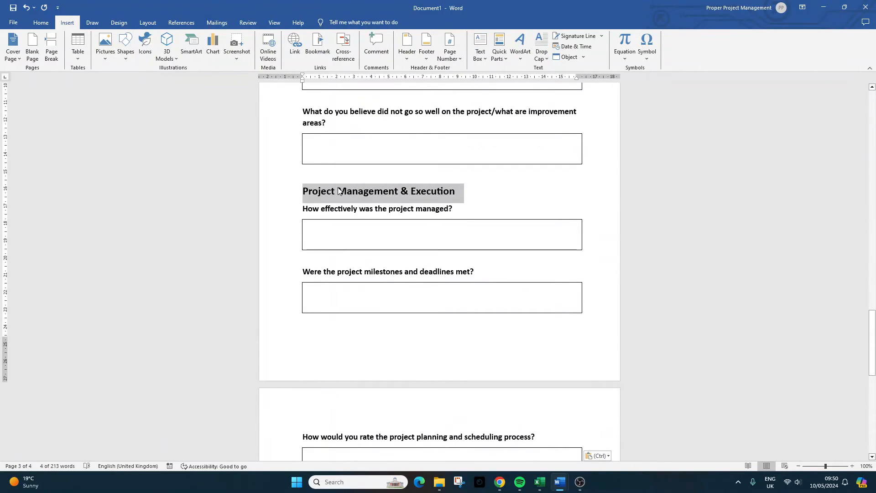
text(PEro)
key(BackSpace)
key(BackSpace)
key(BackSpace)
text(ersonal)
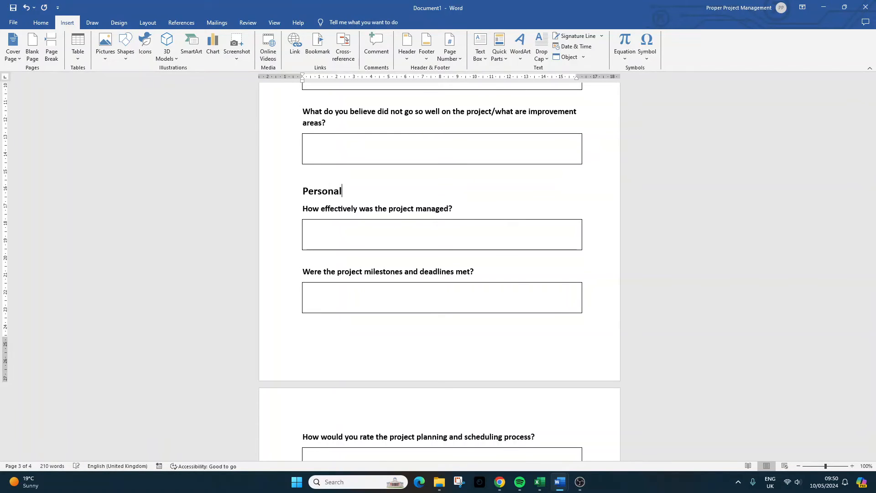
text( Experience)
Step: Replace the first Personal Experience question with "What did you learn from this project?"
triple_click(358, 205)
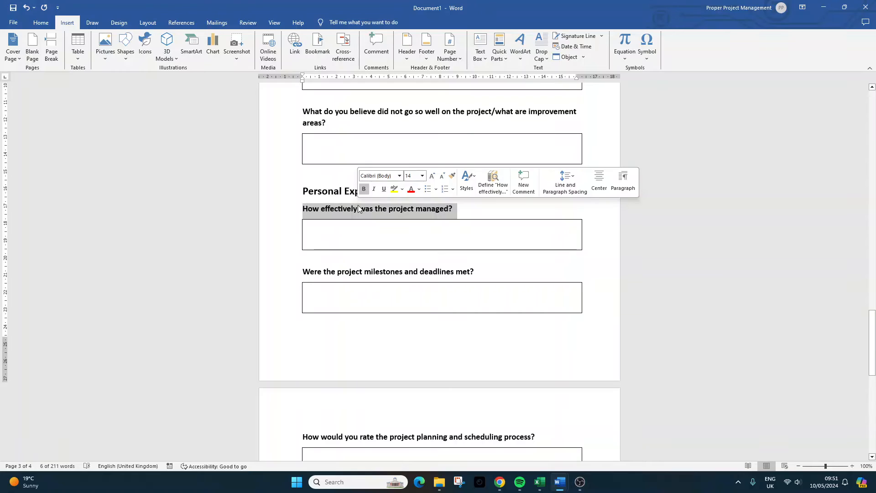
text(What did you learn)
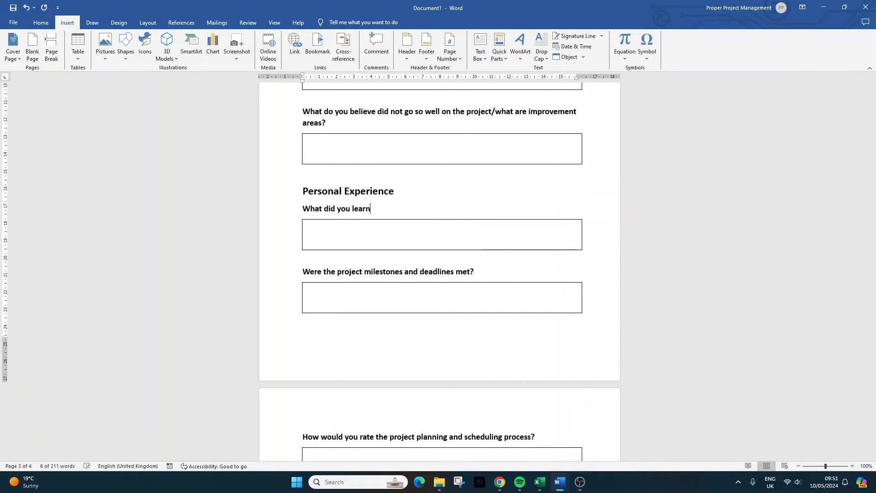
text( from this project?)
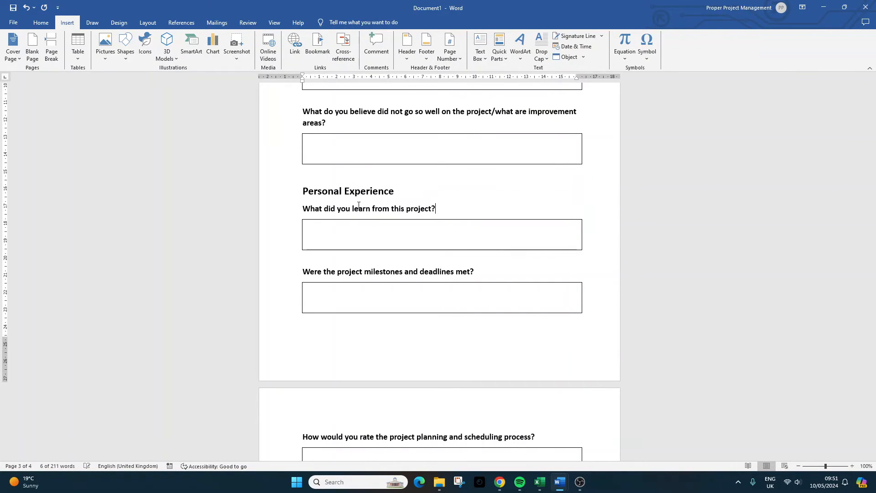
Step: Replace the second Personal Experience question with "Would you consider the workload to be manageable and appropriately assigned?"
triple_click(360, 272)
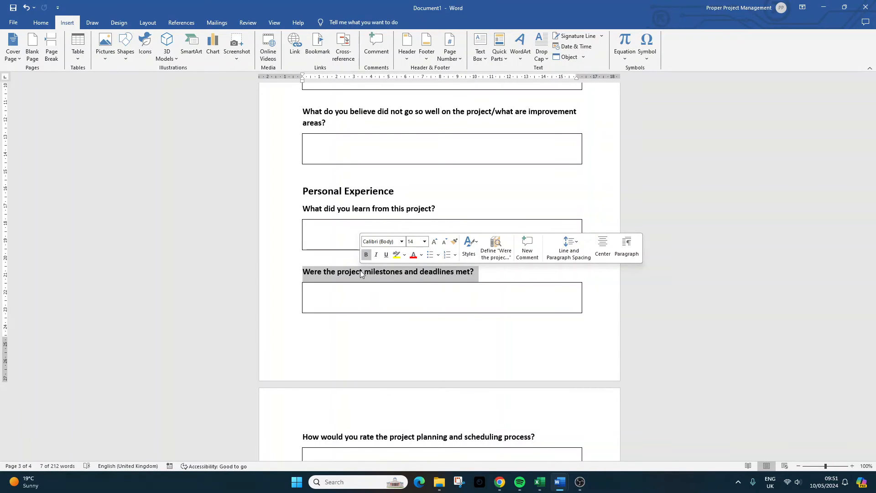
text(W)
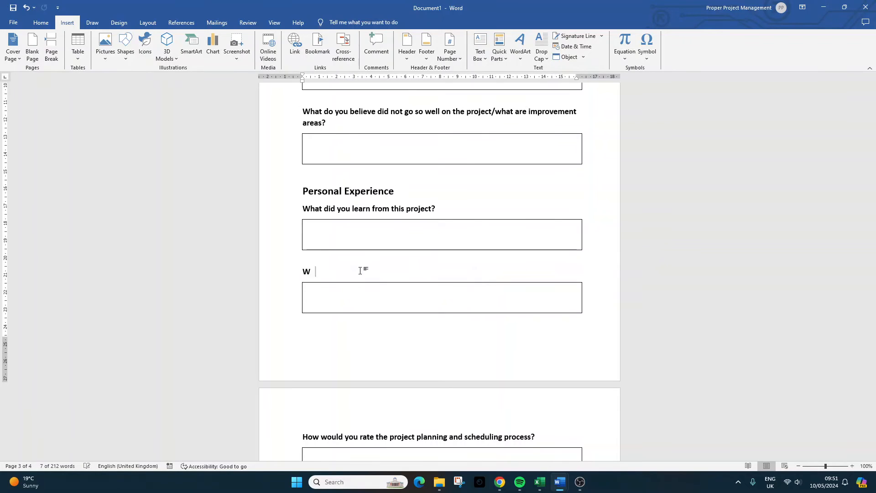
text(ould you consider the workload to )
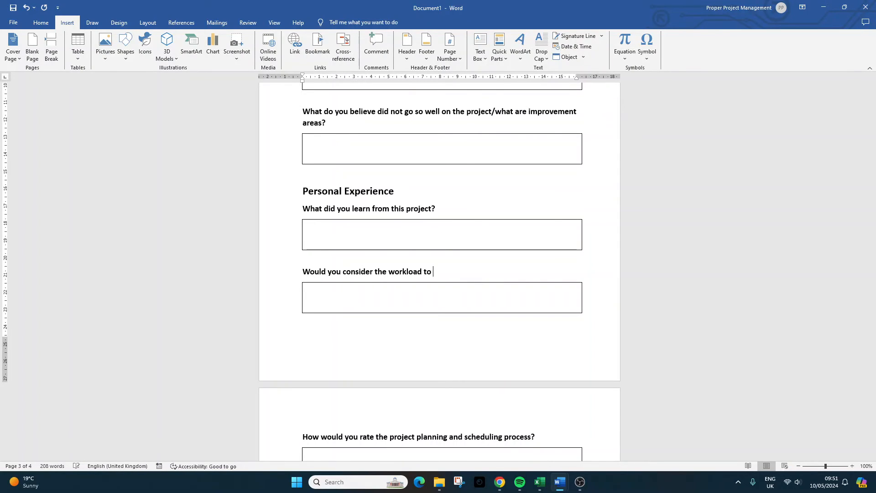
text(be manageable and appr)
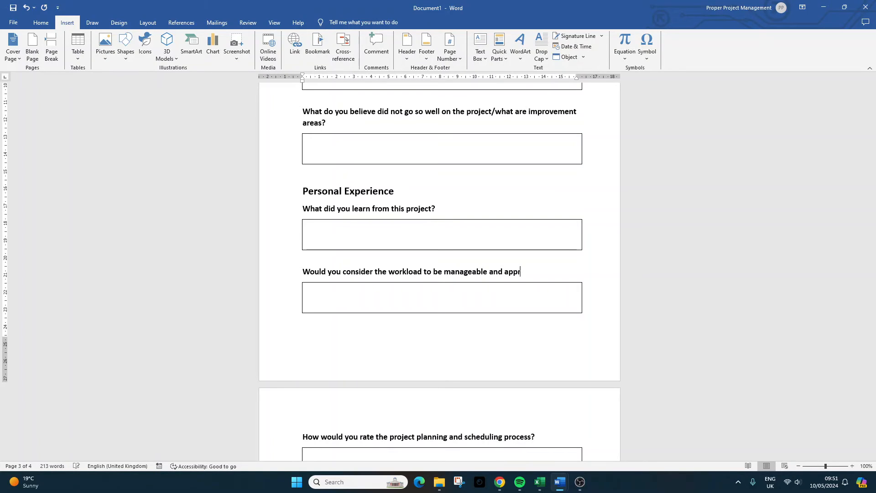
text(opriately assigned?)
Step: Replace the third Personal Experience question with "What do you feel were your key contributions to the project?", correcting the misspelled word
scroll(360, 272, down, 4)
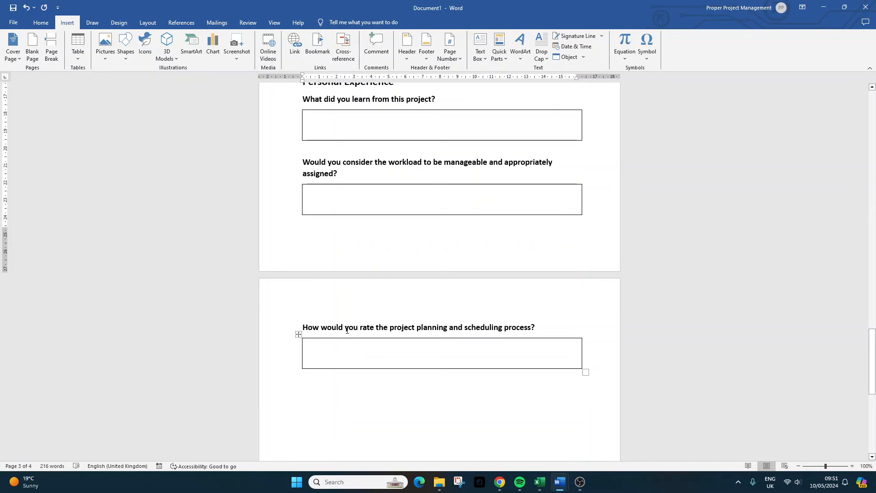
double_click(351, 323)
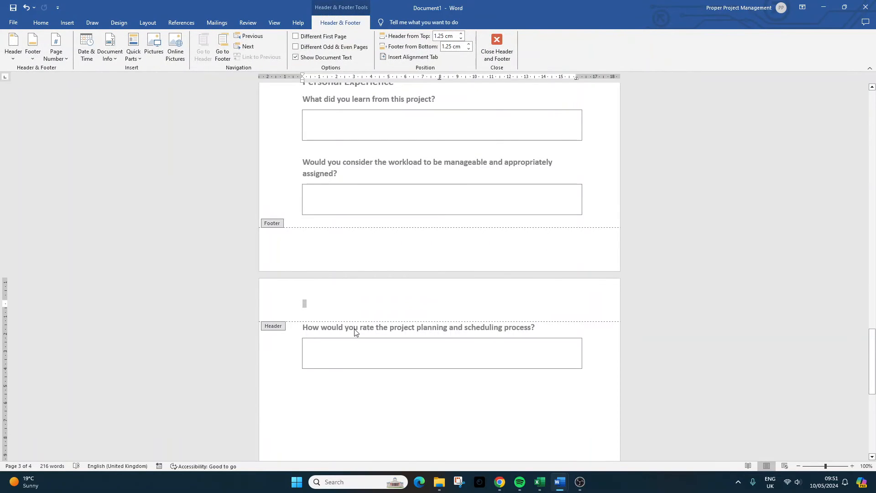
triple_click(354, 329)
text(What d)
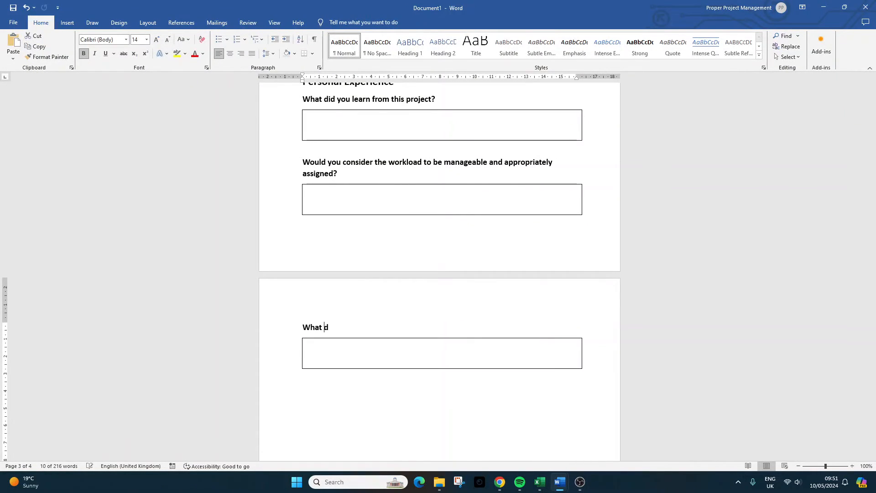
text(o you feel wer)
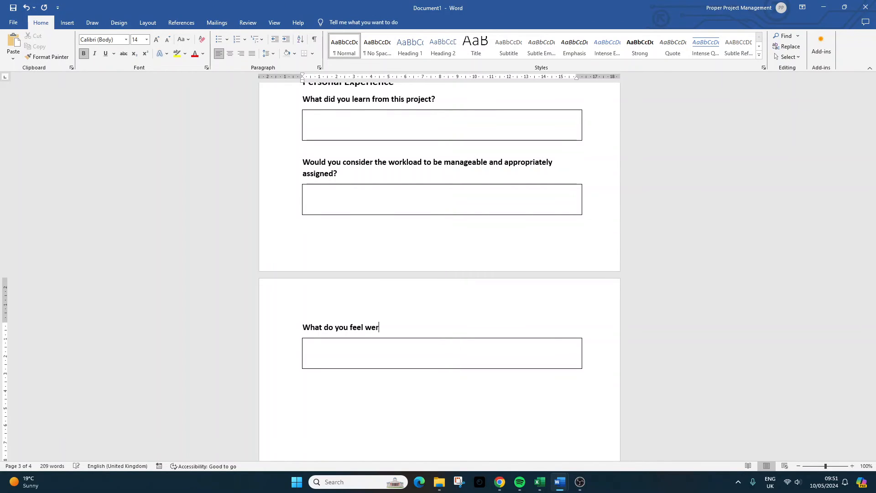
text(e your key contrubtions to the project?)
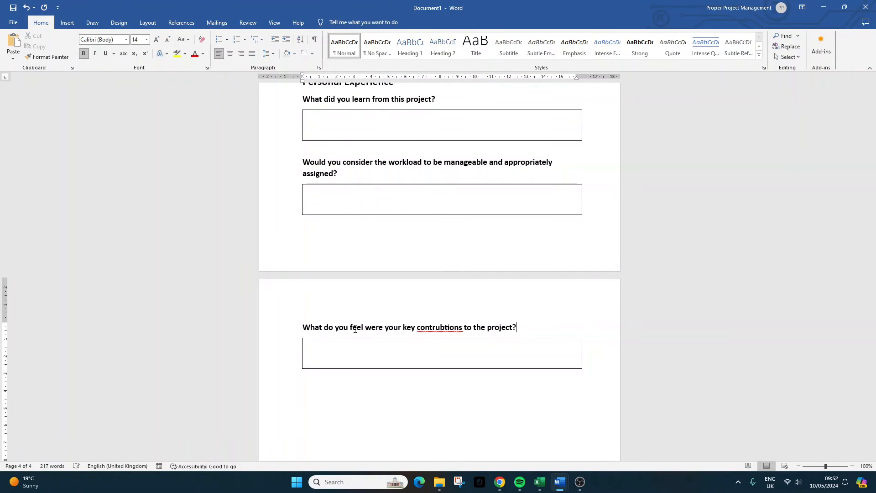
right_click(450, 327)
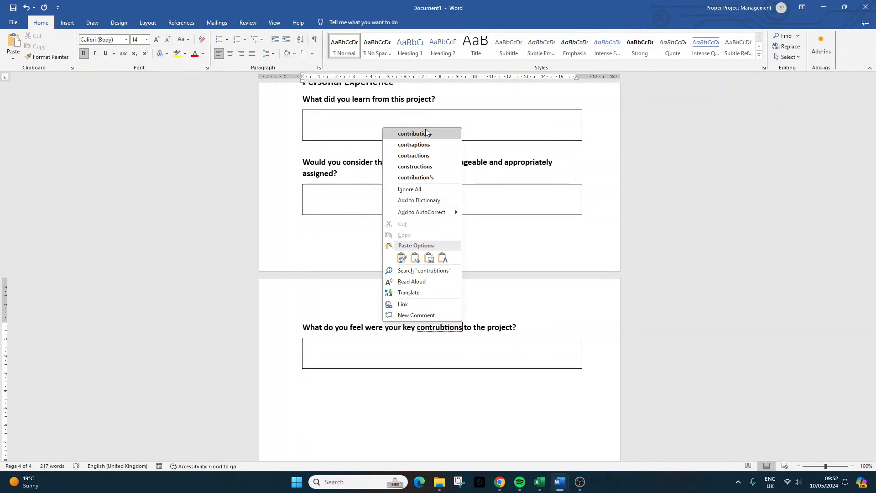
click(425, 133)
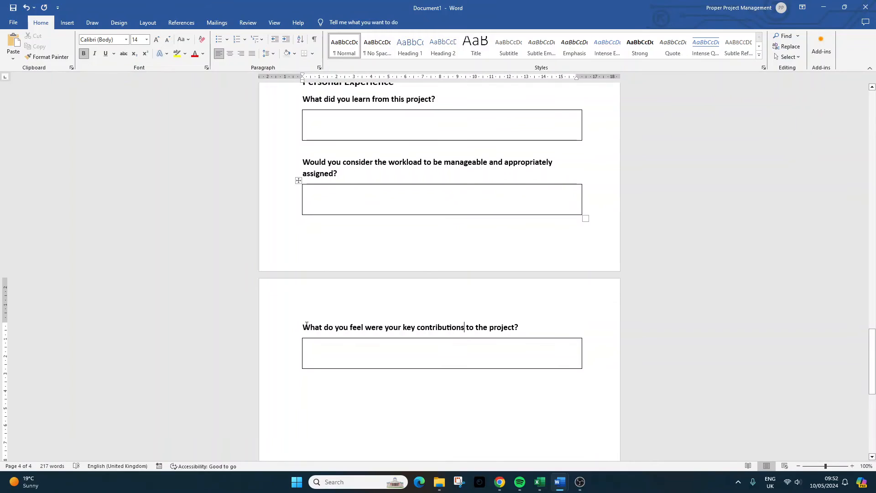
Step: Duplicate the key contributions question with its answer box directly below, separated from the original box by a blank line
drag(306, 325, 327, 356)
key(ctrl+c)
click(327, 385)
key(ctrl+v)
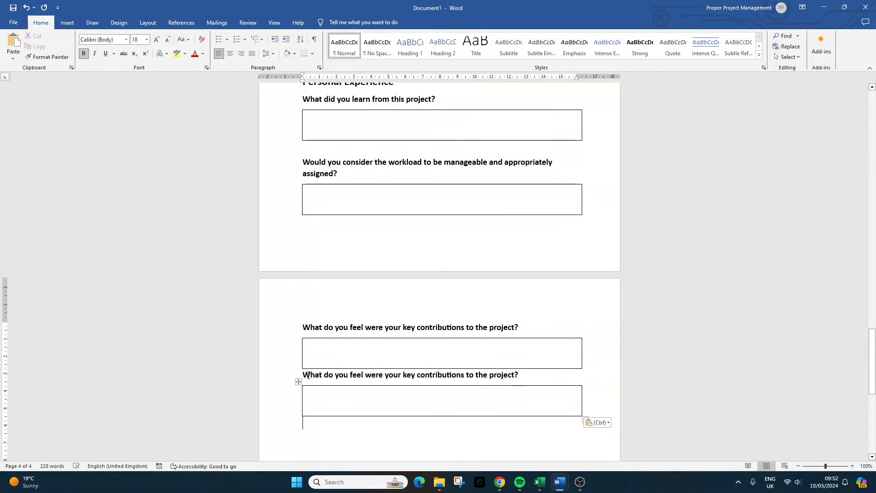
click(309, 375)
key(Return)
Step: Replace the duplicated question's text with "What would you have done differently on the project?"
triple_click(320, 390)
text(Wh)
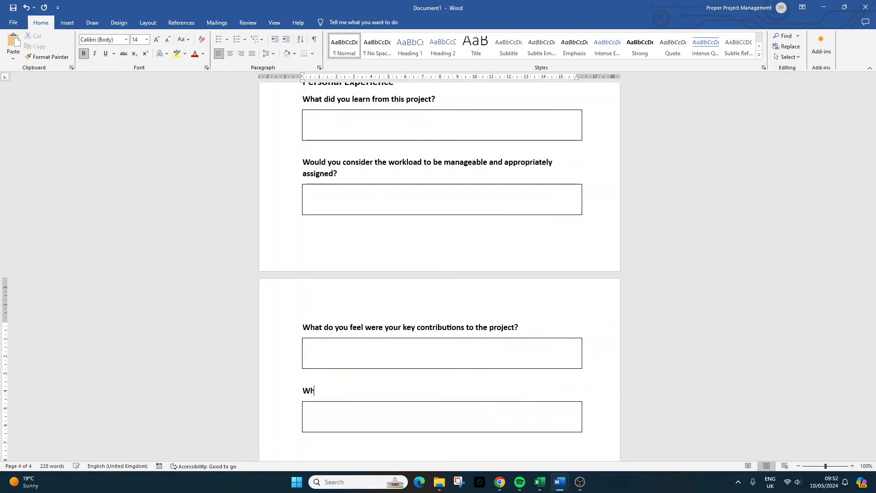
text(at would you have done differently on)
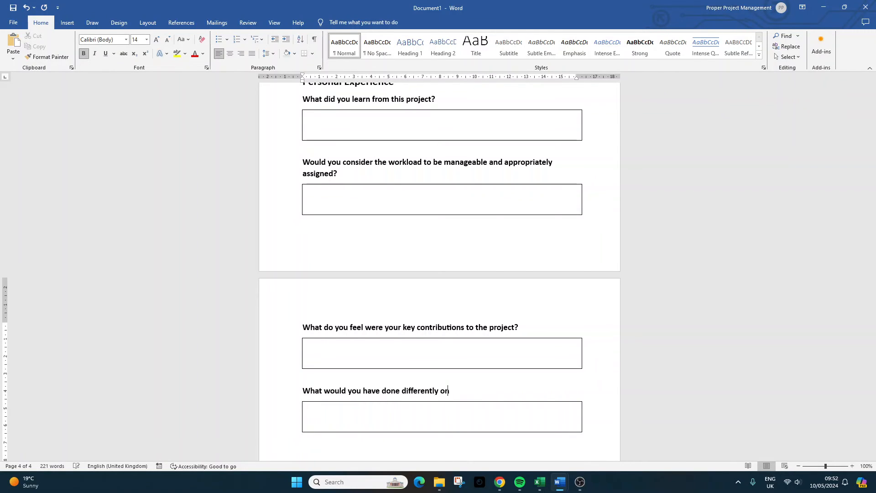
text( the projecY?)
key(BackSpace)
key(BackSpace)
text(t?)
Step: Paste a copy of the Personal Experience heading with its first question and answer box below the last answer box
scroll(350, 236, up, 4)
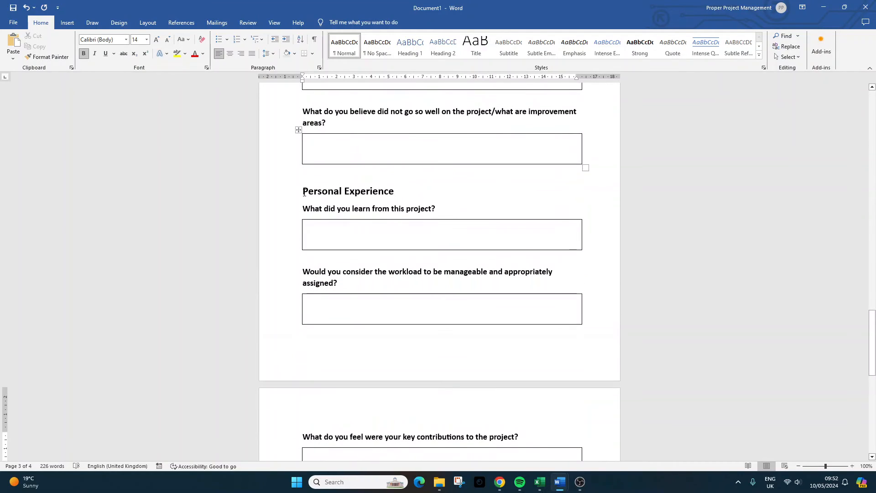
drag(304, 193, 320, 229)
scroll(325, 227, down, 10)
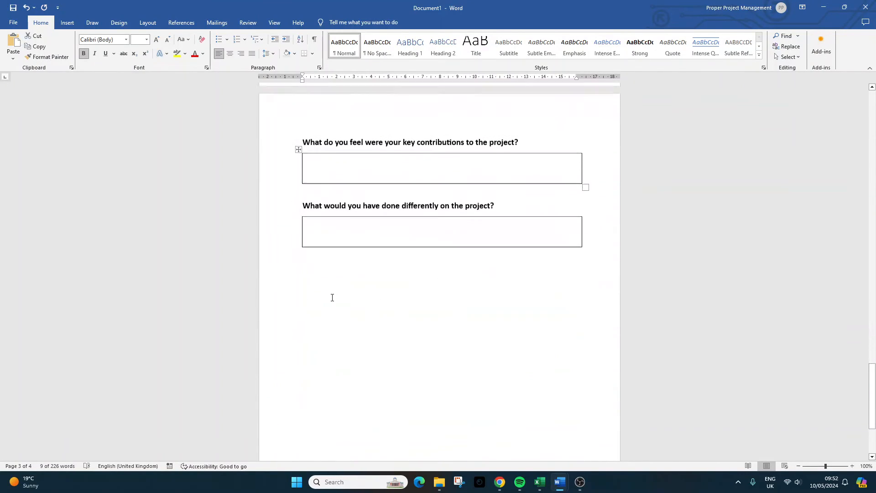
click(323, 265)
key(ctrl+v)
Step: Replace the heading of the section pasted at the document's end with "Open Ended Feedback"
triple_click(323, 264)
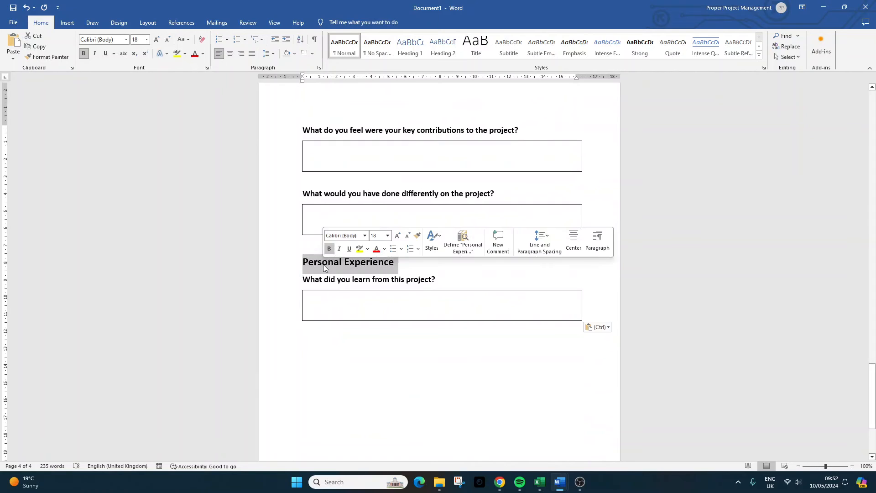
text(Open Ende)
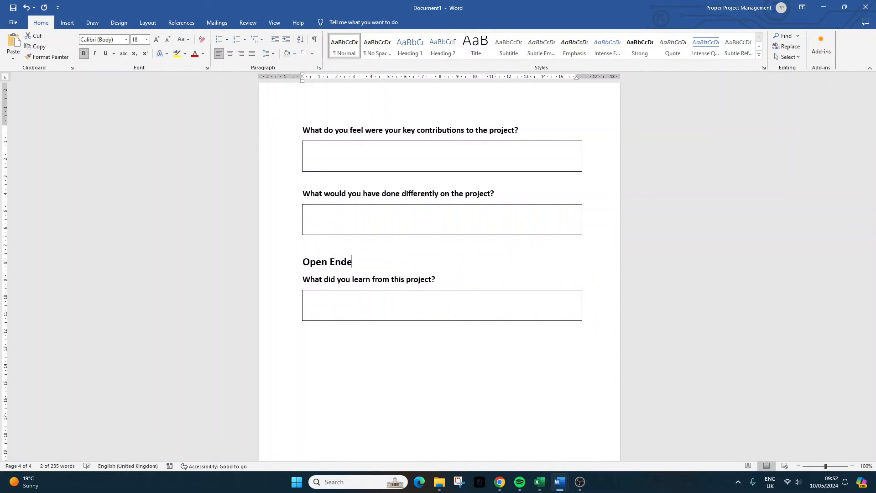
text(d Feedback)
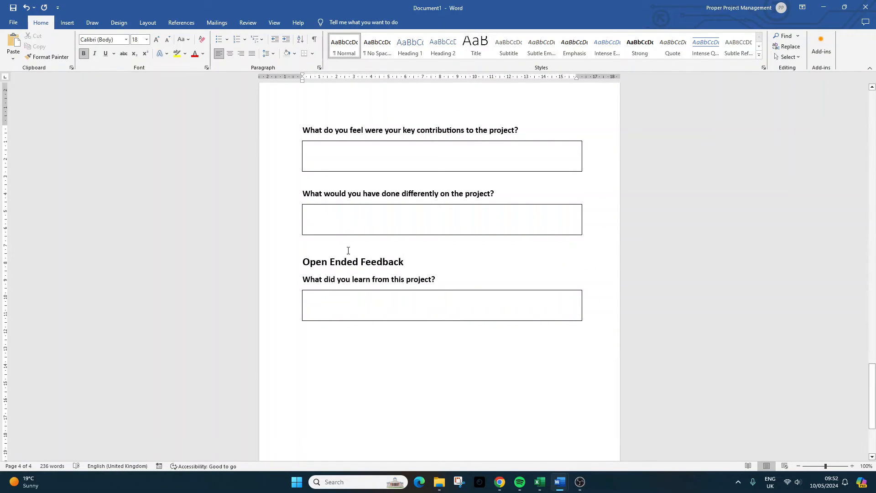
Step: Replace the Open Ended Feedback question with "Do you have any other comments or suggestions that could help you in future projects", correcting misspellings
triple_click(360, 278)
text(Do you)
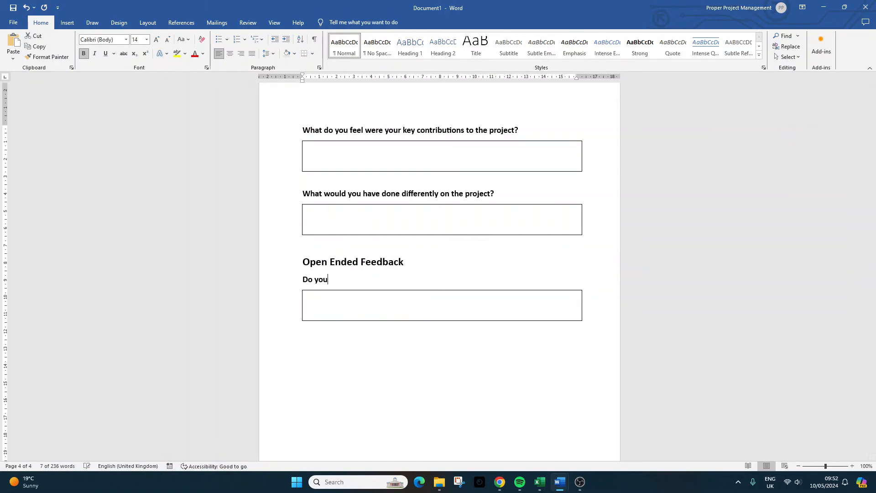
text( have any)
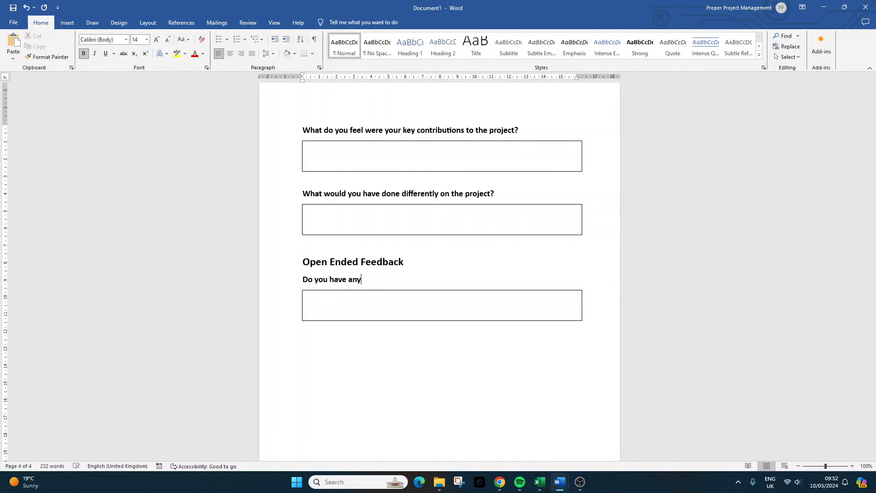
text( other commnts or suggestions tha)
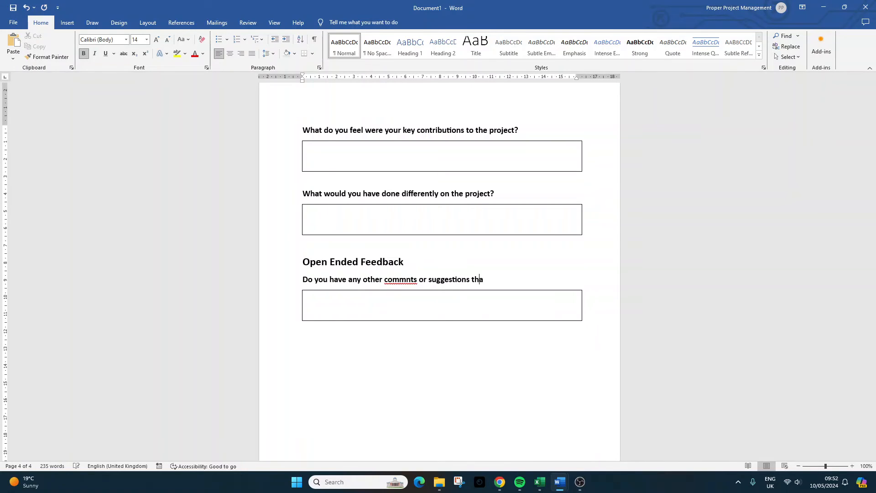
text(t could help you in futue projectS)
right_click(567, 279)
click(535, 291)
right_click(409, 281)
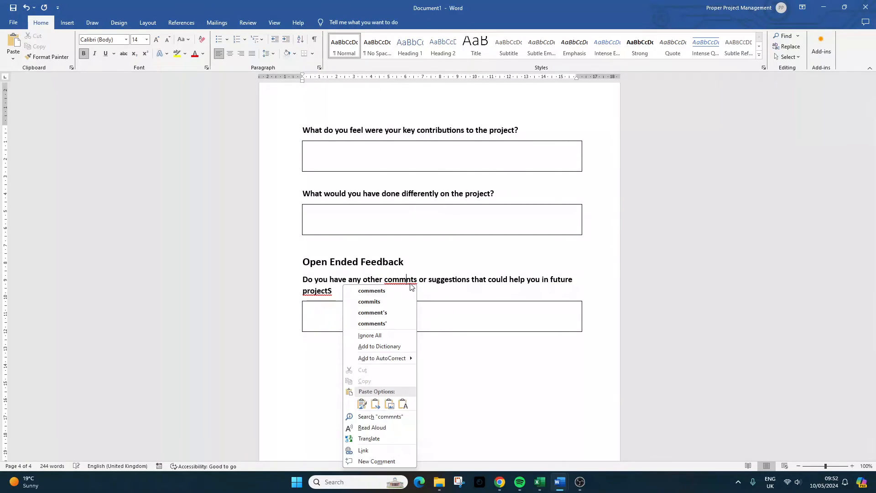
click(409, 287)
Step: Change "help you" to "help us" in the Open Ended Feedback question and correct its ending to "projects?"
double_click(523, 280)
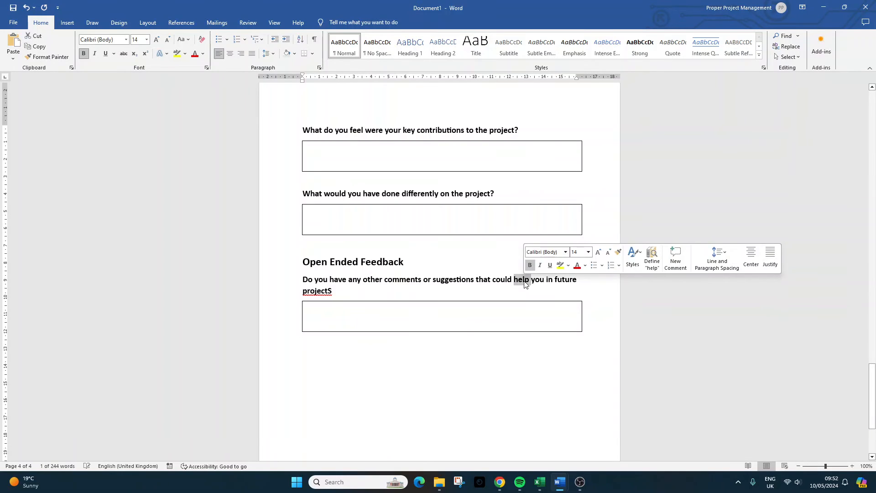
key(BackSpace)
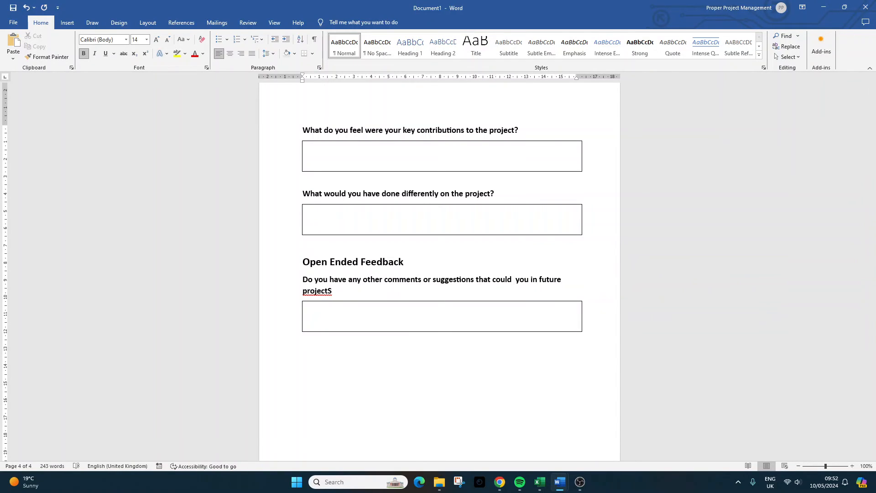
text(help us)
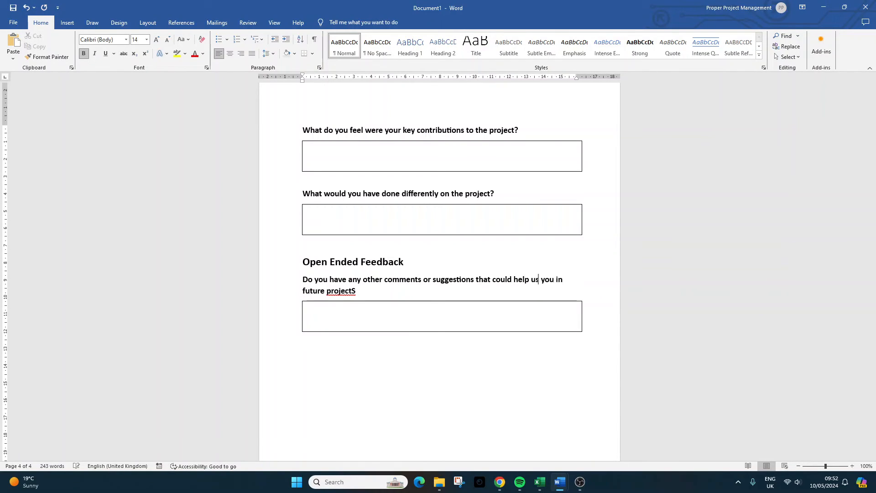
key(Delete)
key(Delete)
key(Delete)
key(Delete)
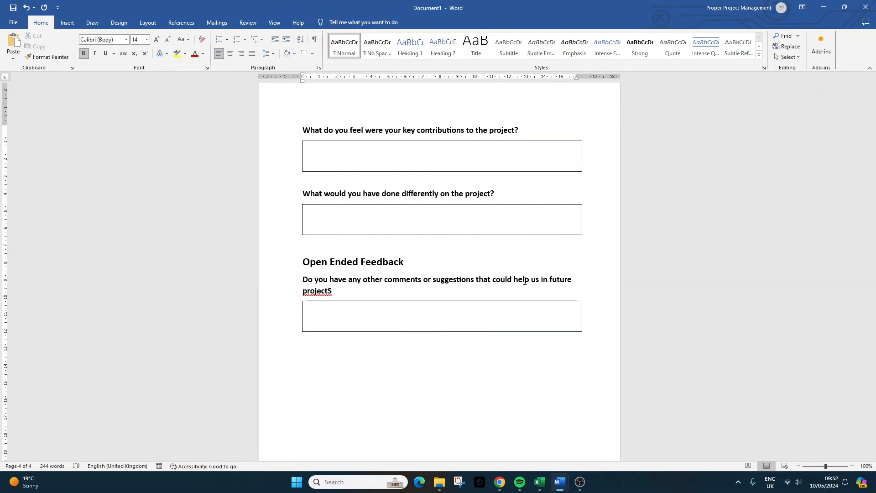
key(BackSpace)
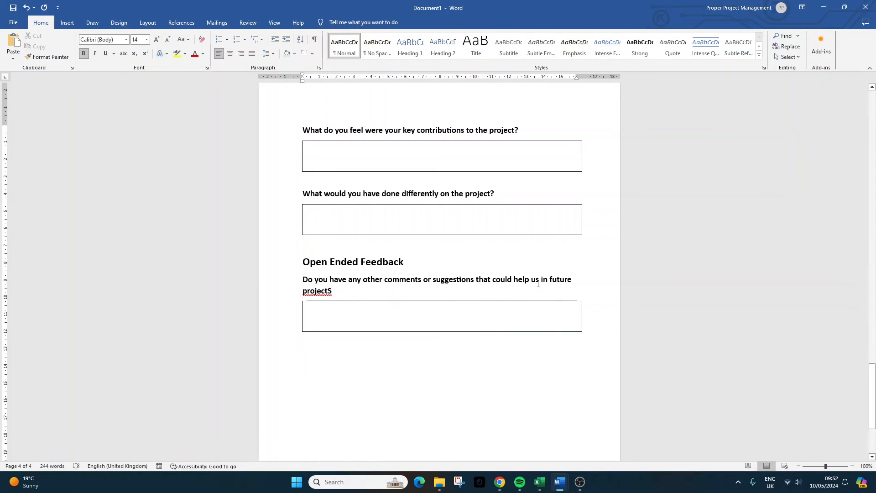
right_click(332, 291)
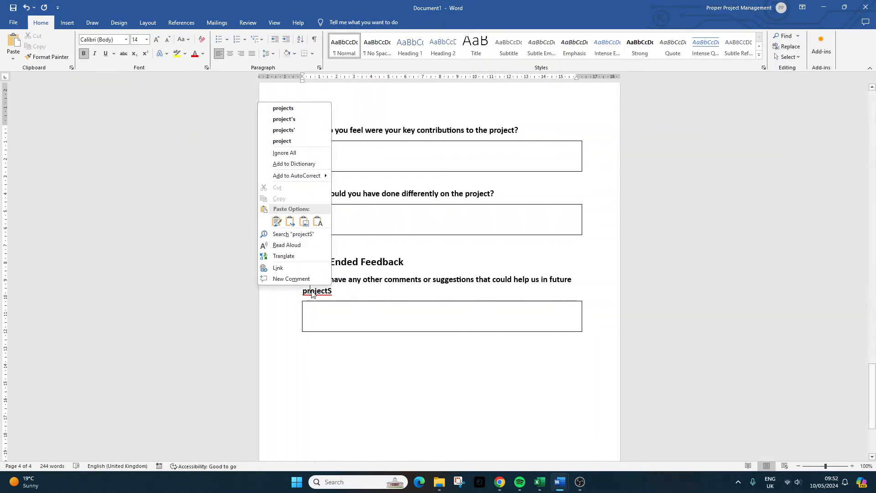
click(297, 107)
text(?)
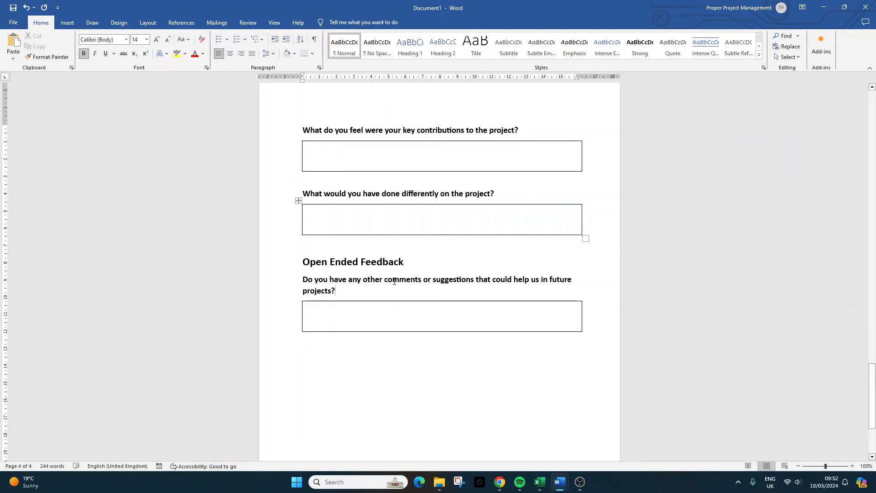
Step: Copy the entire internal feedback form, from its title to the end of the Open Ended Feedback section
click(414, 367)
scroll(323, 324, up, 12)
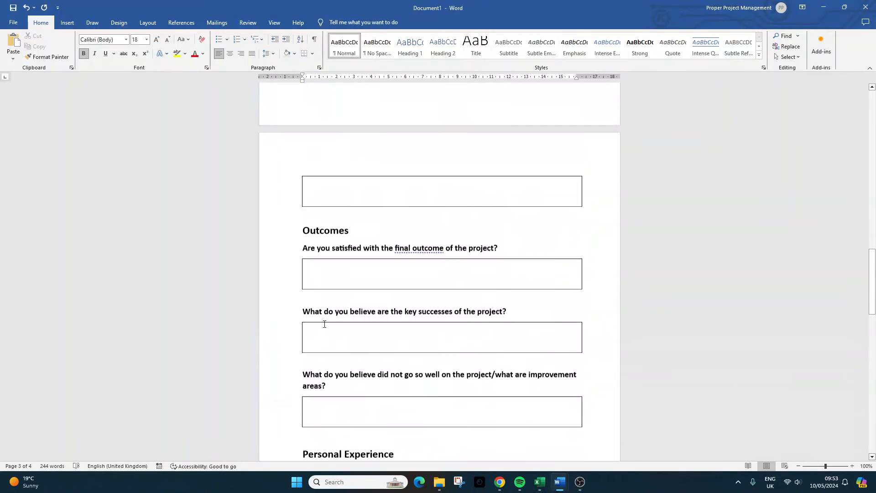
scroll(325, 324, up, 15)
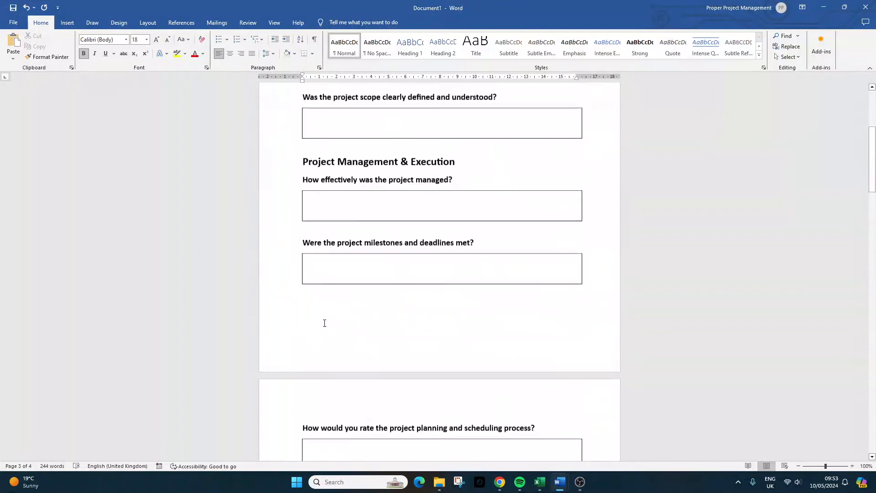
scroll(325, 324, up, 5)
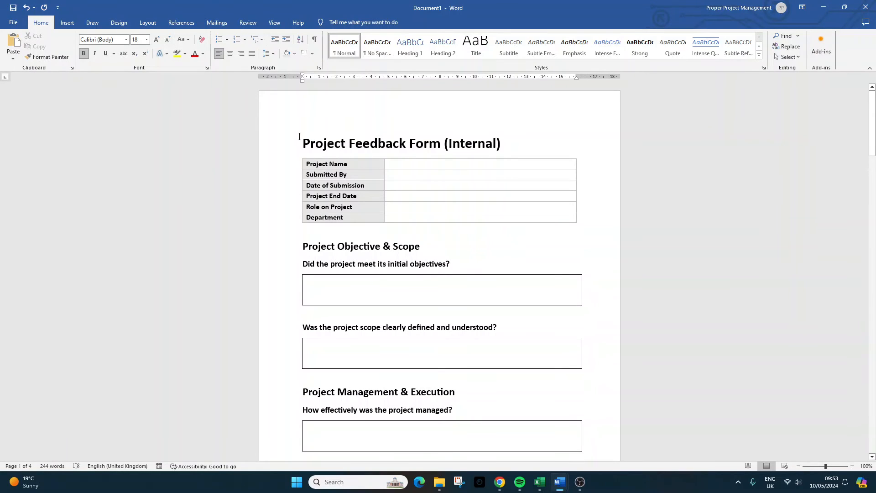
drag(300, 136, 371, 306)
scroll(373, 309, down, 3)
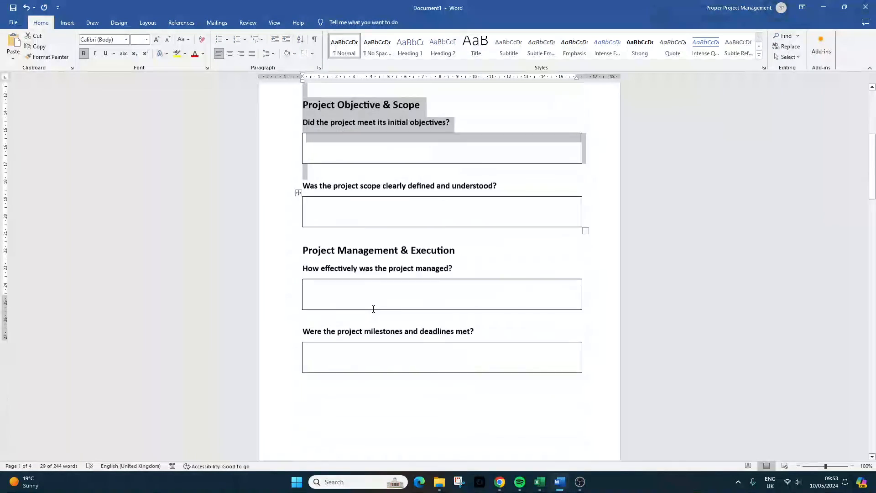
scroll(373, 309, down, 20)
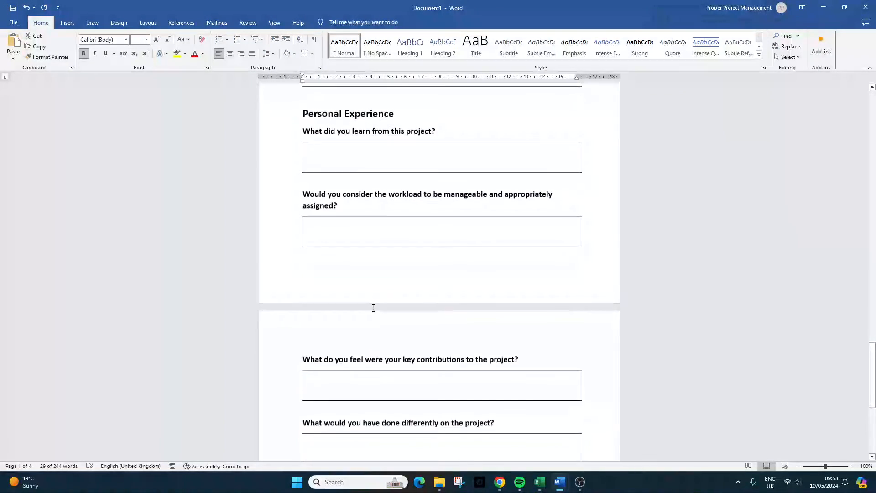
scroll(373, 308, down, 8)
shift+click(414, 292)
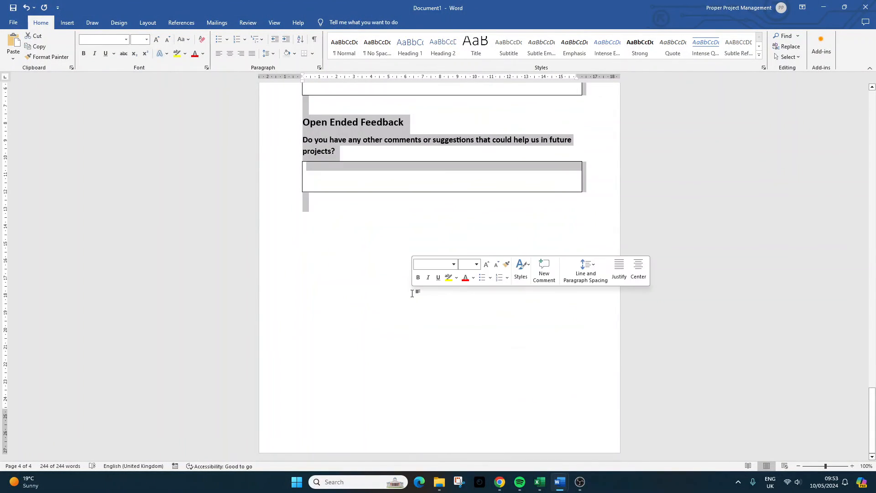
click(413, 294)
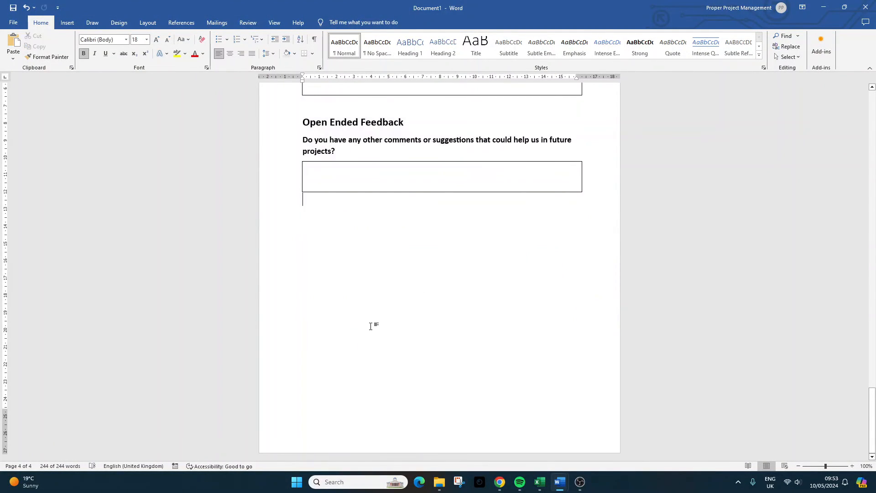
Step: Add blank lines below the last answer box to reach a new page and paste the copied form there
key(Return)
key(Return)
key(Return)
key(Return)
key(Return)
key(Return)
key(Return)
key(Return)
key(Return)
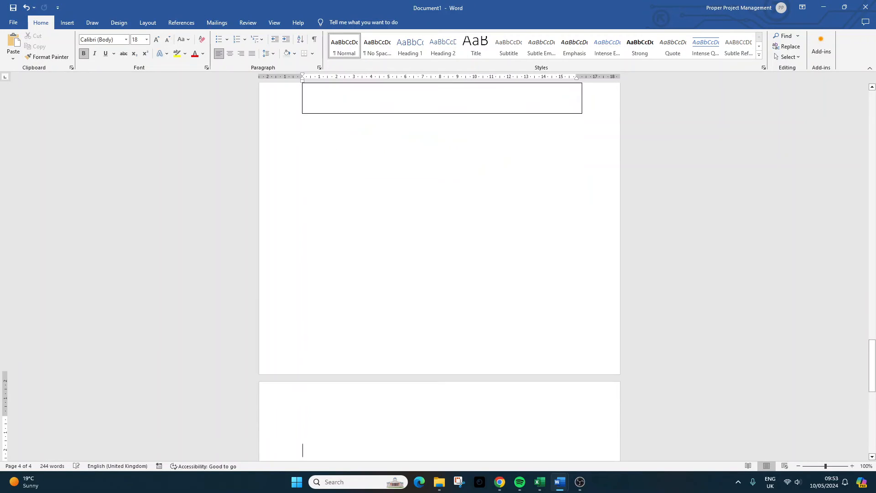
key(ctrl+v)
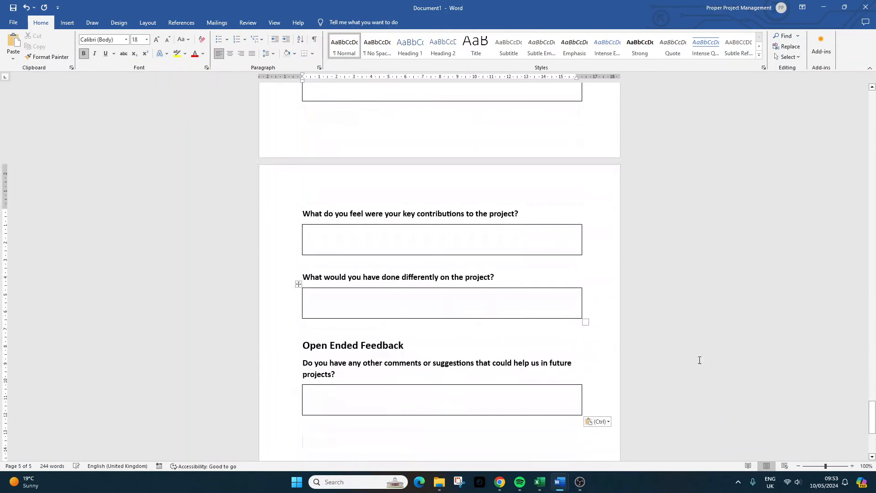
Step: Change "Internal" to "External" in the title of the pasted form copy
drag(871, 411, 873, 286)
double_click(465, 151)
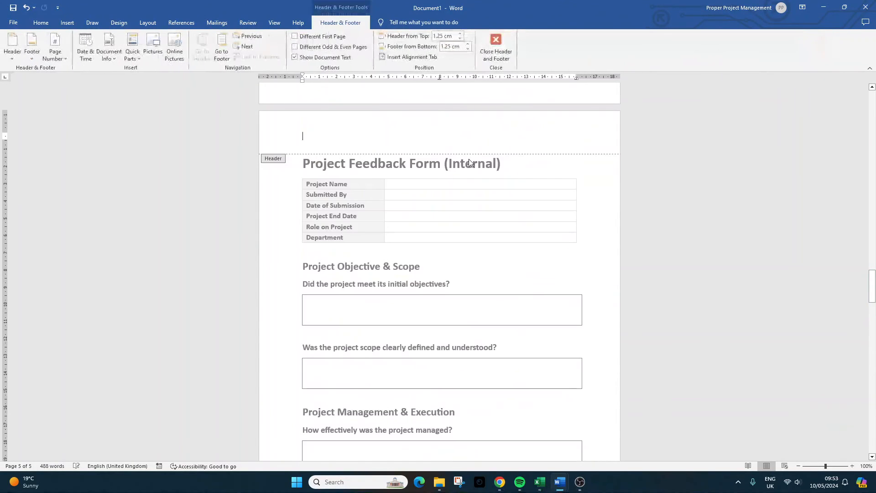
double_click(472, 164)
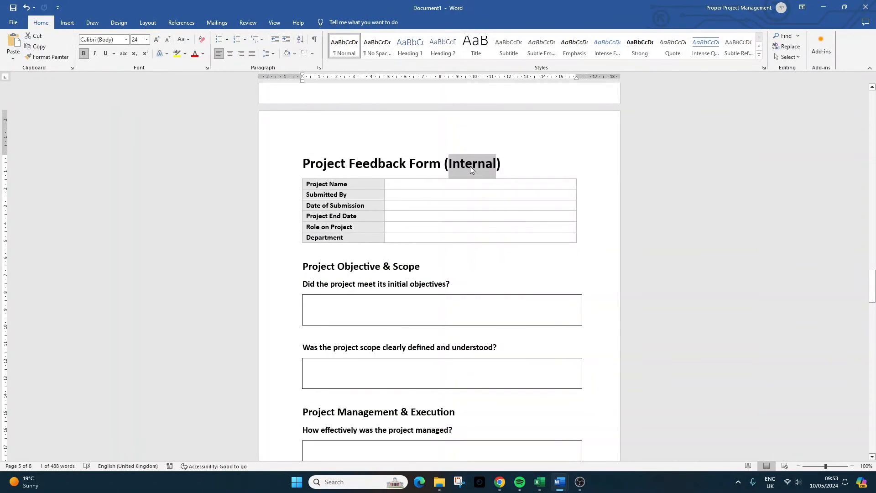
text(External)
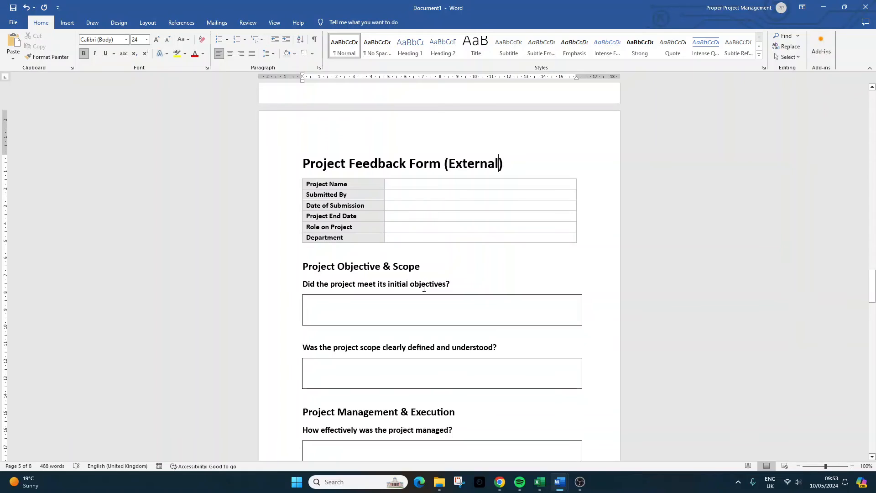
Step: Switch to the Project Management Project Feedback Form Template document and examine the project details fields of its external form
mouse_move(561, 482)
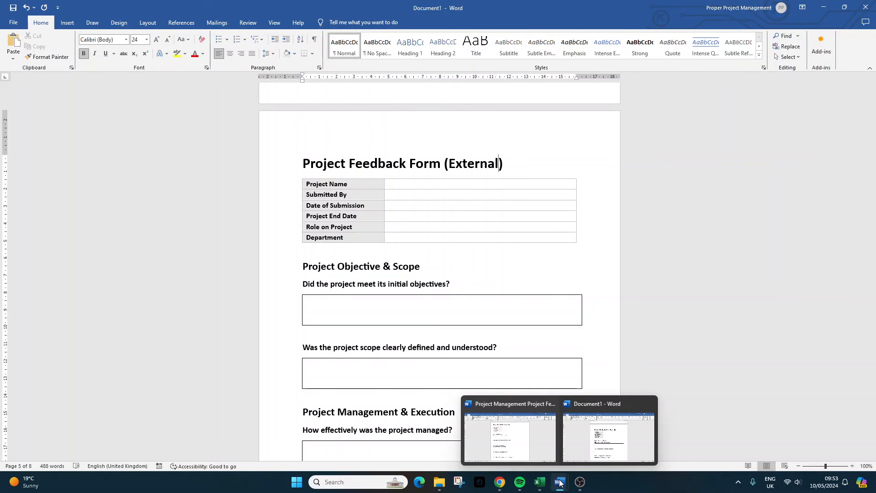
click(542, 444)
scroll(418, 223, down, 10)
scroll(417, 223, down, 15)
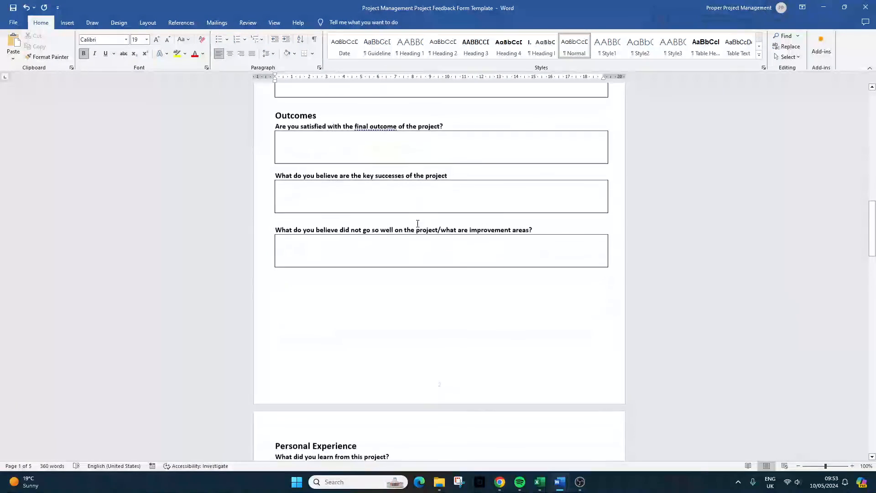
scroll(417, 223, down, 12)
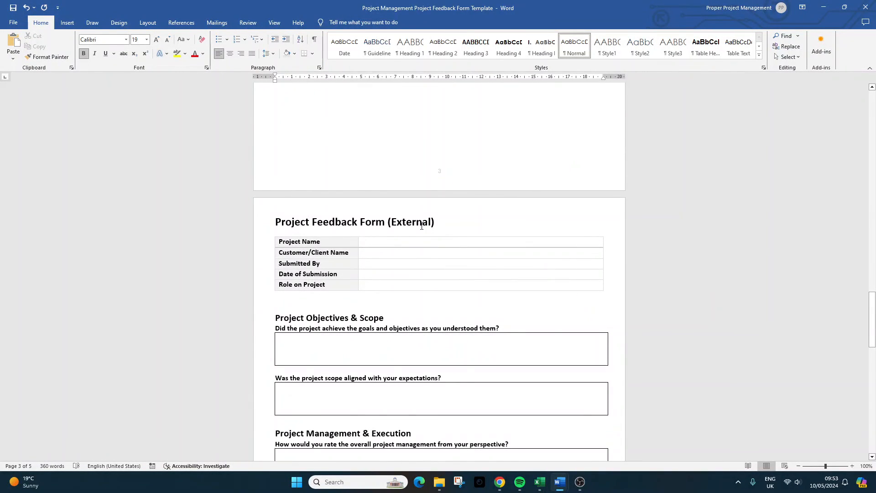
triple_click(295, 243)
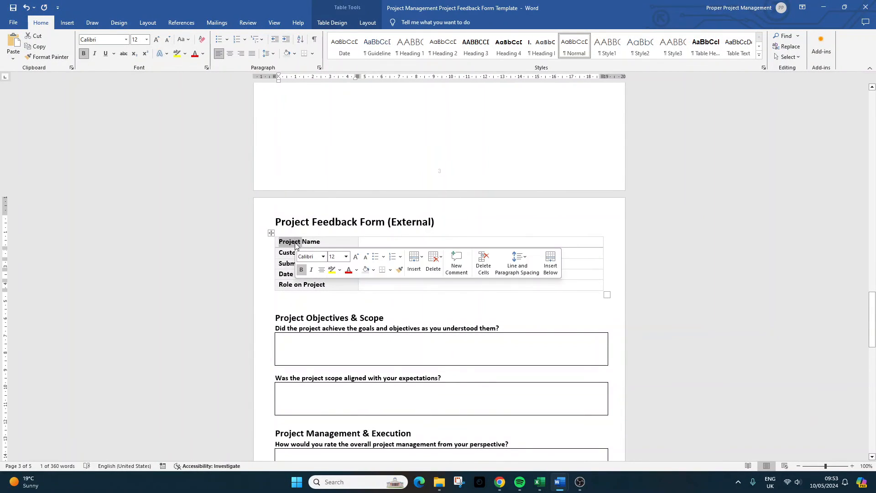
triple_click(306, 255)
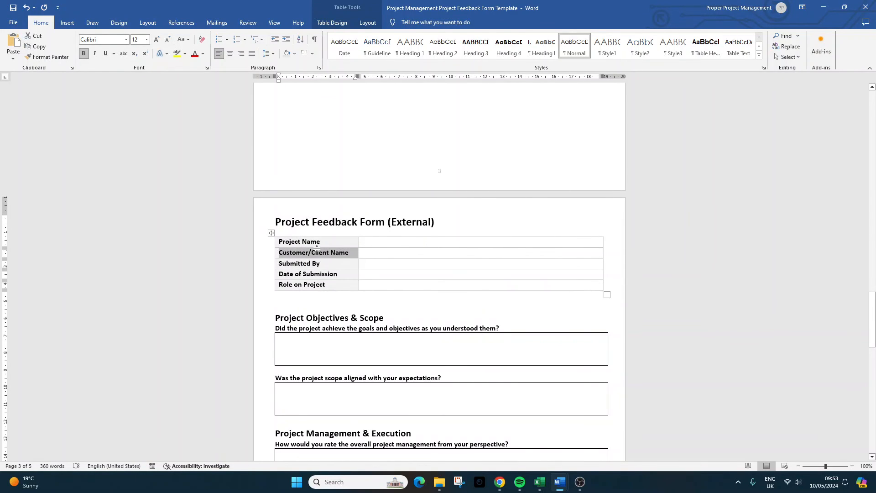
click(331, 253)
triple_click(314, 265)
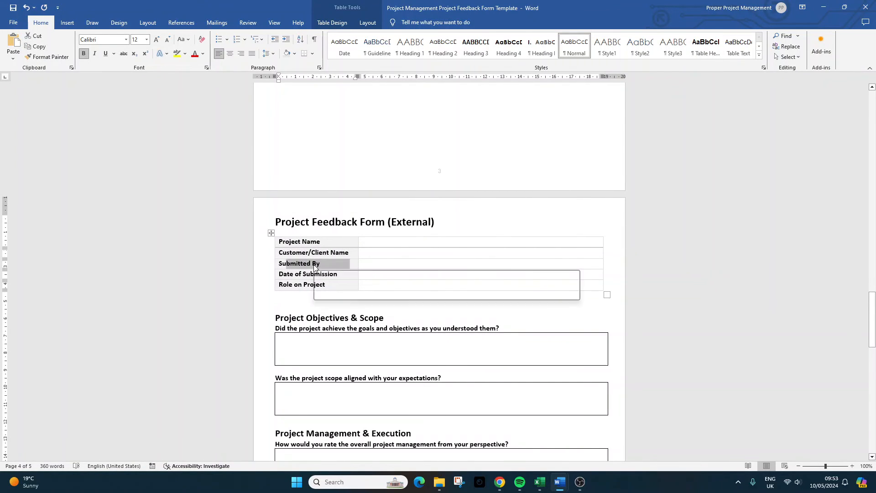
triple_click(293, 275)
triple_click(293, 285)
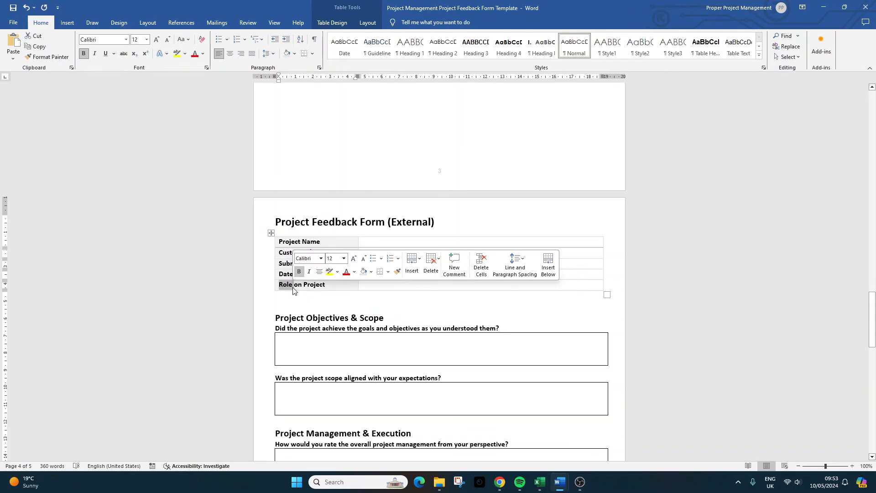
click(665, 284)
drag(280, 244, 285, 286)
click(677, 275)
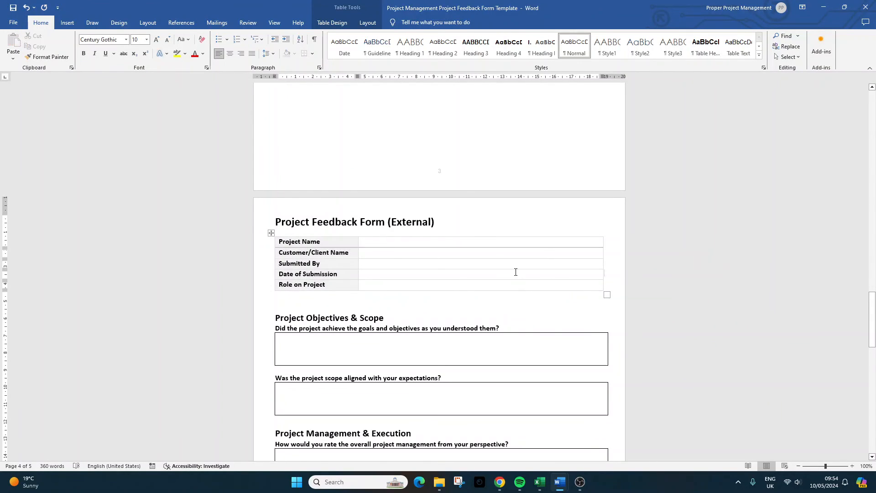
Step: Examine the external form's section headings and questions, from Project Objectives & Scope through Additional Feedback
scroll(483, 269, down, 2)
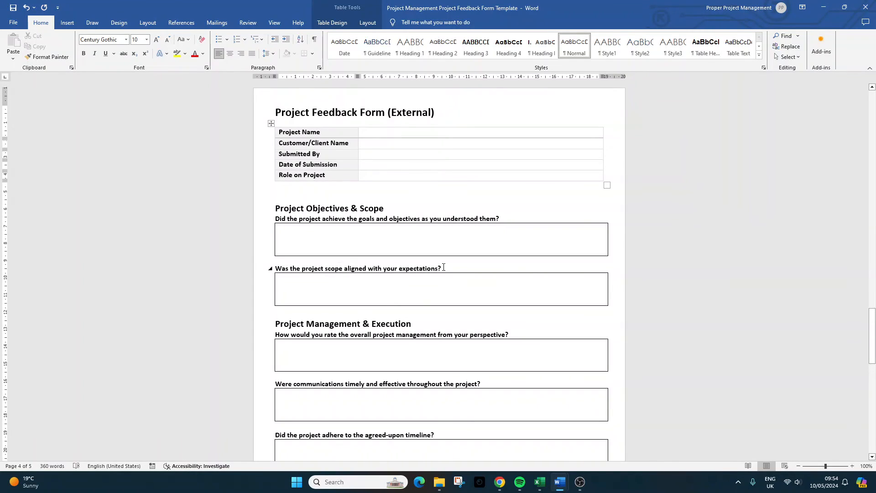
scroll(445, 270, down, 3)
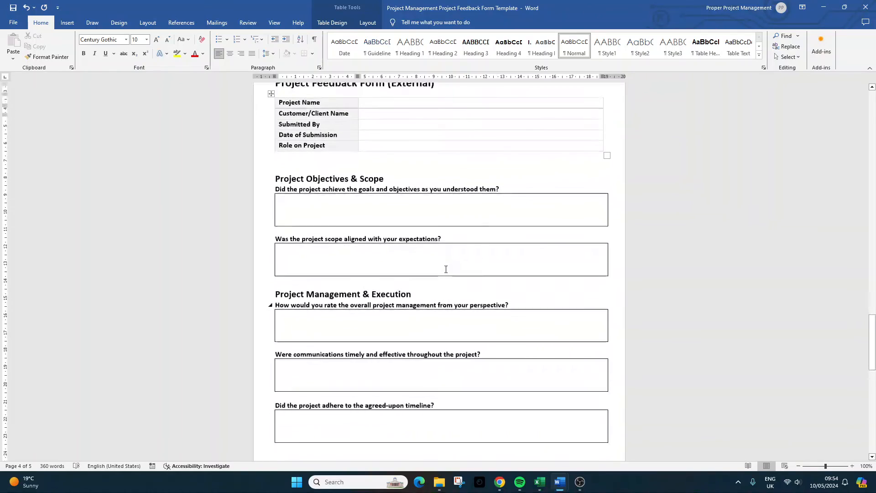
double_click(390, 258)
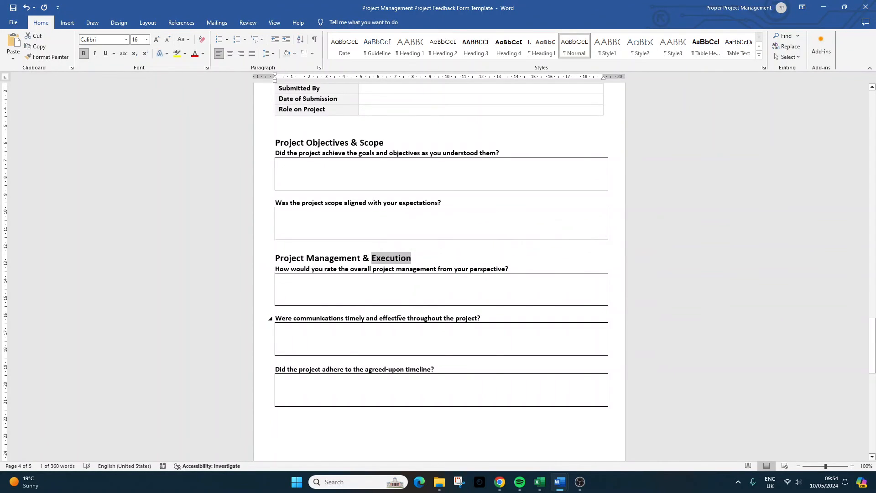
scroll(442, 319, down, 3)
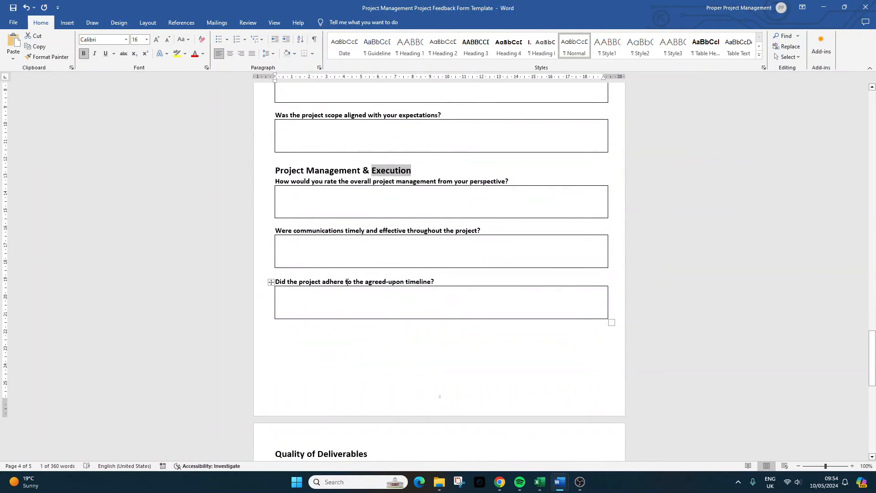
scroll(348, 281, down, 8)
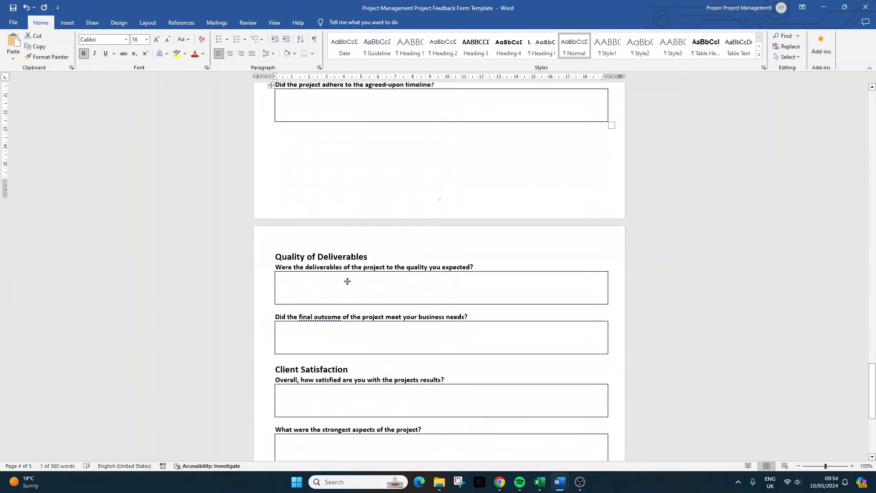
triple_click(292, 238)
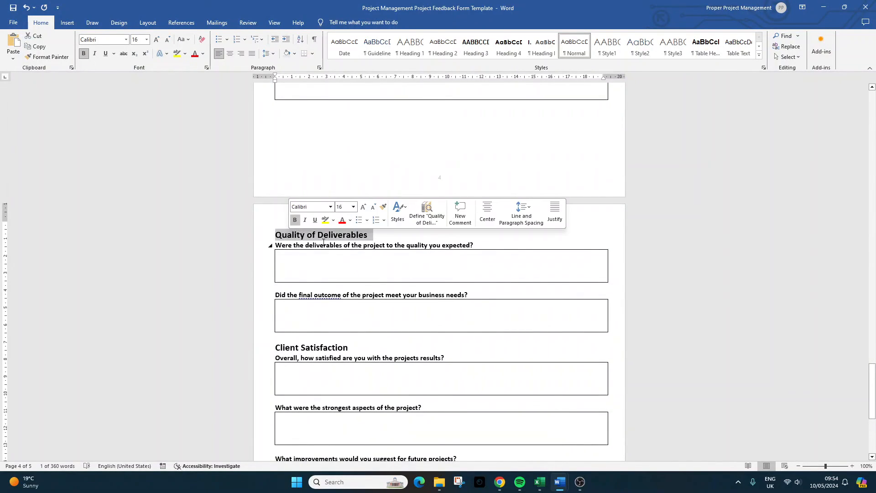
click(638, 274)
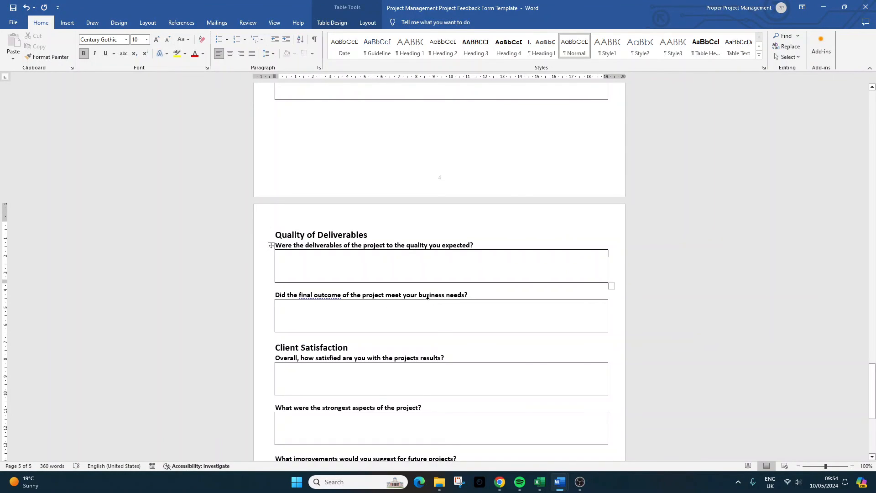
scroll(428, 297, down, 5)
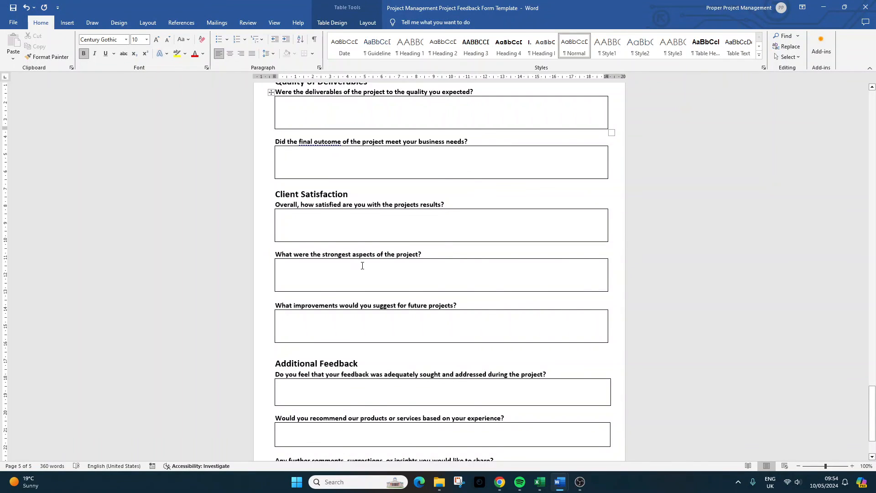
scroll(362, 266, down, 1)
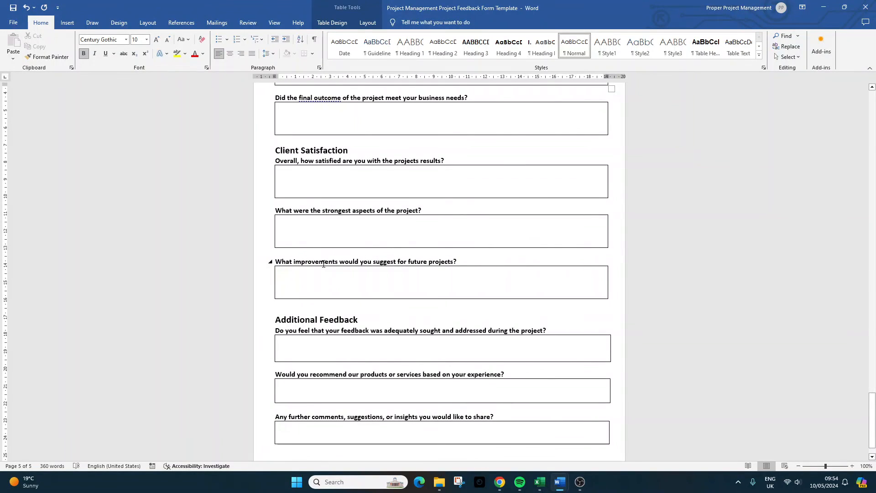
scroll(323, 264, down, 1)
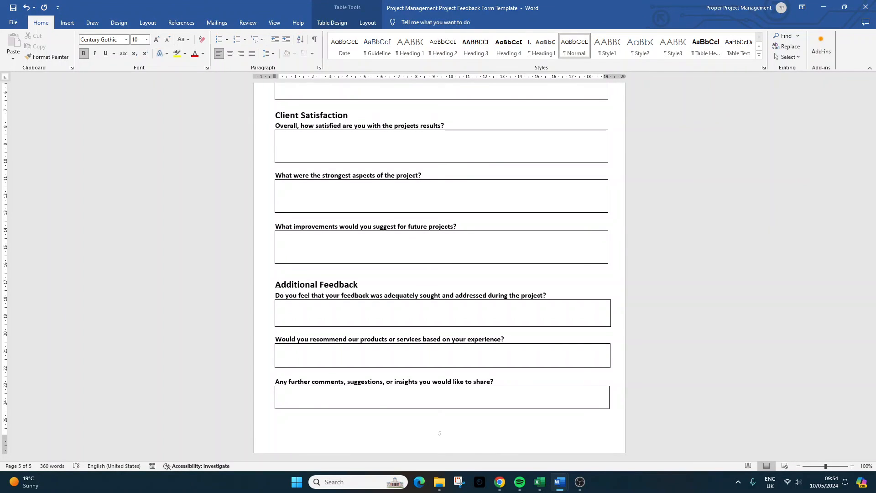
Step: Review the finished external form again as a whole, and return to the start of the internal form
scroll(485, 310, up, 20)
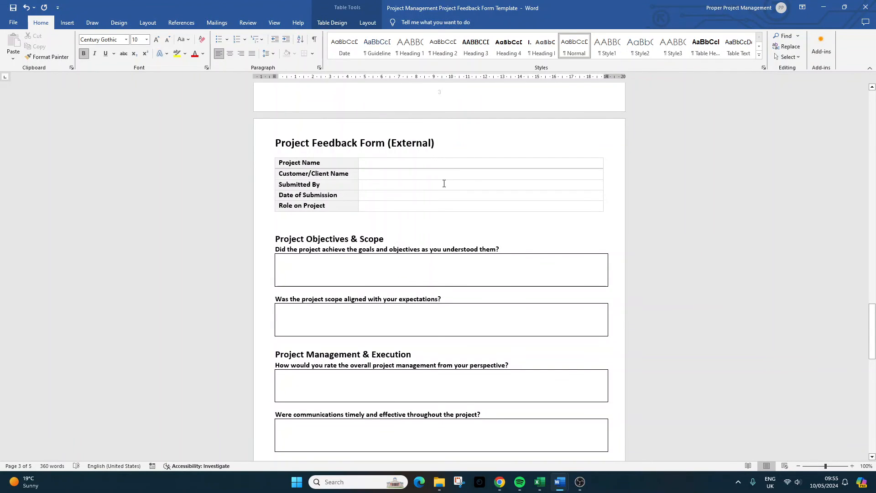
scroll(442, 200, down, 5)
scroll(442, 201, down, 9)
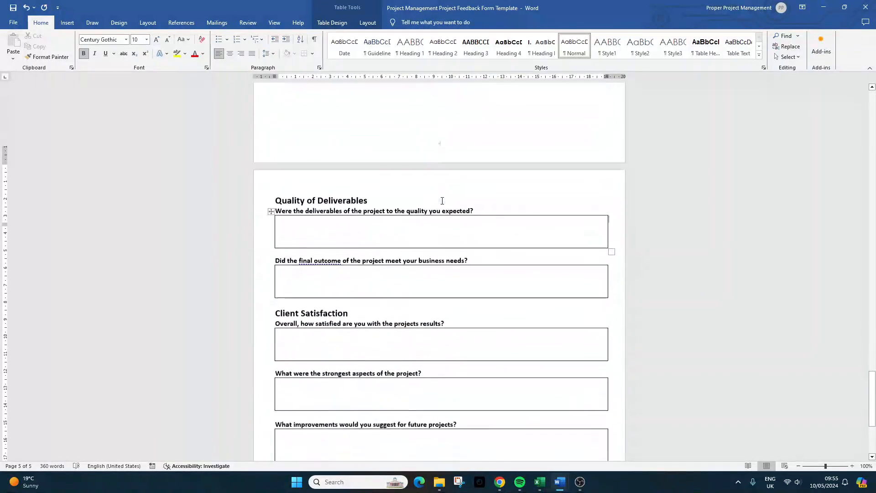
scroll(440, 197, down, 1)
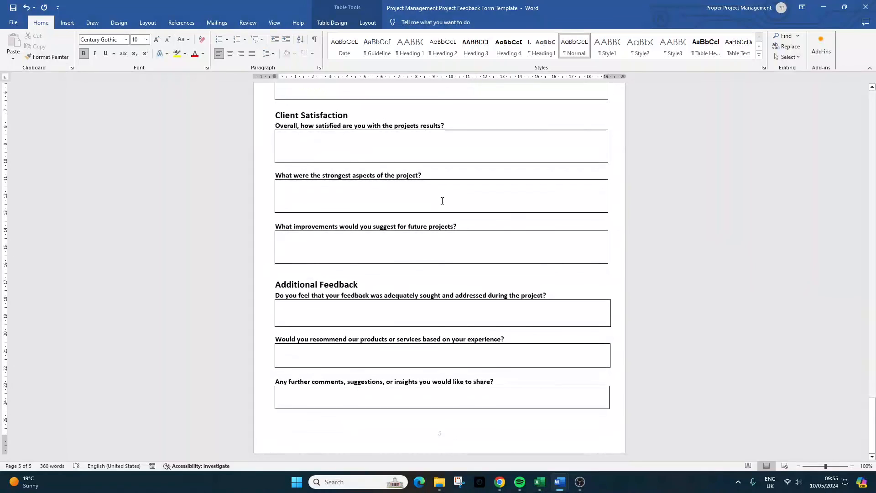
scroll(450, 215, up, 6)
scroll(455, 233, up, 8)
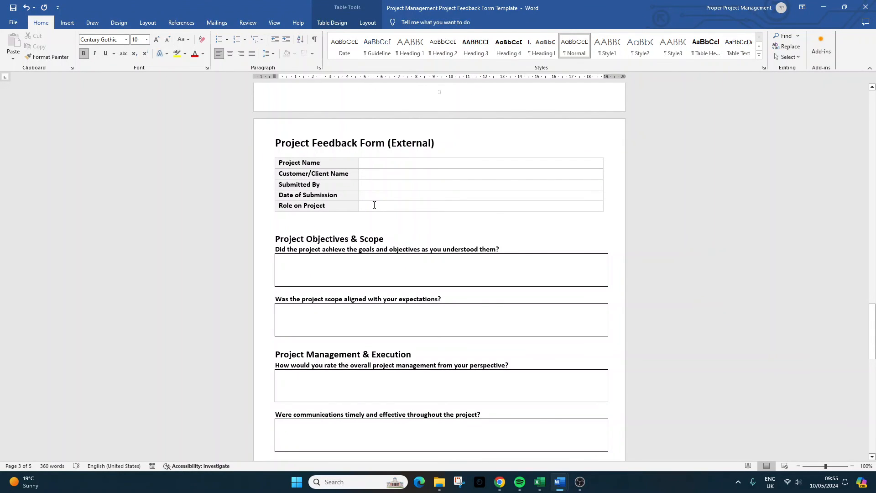
scroll(420, 260, down, 15)
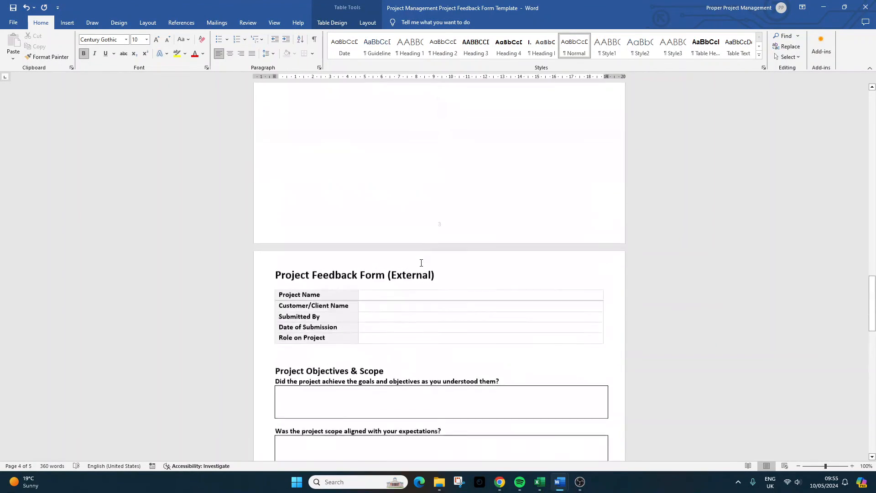
scroll(421, 262, up, 20)
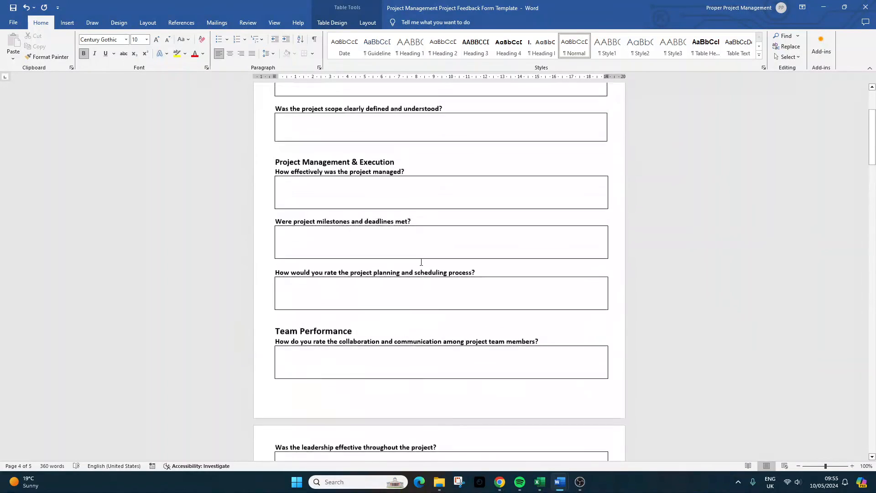
scroll(421, 261, up, 1)
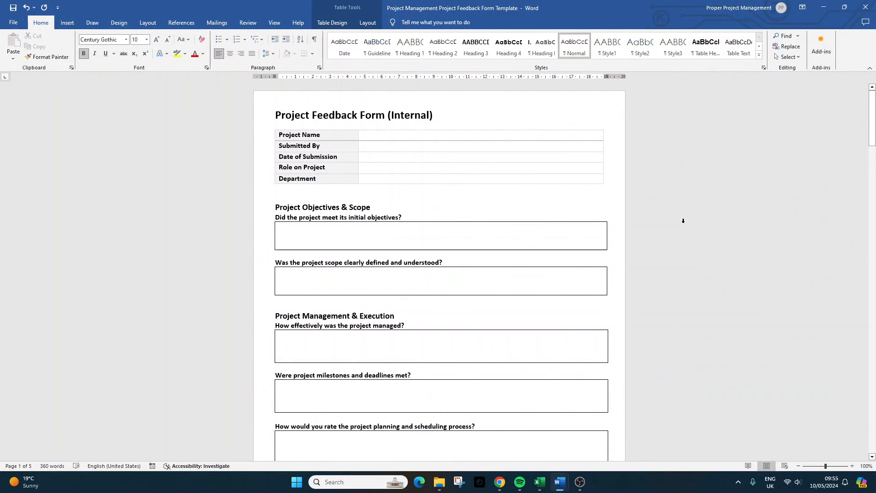